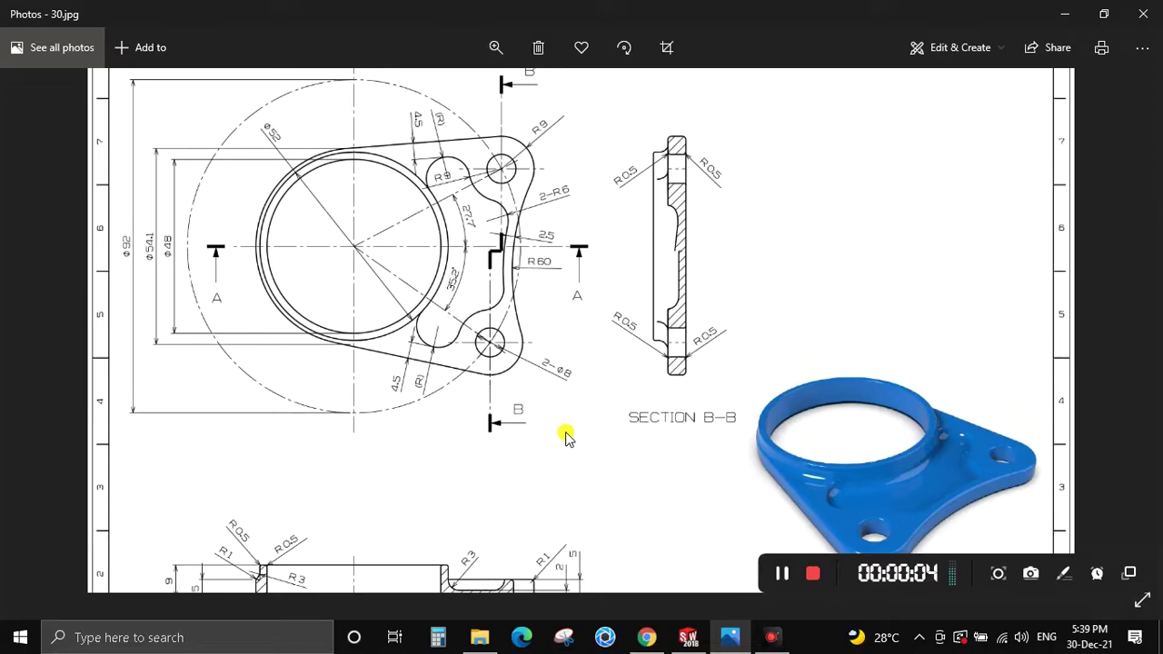
Zoom and pan around the flange drawing to study its dimensions and Section B-B.
scroll(617, 293, down, 2)
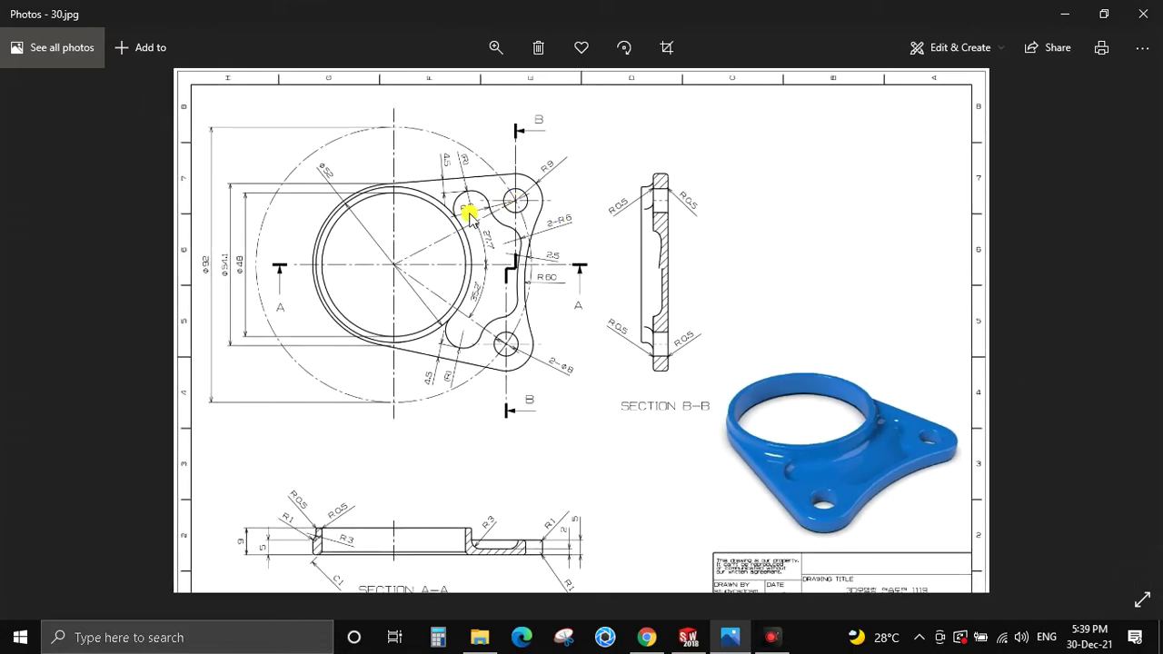
scroll(465, 214, up, 1)
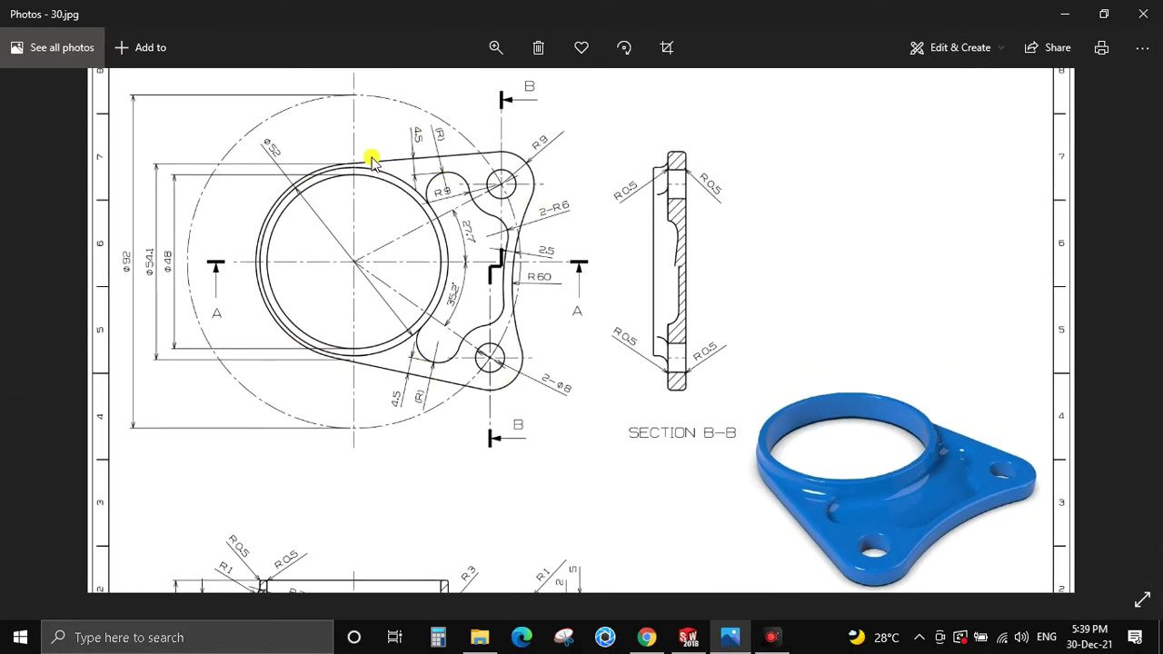
scroll(534, 329, down, 1)
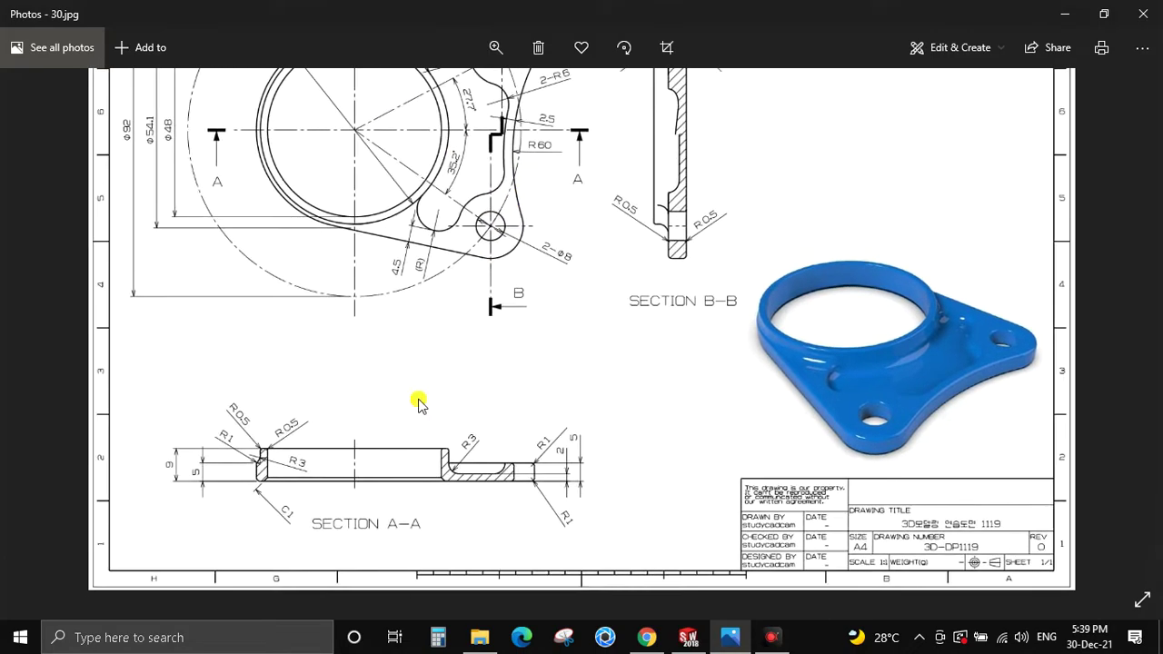
scroll(375, 467, up, 1)
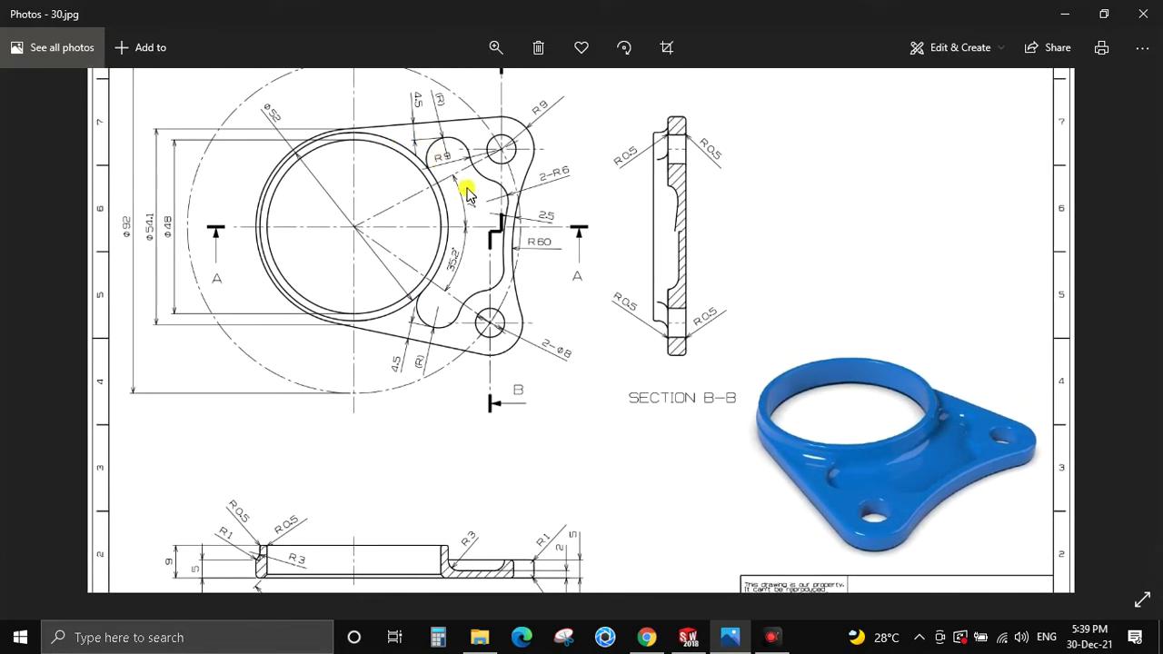
scroll(677, 224, up, 1)
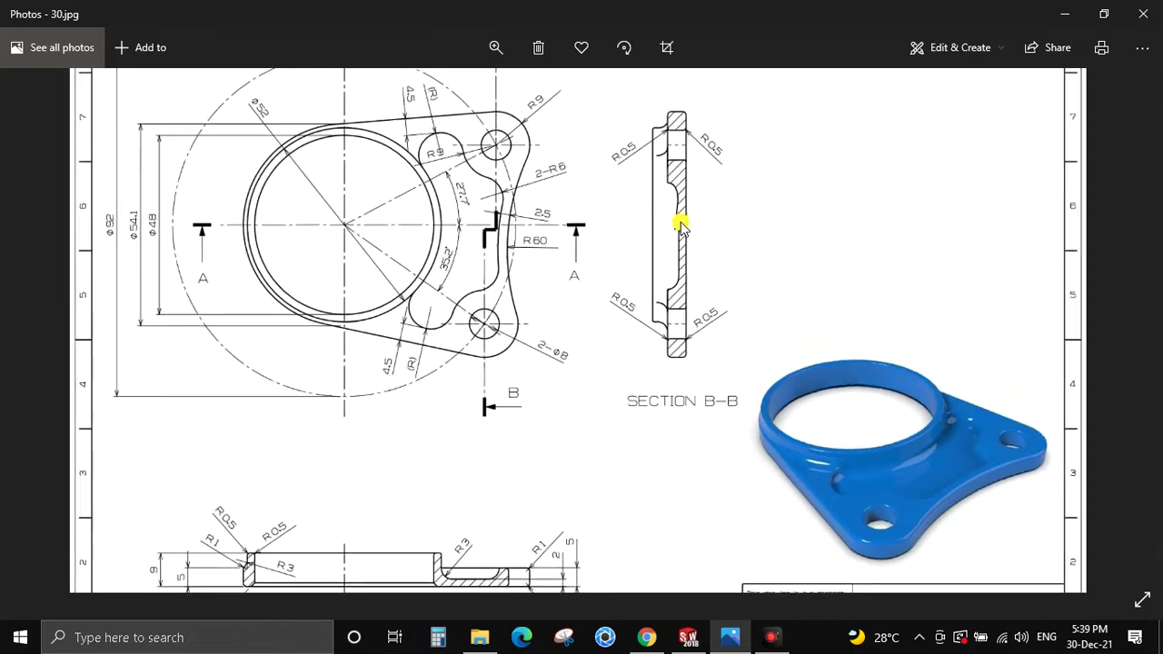
scroll(677, 218, down, 1)
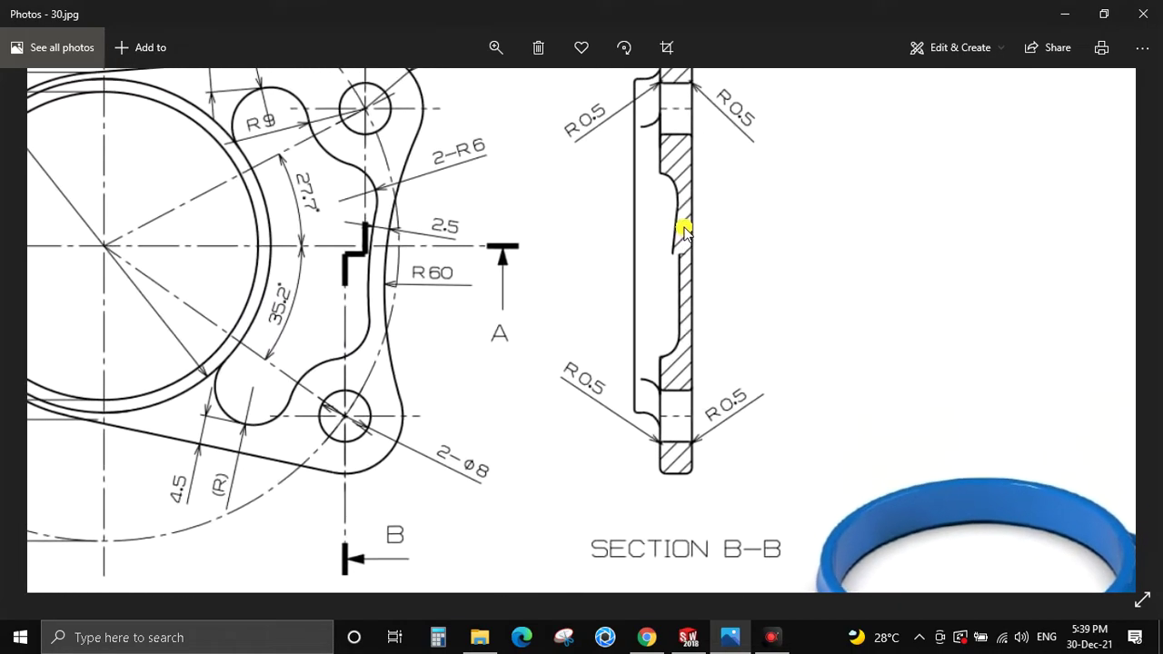
scroll(689, 218, up, 1)
mouse_move(741, 123)
mouse_down()
mouse_move(758, 176)
mouse_move(742, 285)
mouse_move(749, 276)
mouse_up()
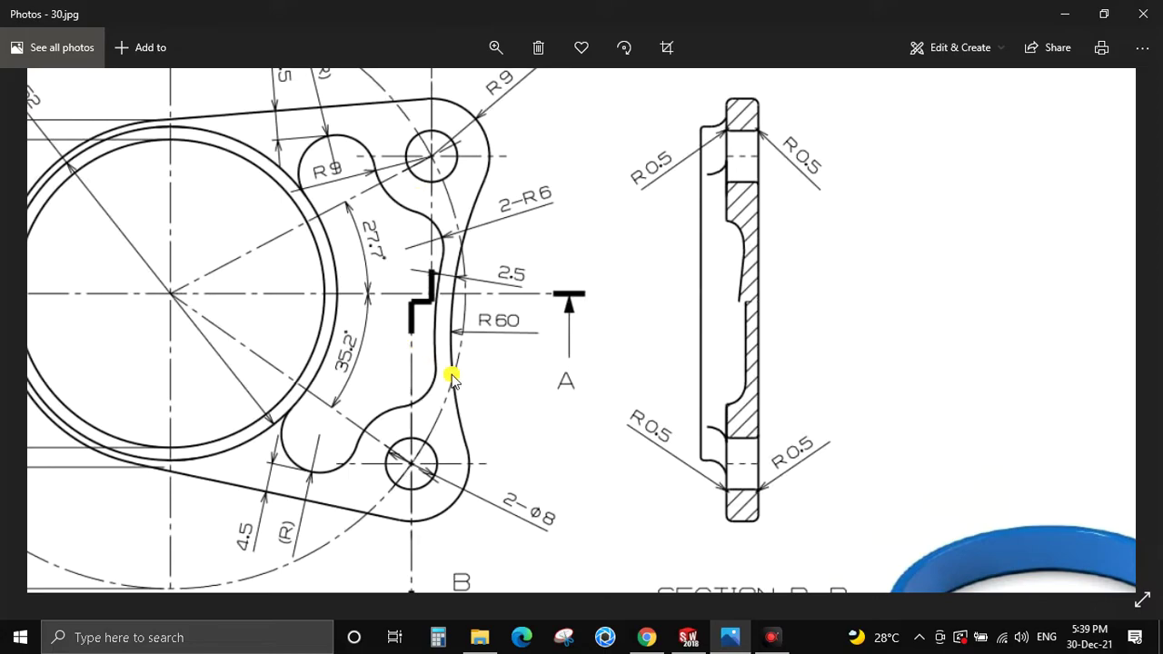
drag(591, 364, 592, 265)
scroll(587, 291, down, 2)
scroll(667, 372, down, 1)
scroll(536, 263, up, 2)
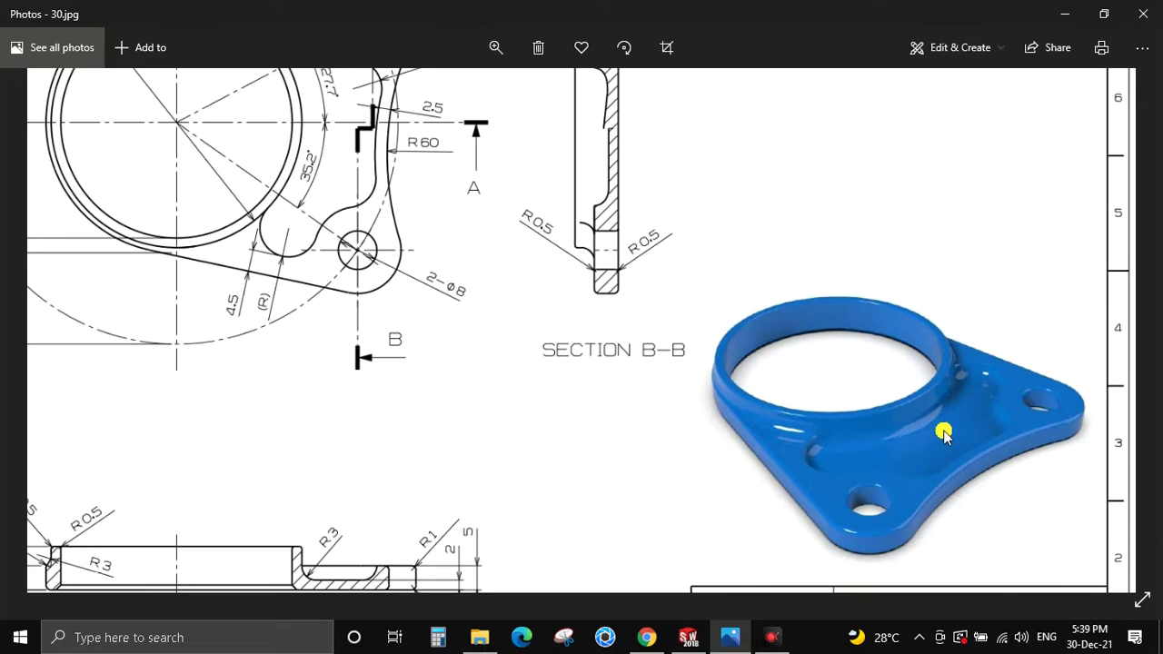
drag(615, 234, 634, 397)
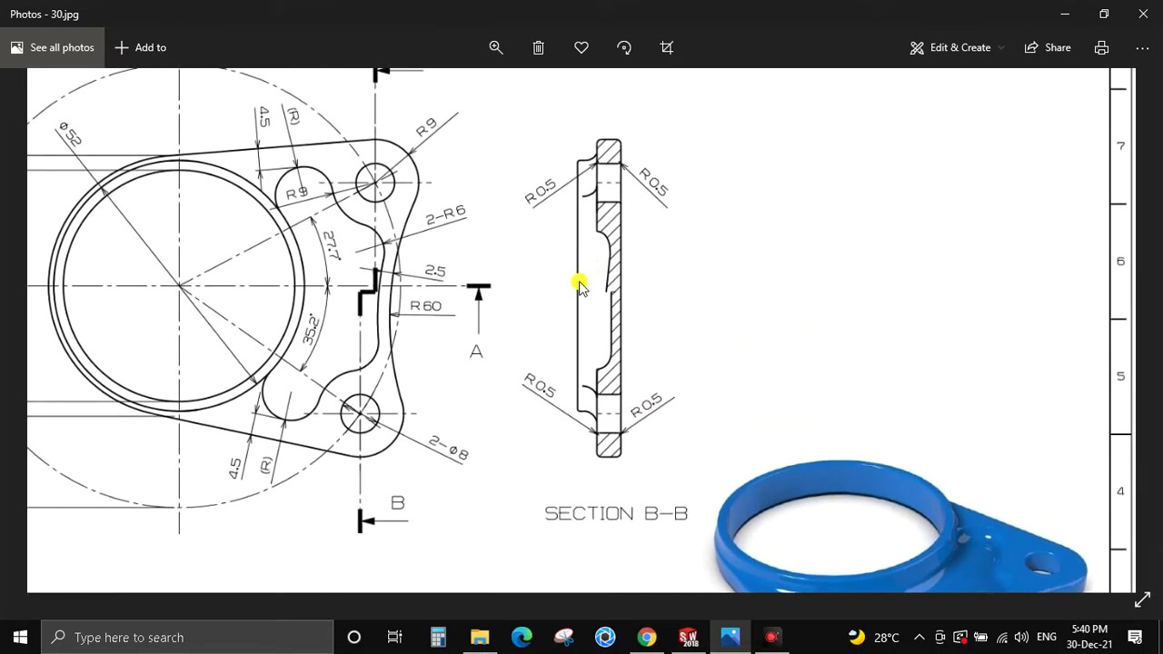
drag(613, 334, 701, 317)
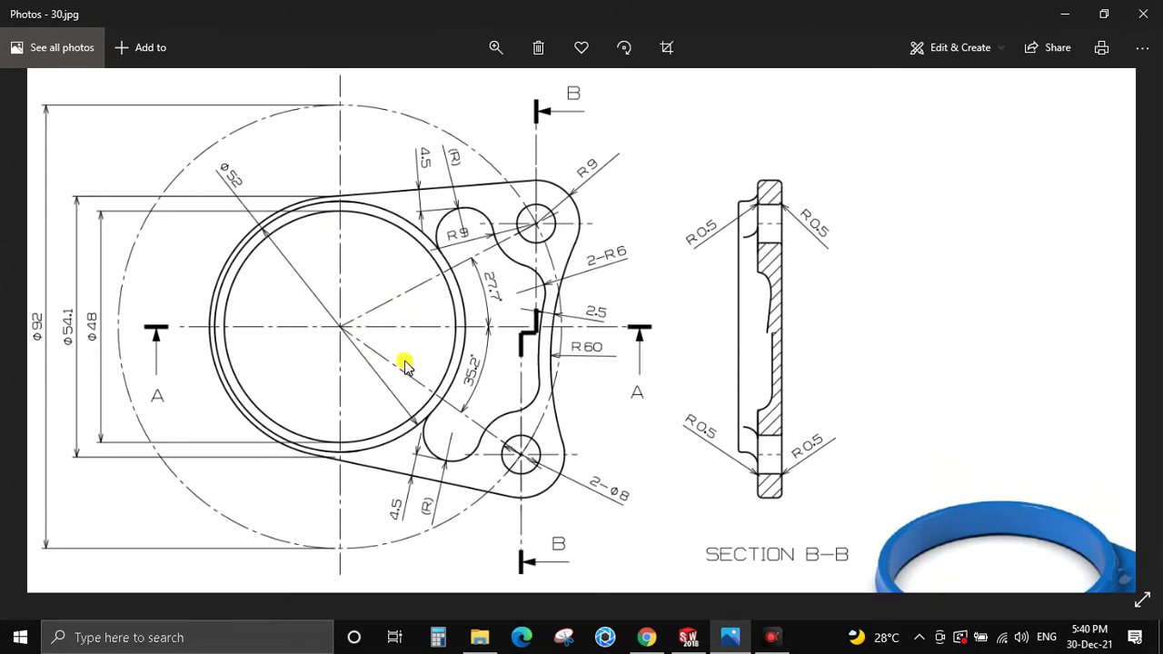
Zoom over the drawing once more, then bring the blank Part1 in SOLIDWORKS forward.
scroll(675, 442, down, 2)
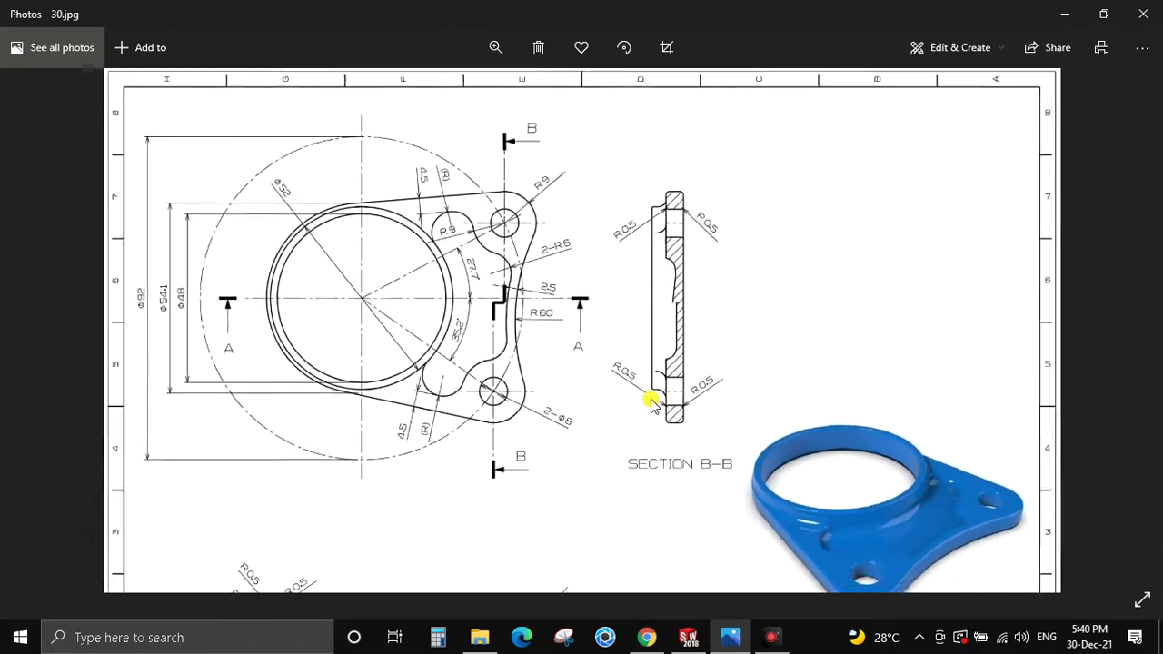
scroll(591, 372, up, 1)
scroll(464, 268, up, 2)
scroll(590, 327, down, 1)
scroll(655, 382, down, 1)
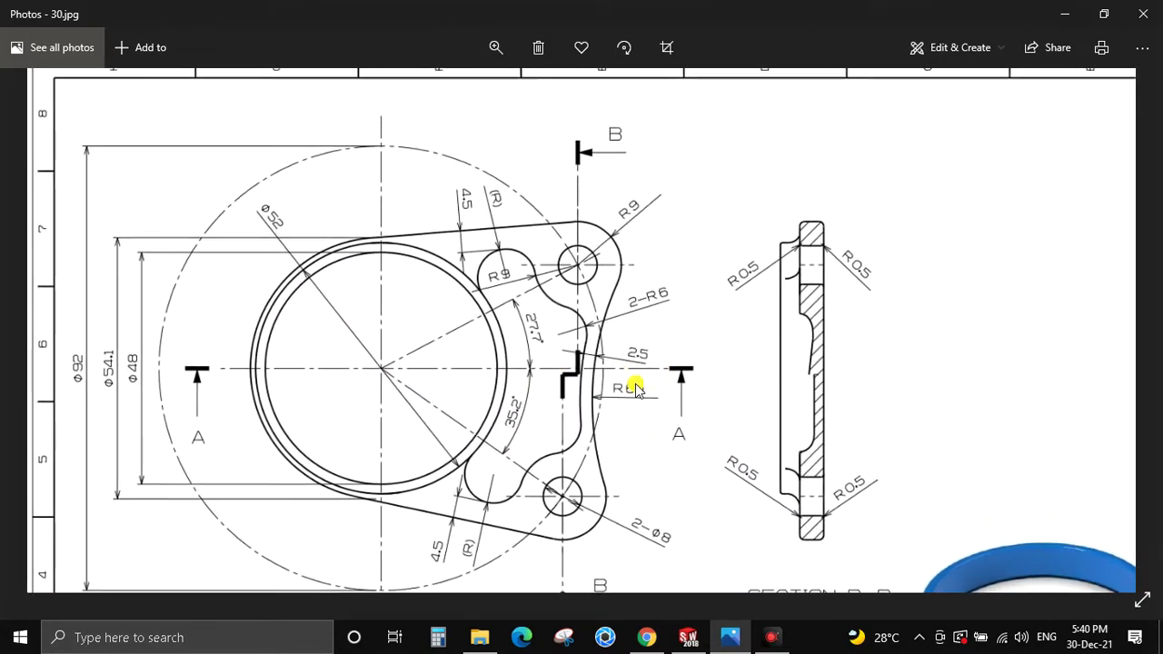
scroll(631, 389, down, 1)
click(690, 635)
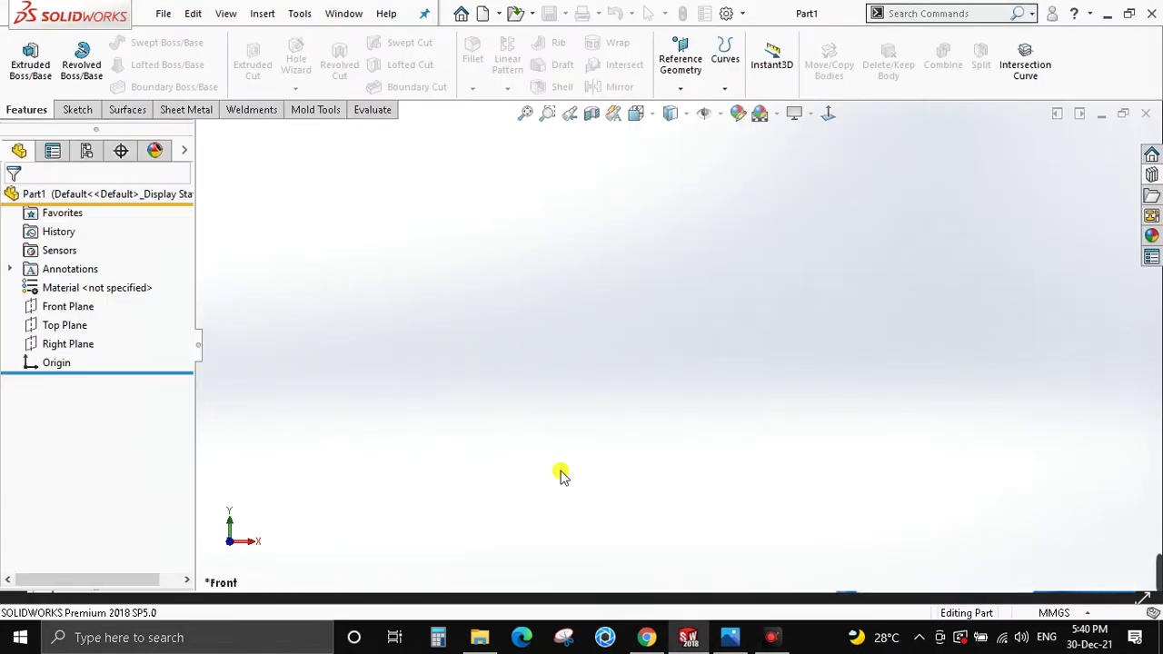
Start a sketch on the Front Plane and draw two circles centred on the origin.
click(69, 313)
right_click(469, 324)
click(496, 307)
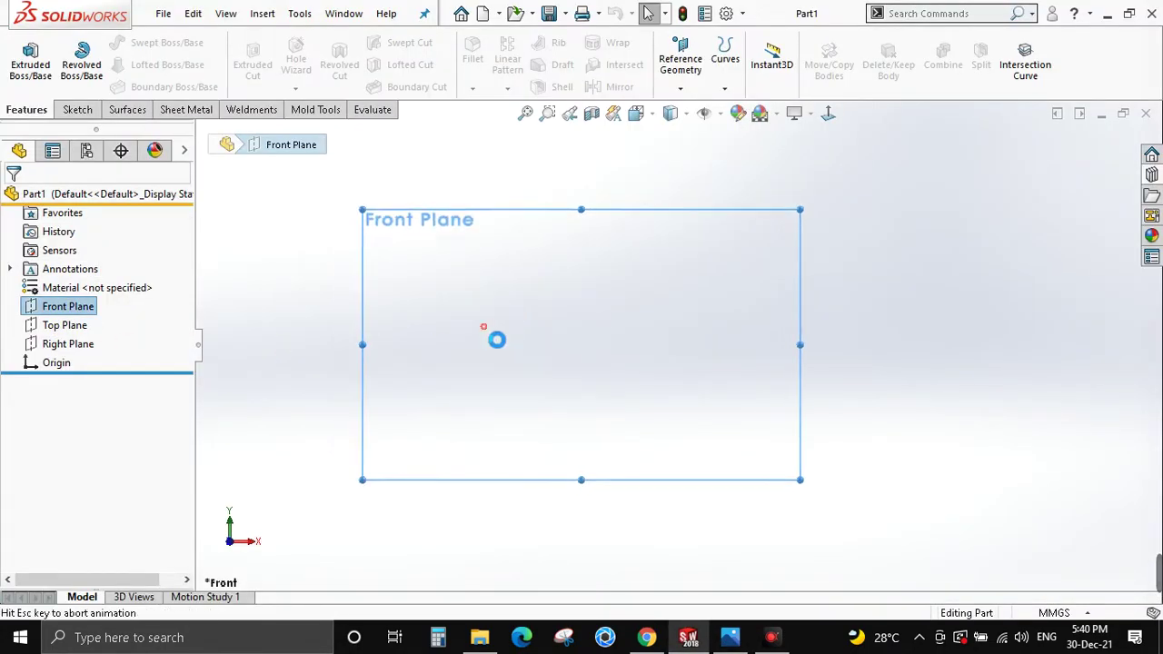
key(c)
click(677, 345)
click(677, 246)
click(677, 345)
click(680, 264)
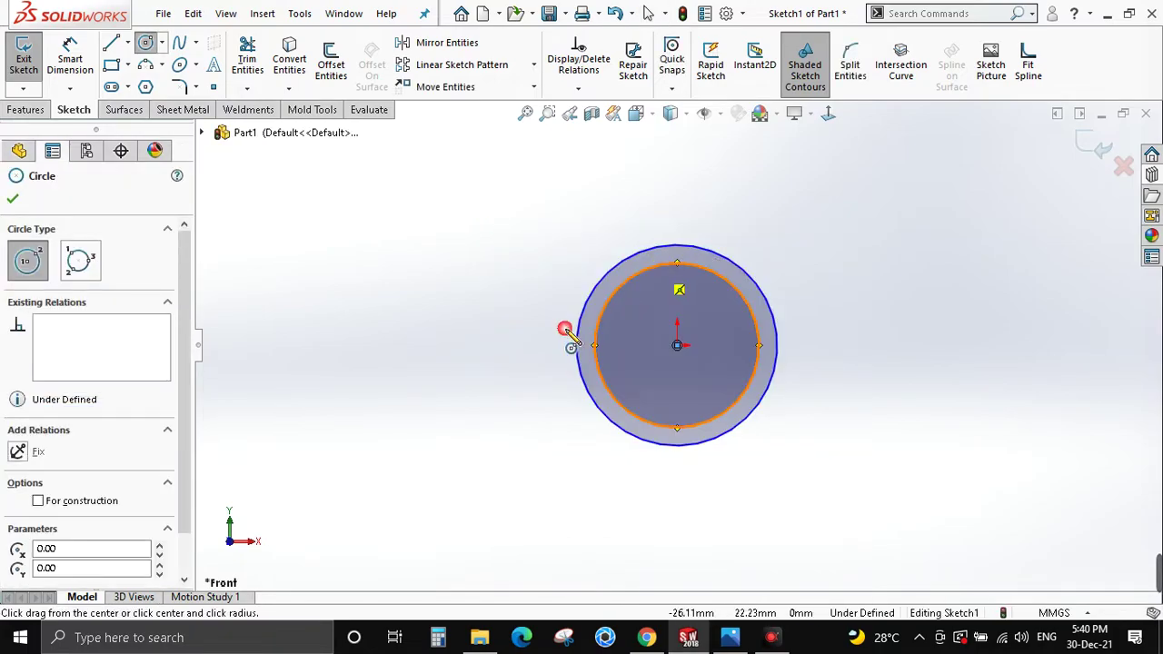
key(alt+Tab)
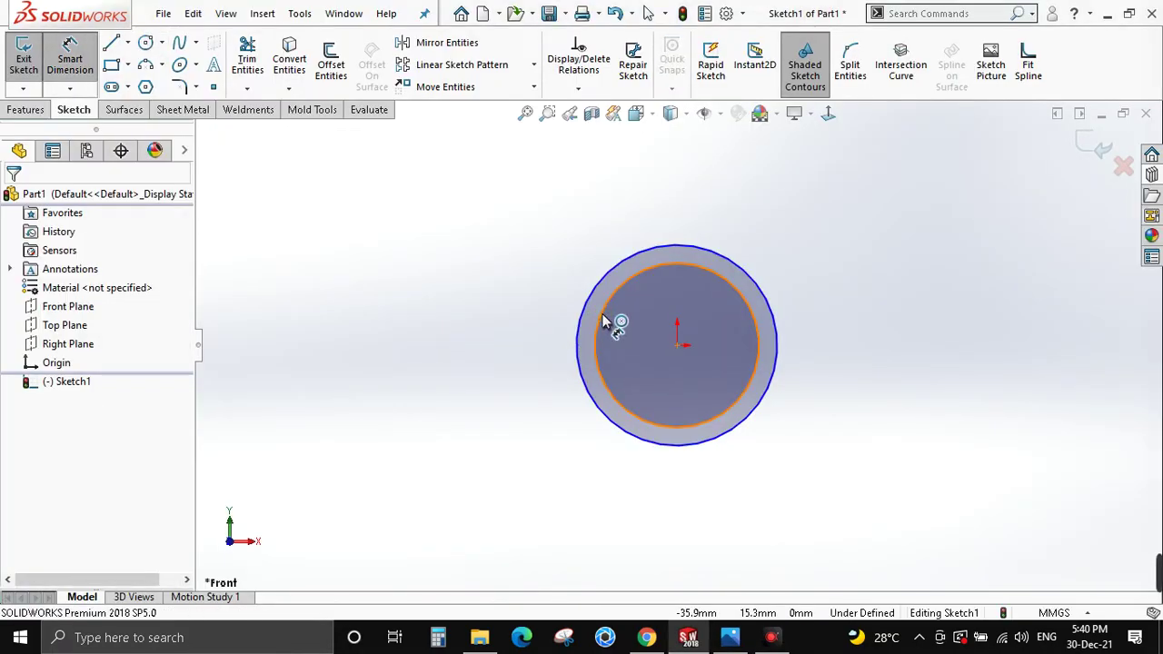
Dimension the inner circle to Ø48 and the outer circle to Ø52.
click(411, 295)
text(48.000mm)
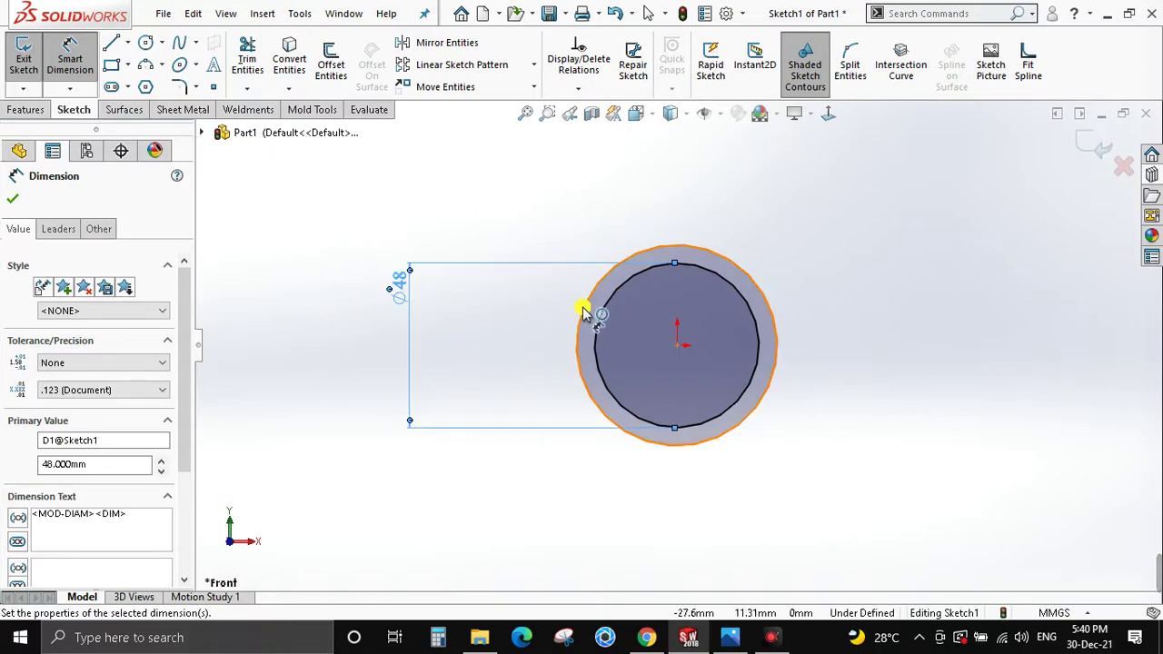
click(585, 306)
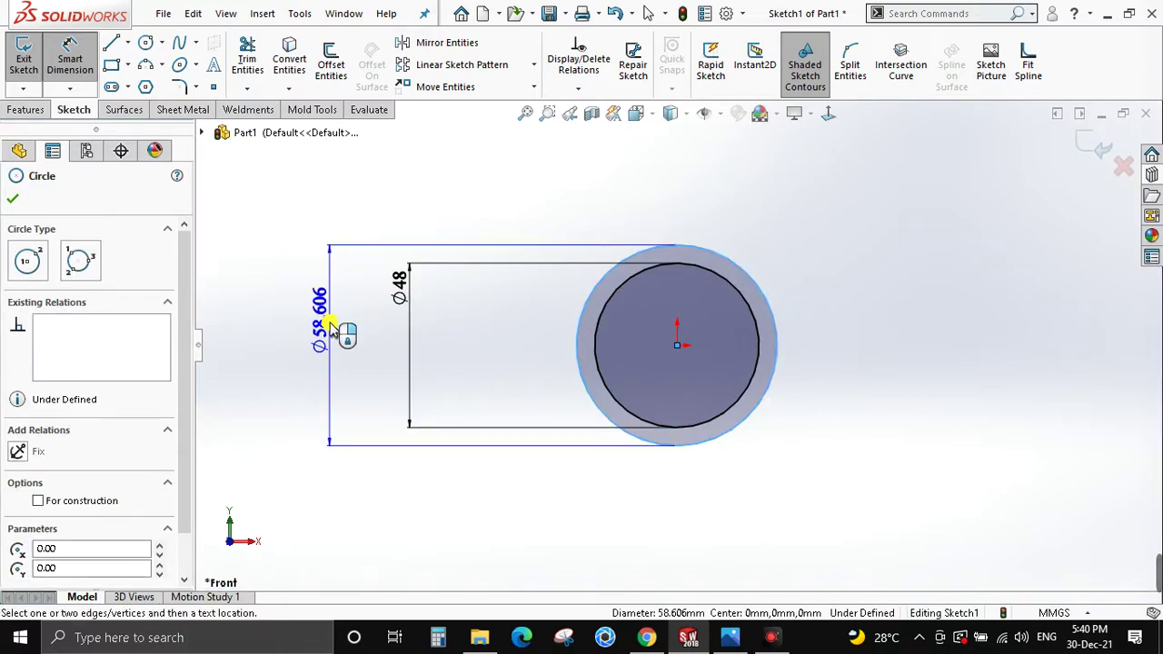
click(332, 327)
key(Return)
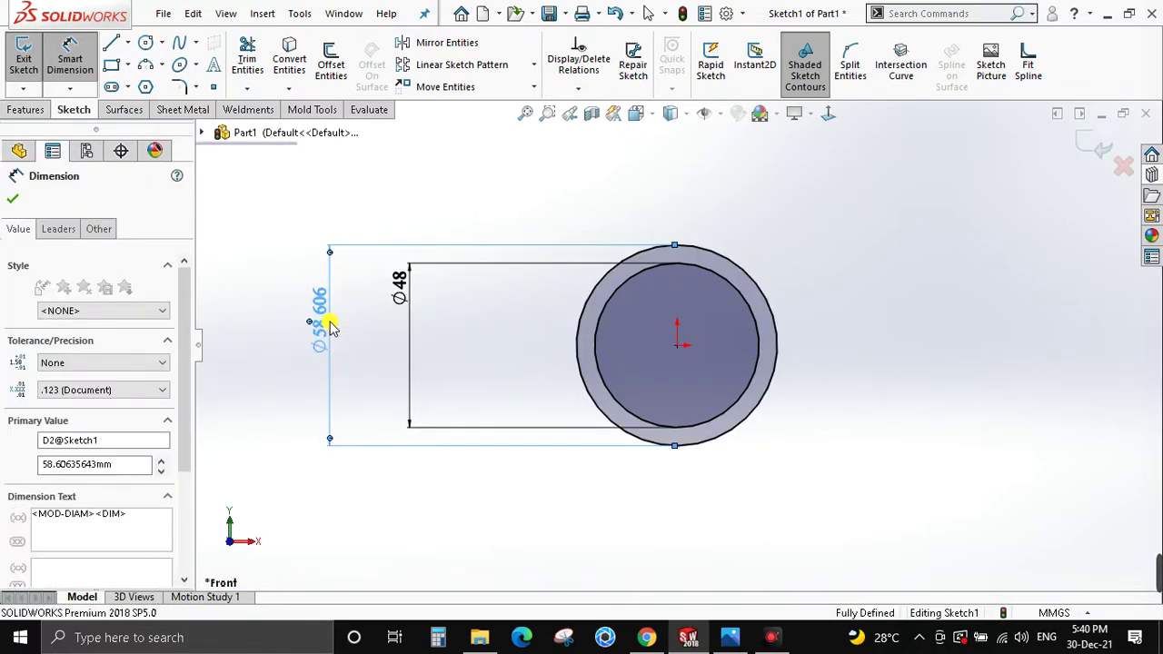
Add a third origin-centred circle dimensioned to Ø54.1.
key(c)
click(677, 345)
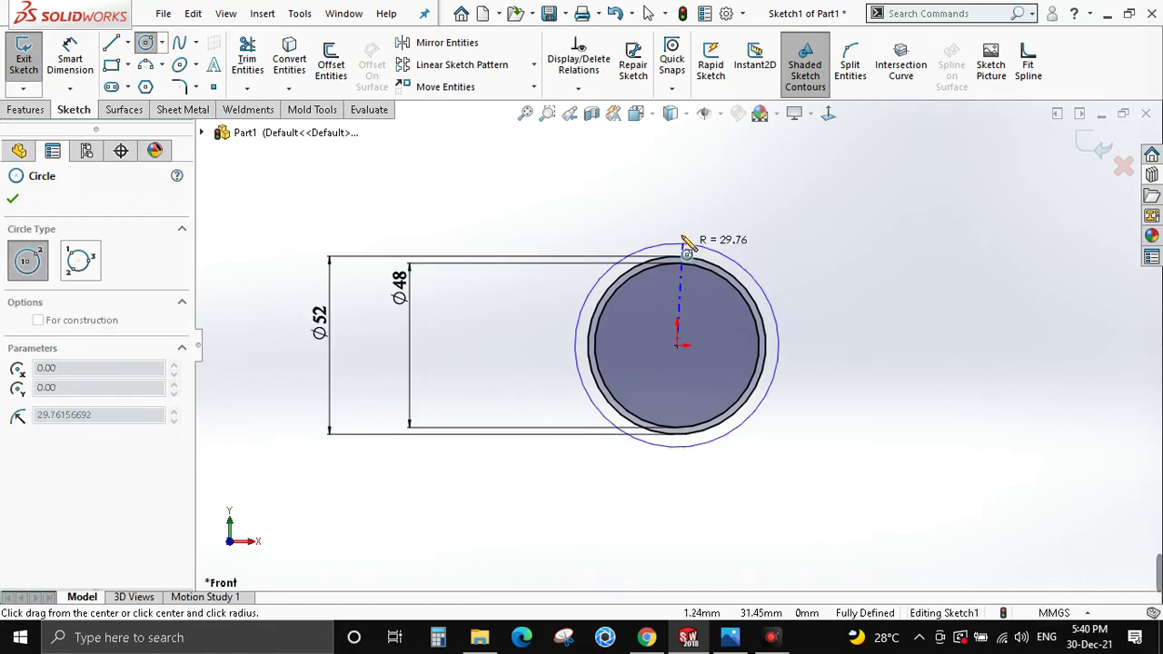
click(762, 318)
key(d)
click(752, 260)
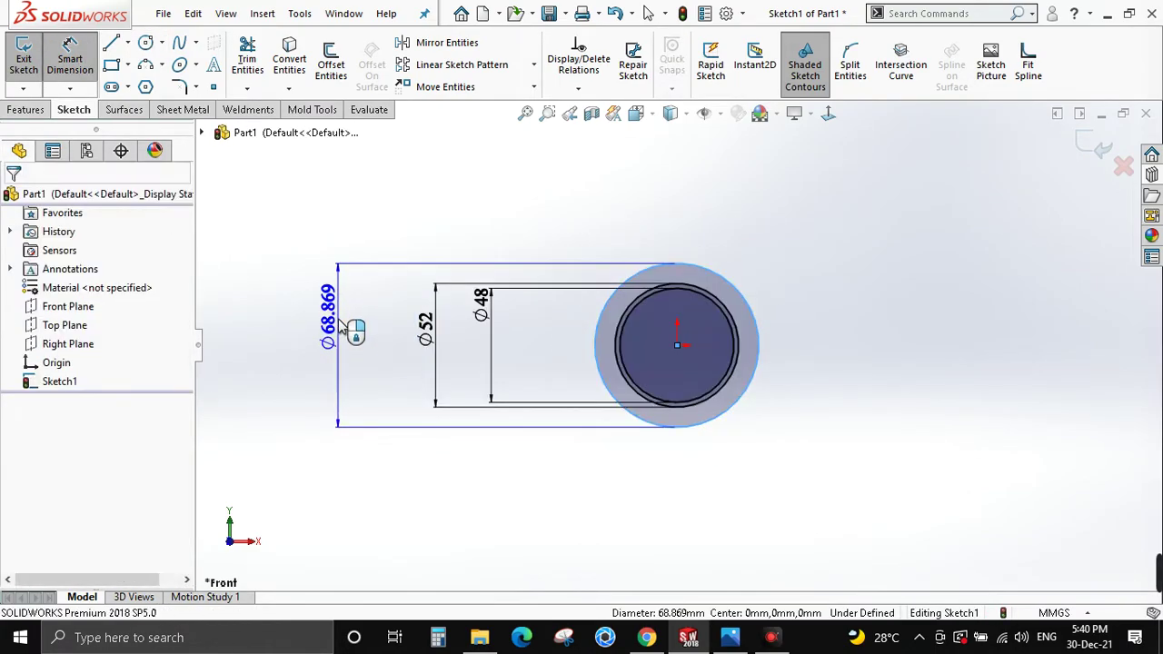
click(341, 326)
text(54.1)
key(Return)
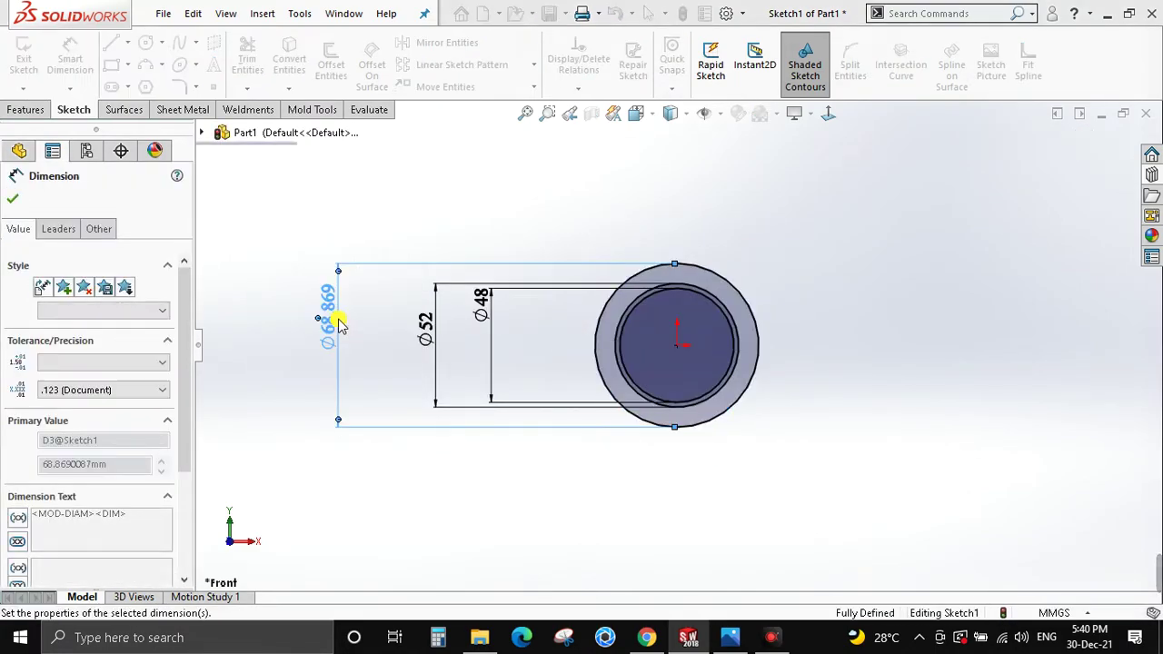
scroll(755, 324, down, 3)
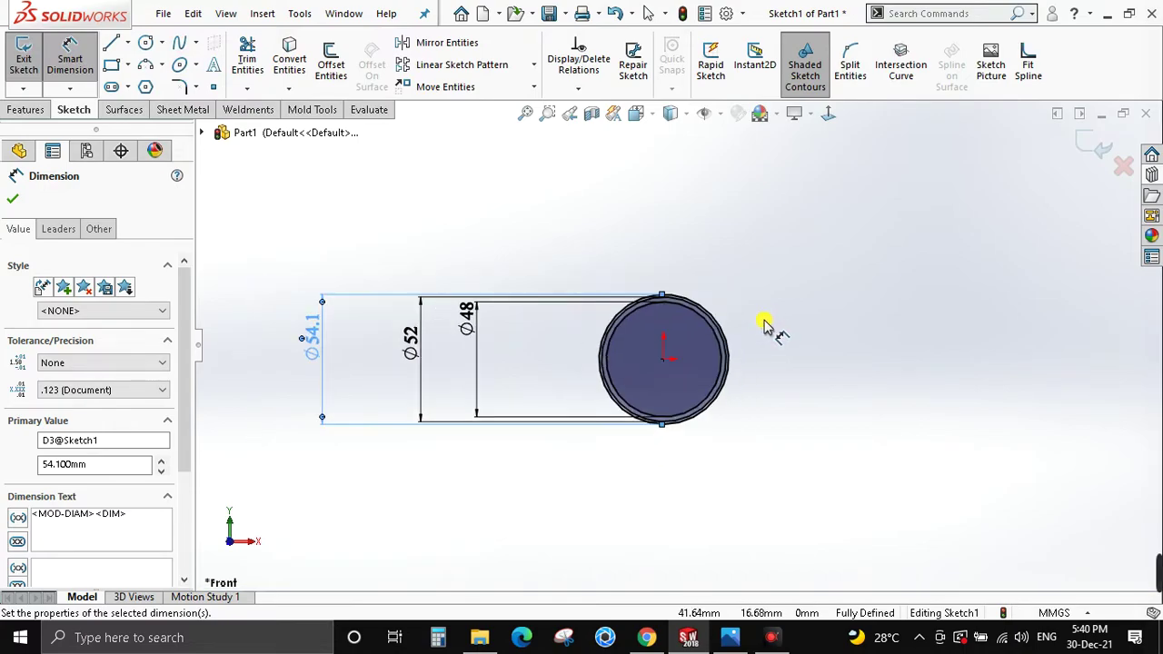
key(Escape)
key(alt+Tab)
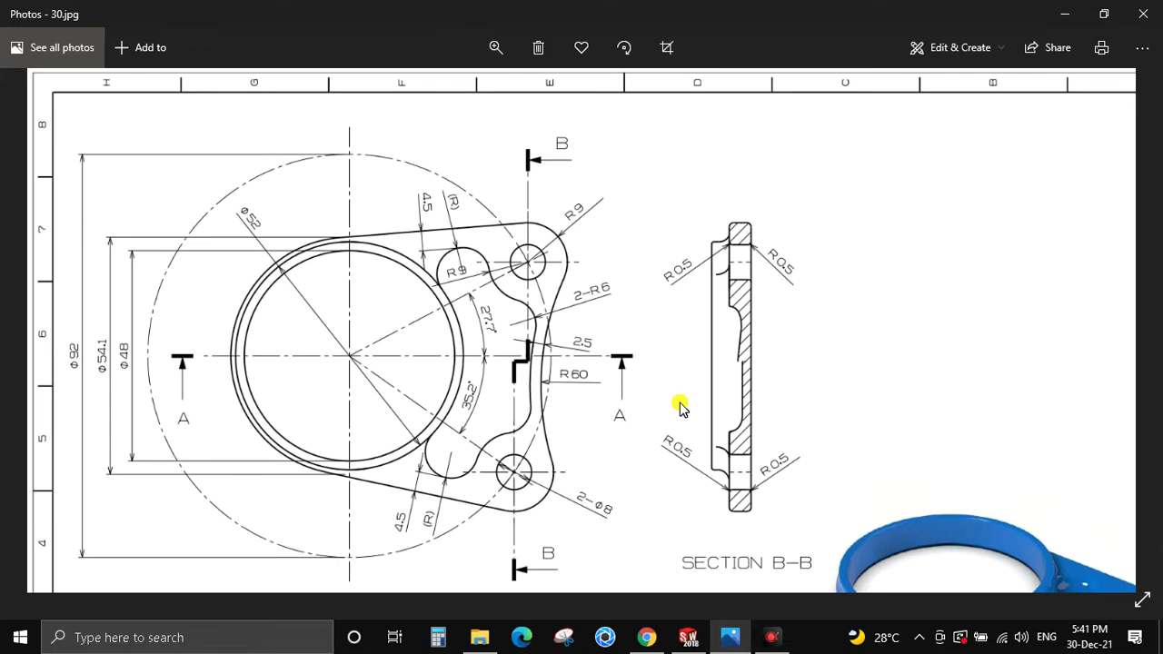
Return from Photos to Sketch1 with its Ø48, Ø52 and Ø54.1 circles.
key(alt+Tab)
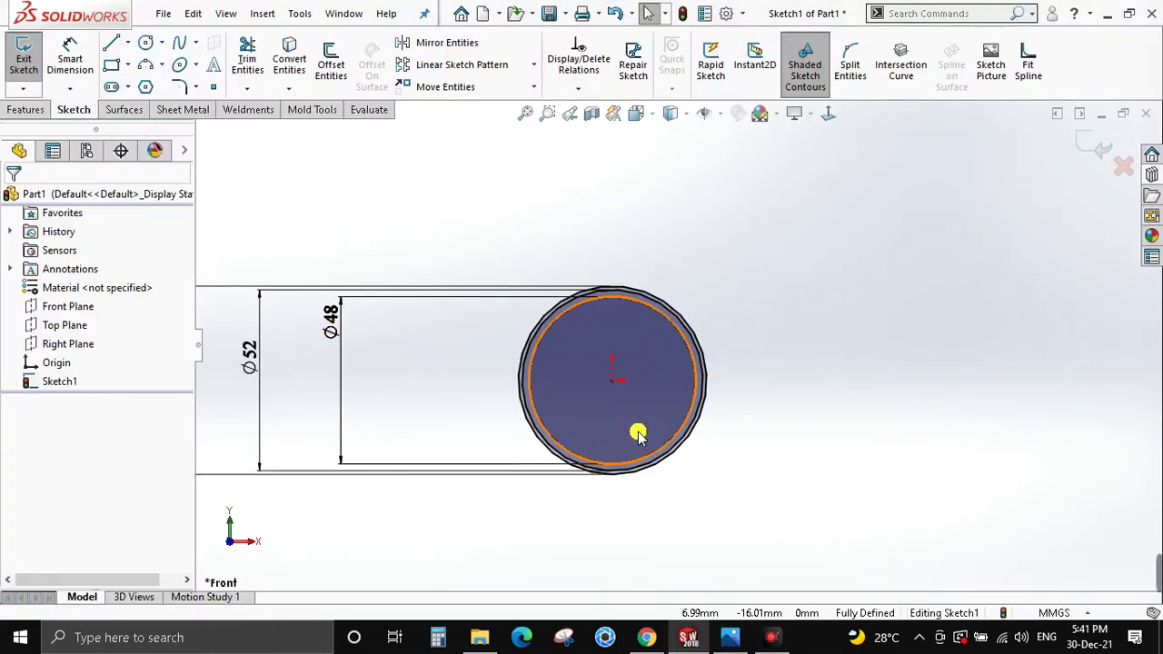
Draw a horizontal and two angled construction lines radiating from the origin.
key(l)
drag(612, 380, 778, 380)
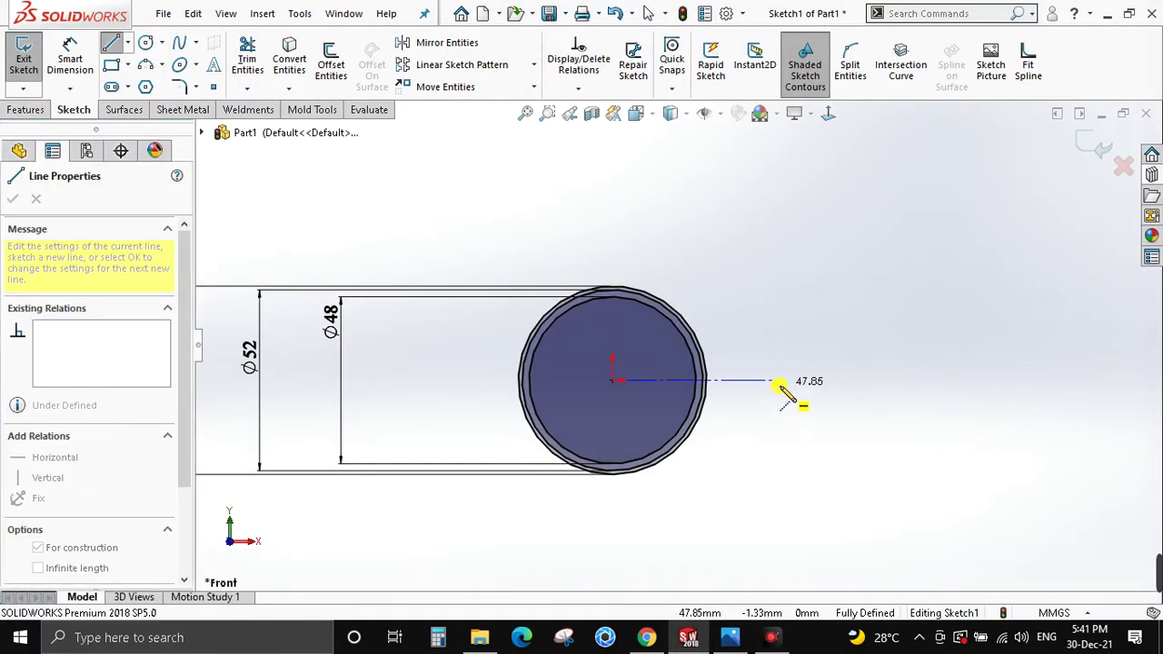
key(Escape)
key(l)
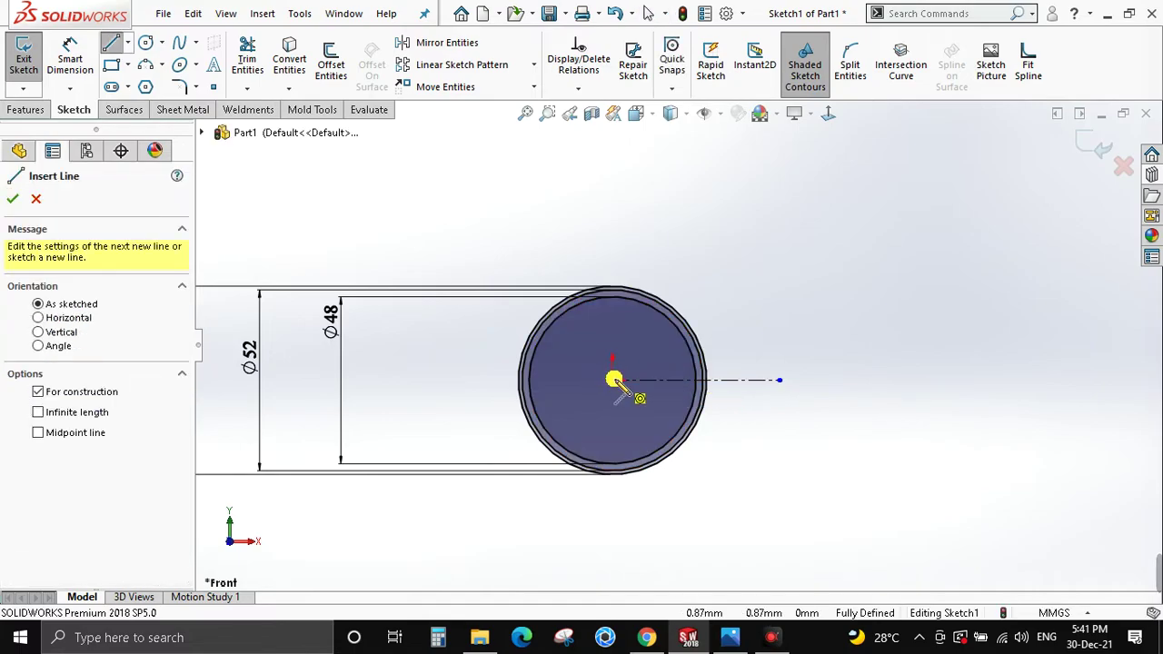
drag(751, 305, 612, 380)
key(Escape)
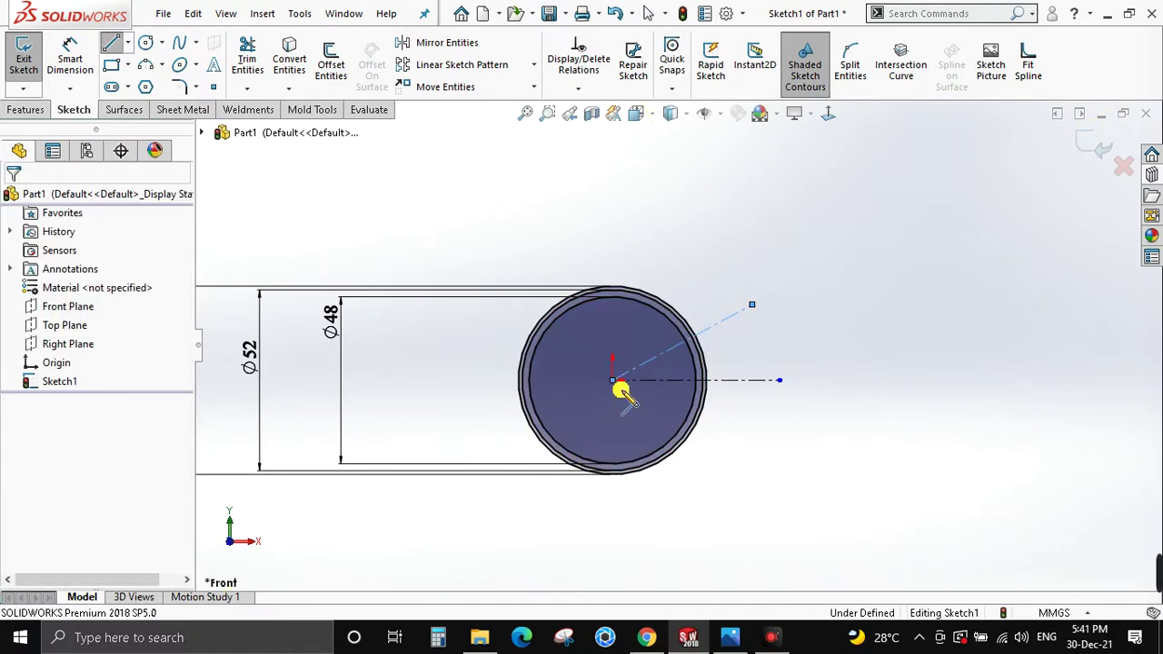
key(l)
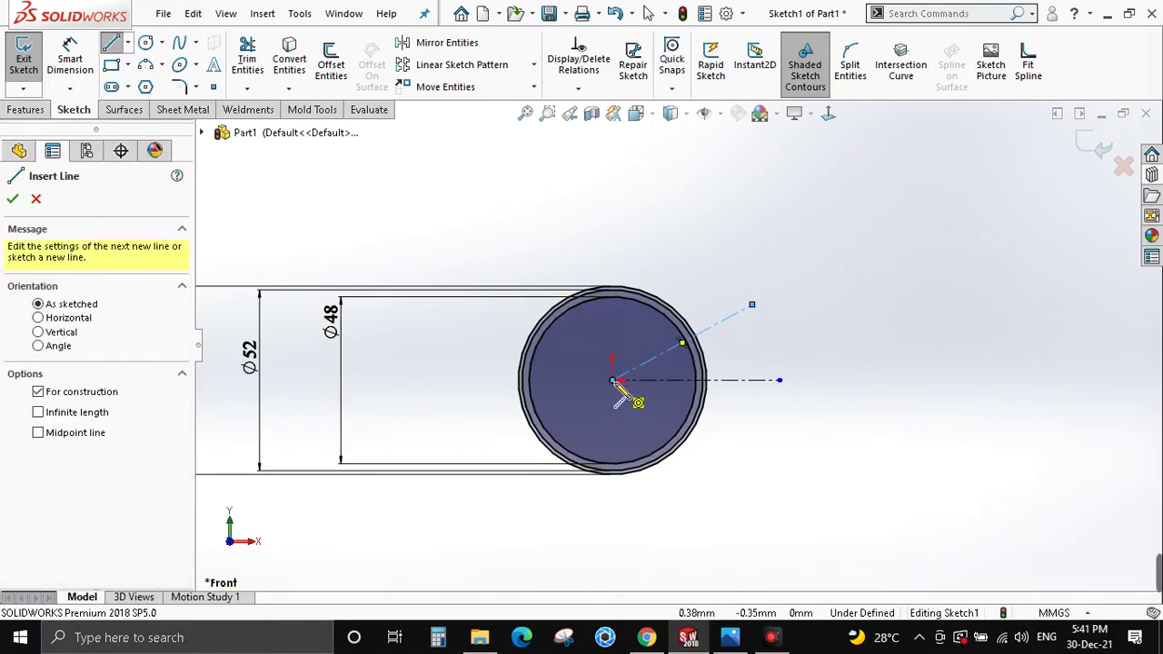
click(612, 379)
key(alt+Tab)
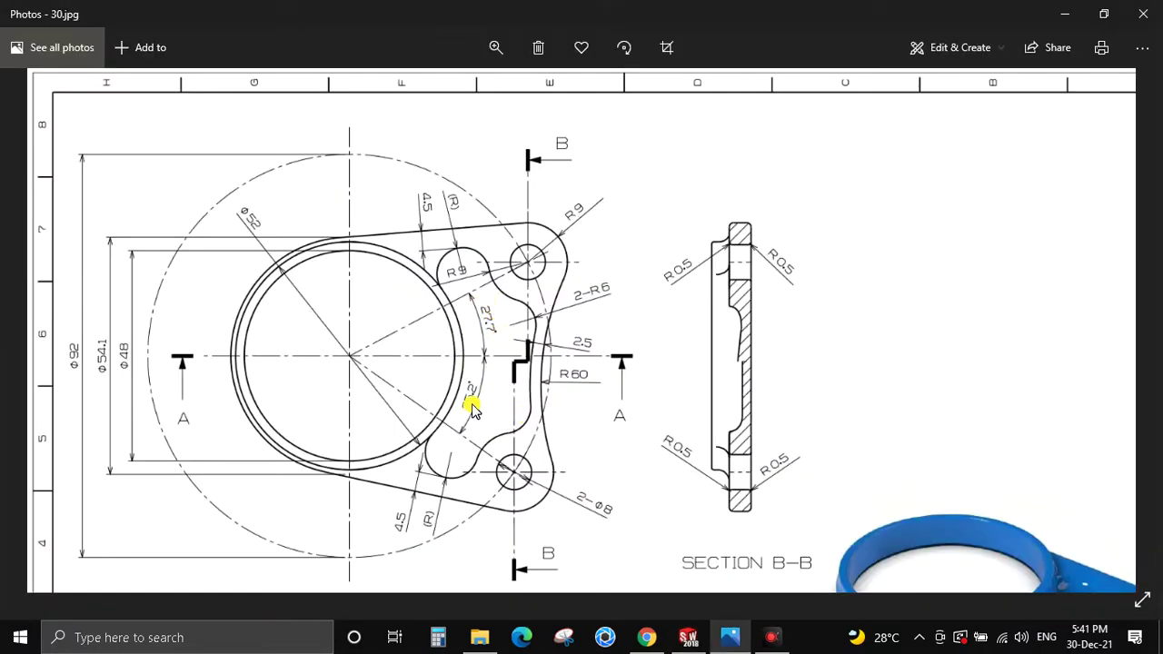
key(alt+Tab)
Dimension the upper construction line at 27.7° from the horizontal.
key(d)
click(707, 331)
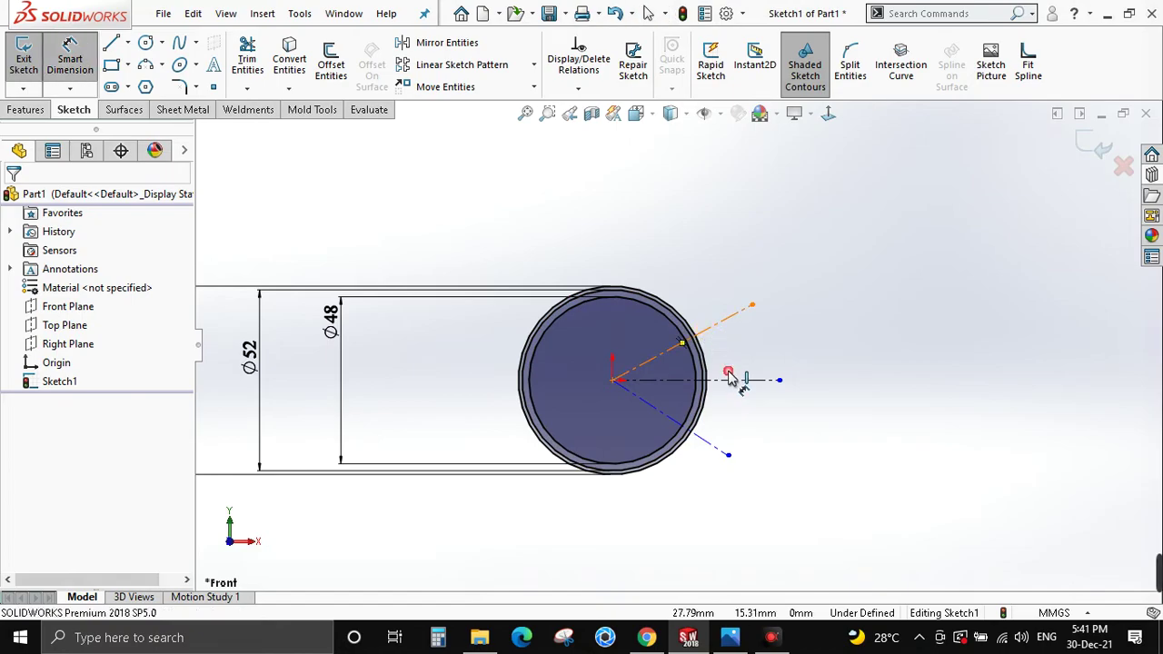
click(744, 379)
click(745, 363)
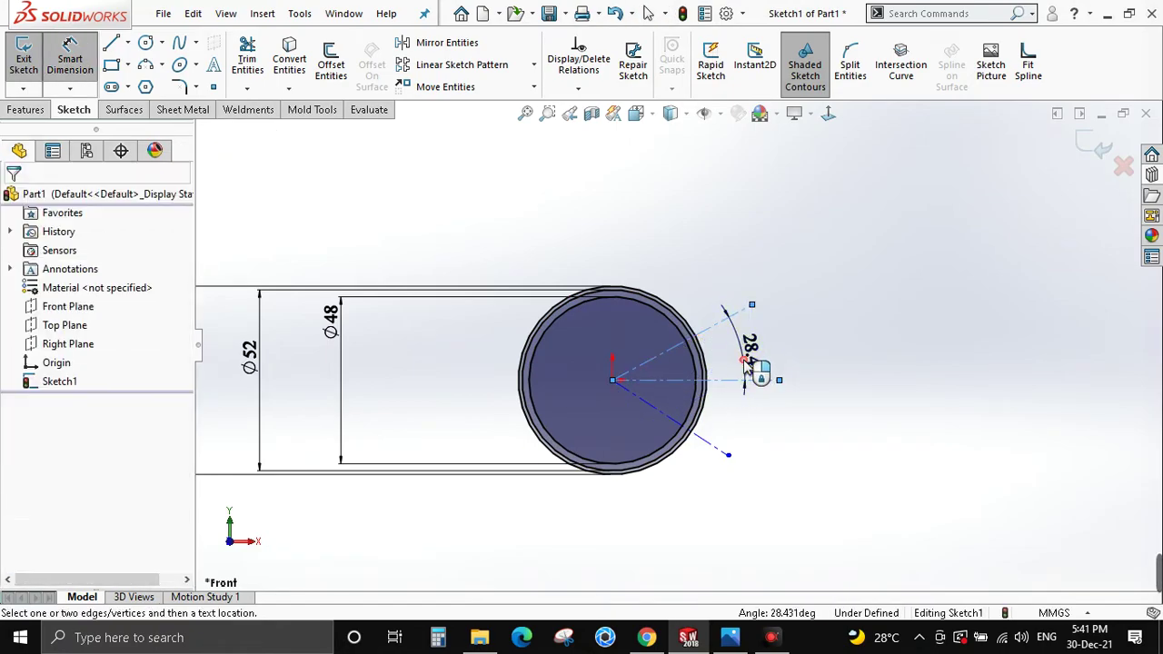
click(745, 363)
text(27.7)
key(Return)
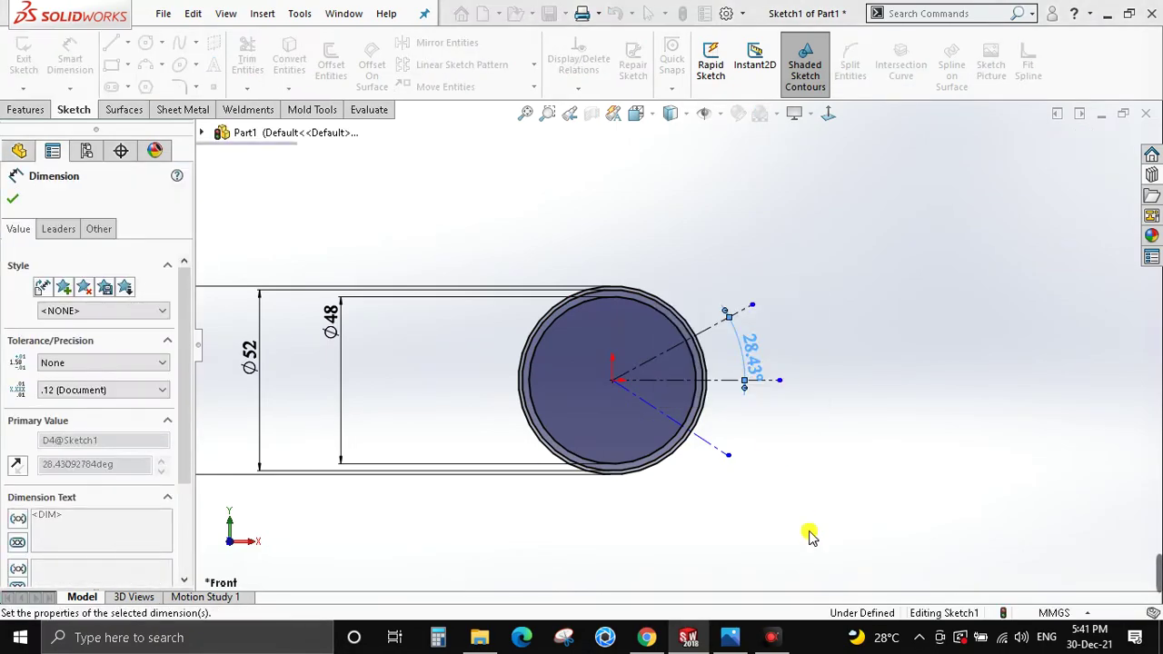
Dimension the lower construction line at 35.2° from the horizontal.
click(722, 381)
click(698, 438)
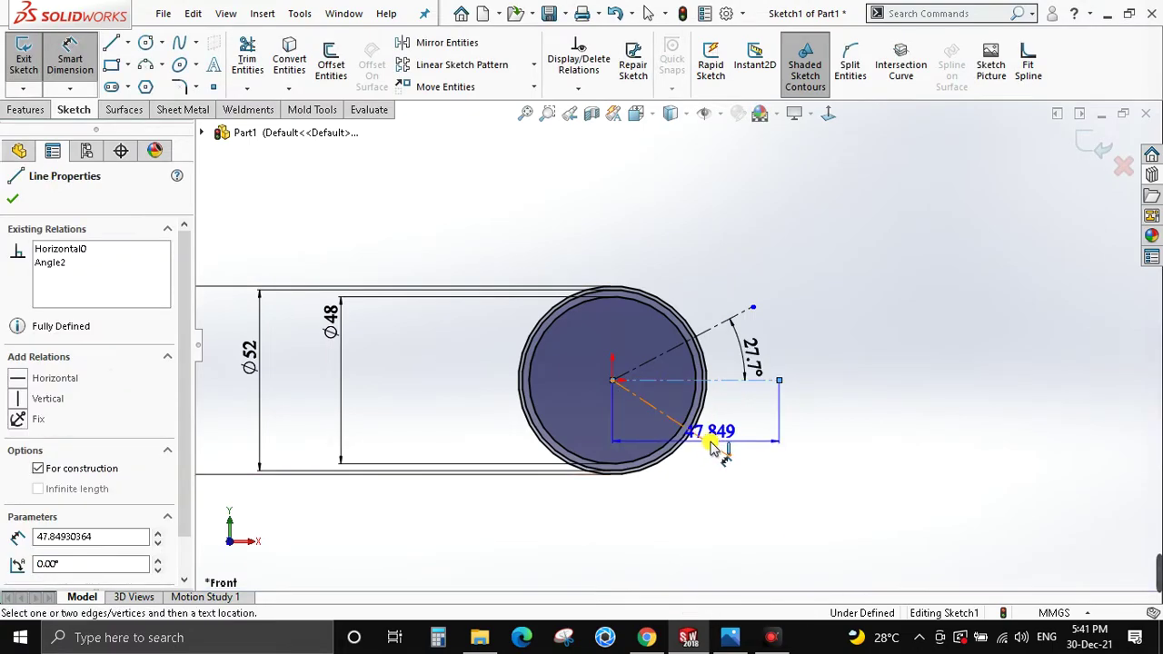
click(737, 430)
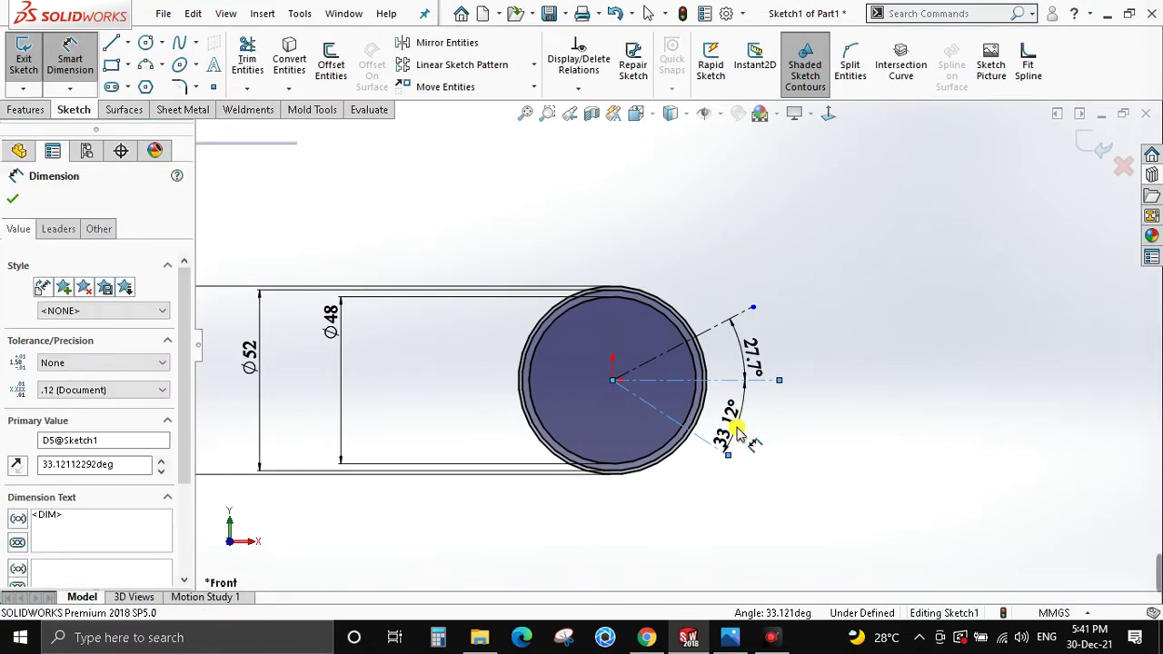
text(35.2)
key(Return)
key(Escape)
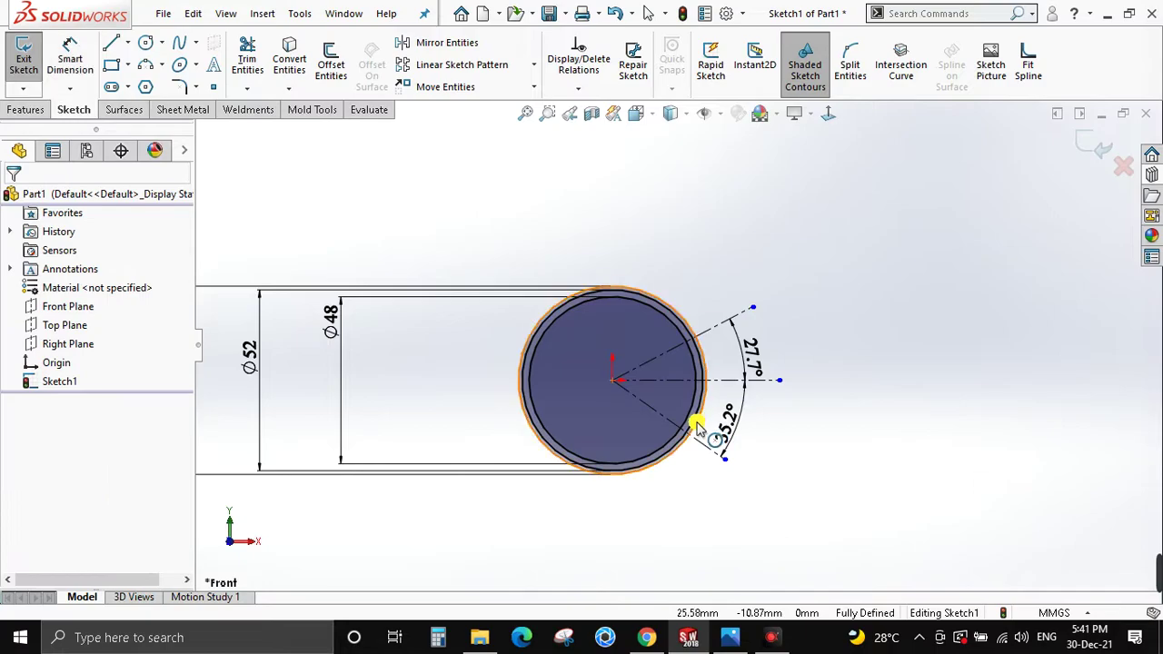
key(alt+Tab)
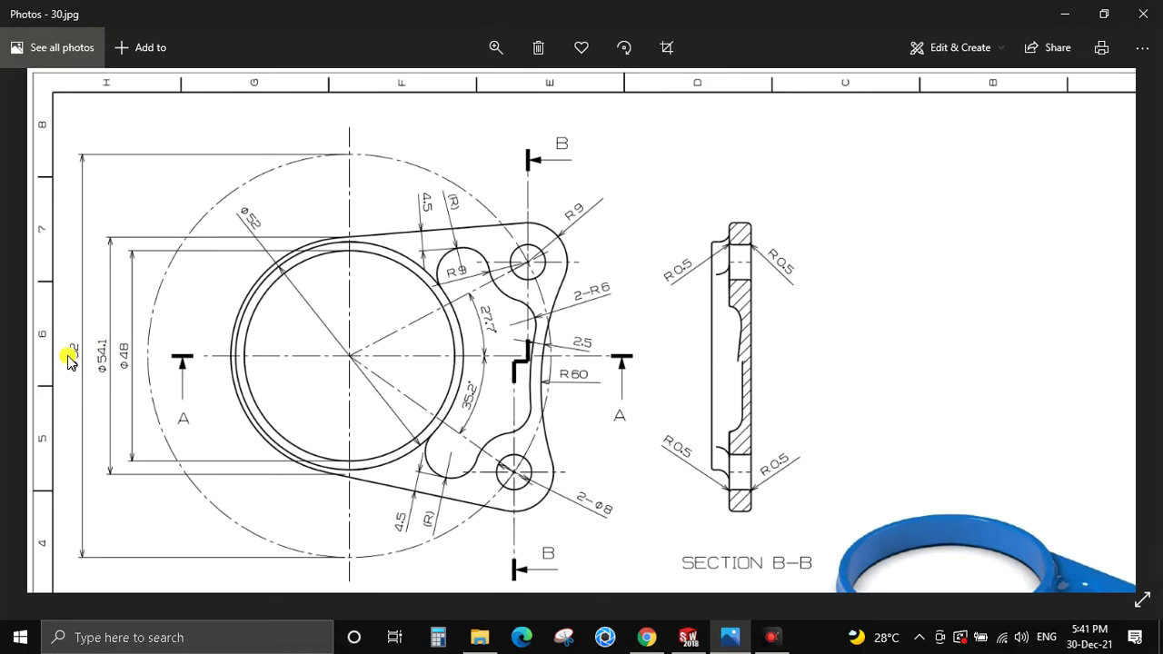
key(alt+Tab)
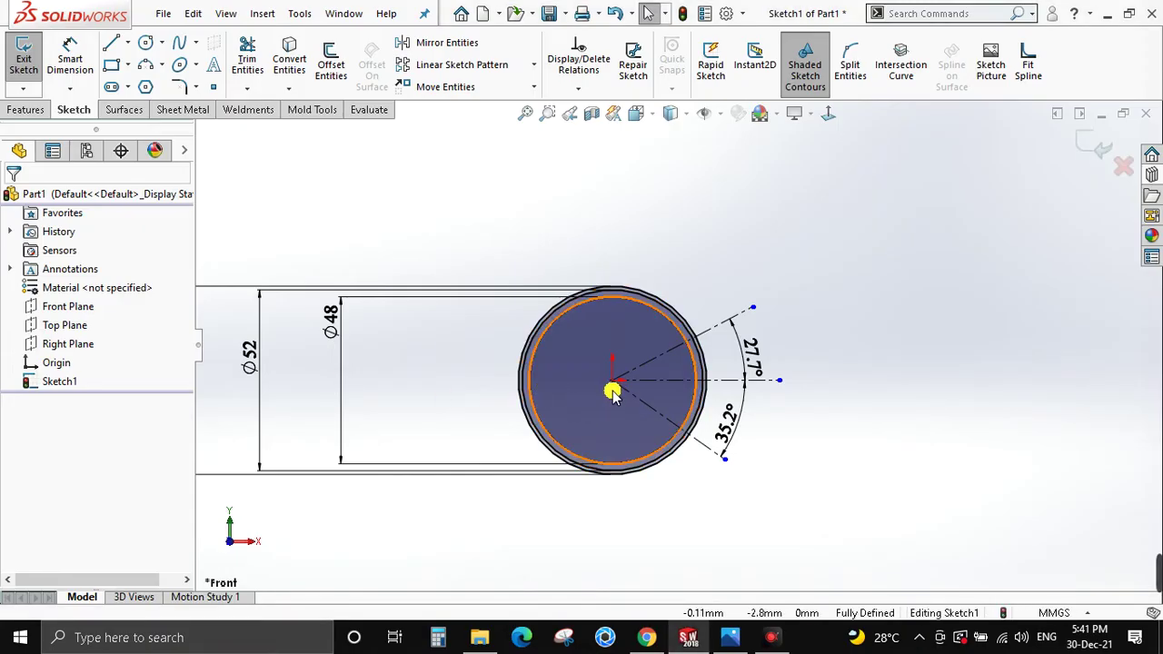
Draw an origin-centred circle, dimension it Ø92, and make it construction geometry.
key(c)
click(613, 381)
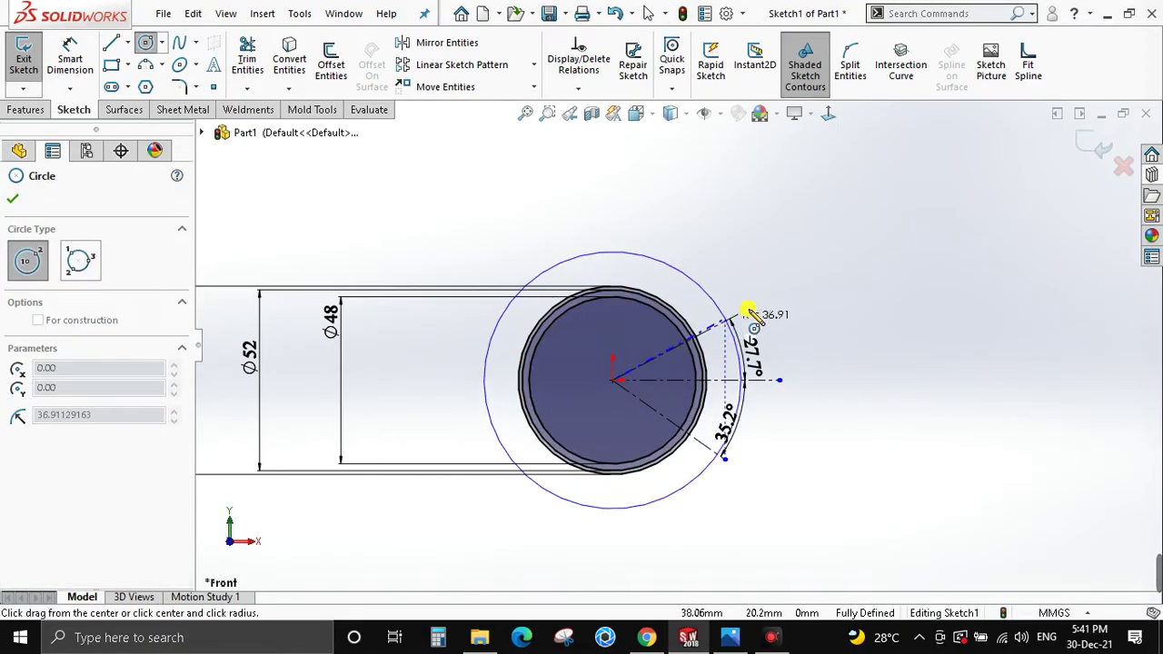
click(753, 309)
click(742, 471)
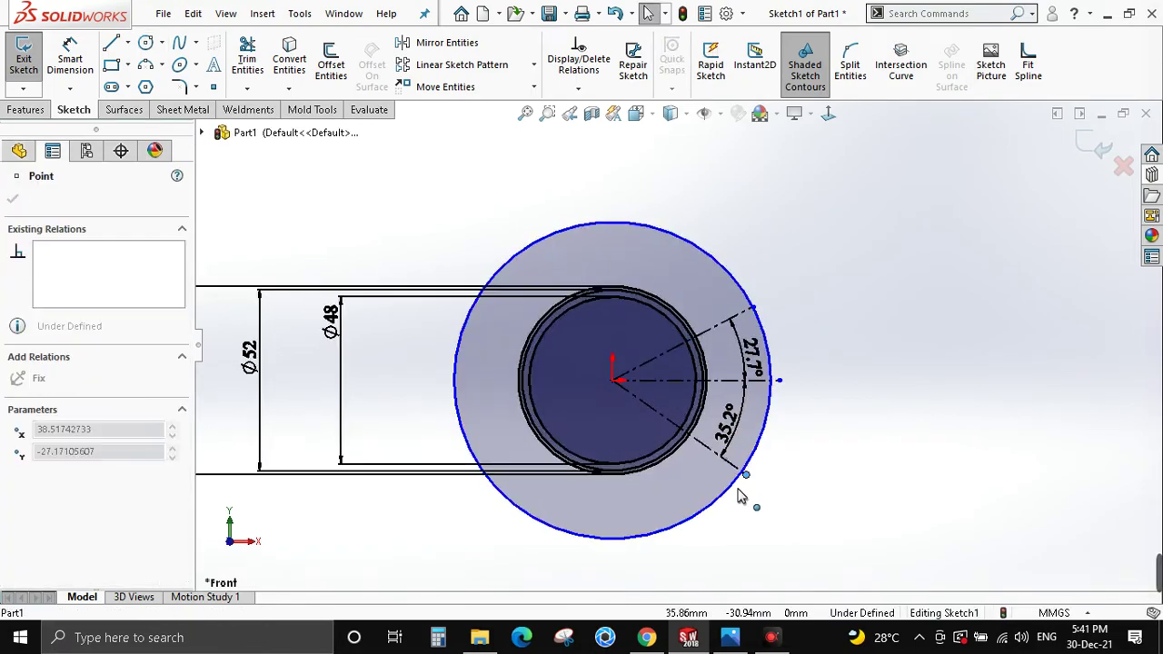
key(d)
click(740, 470)
click(909, 380)
key(Return)
key(Escape)
click(540, 235)
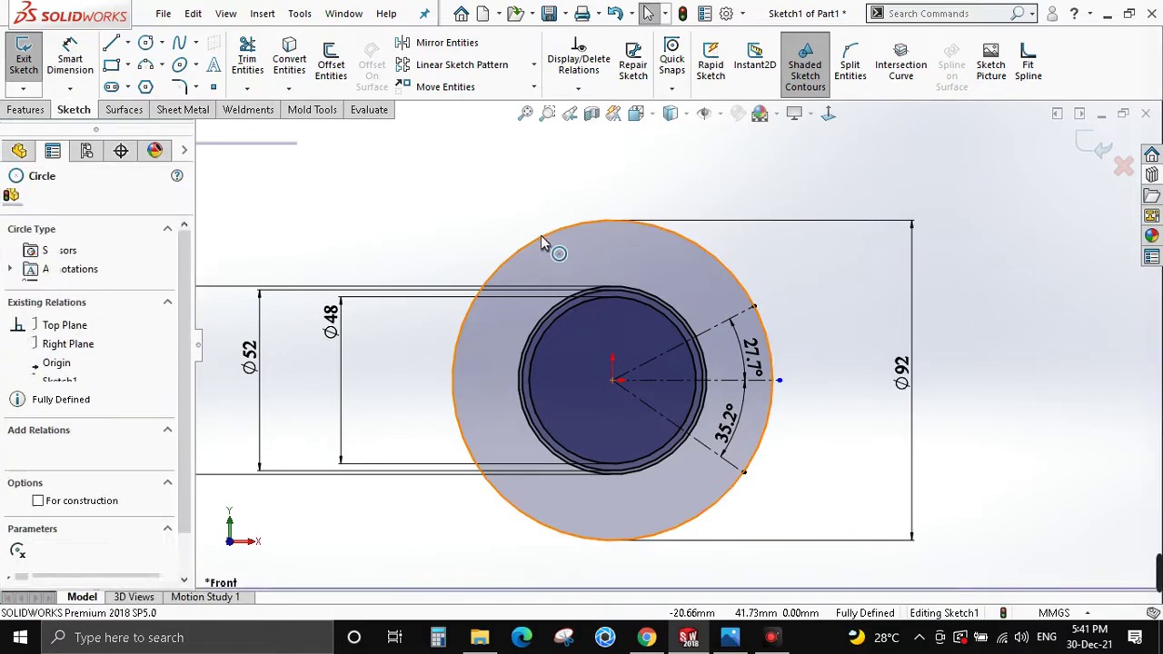
click(612, 191)
key(alt+Tab)
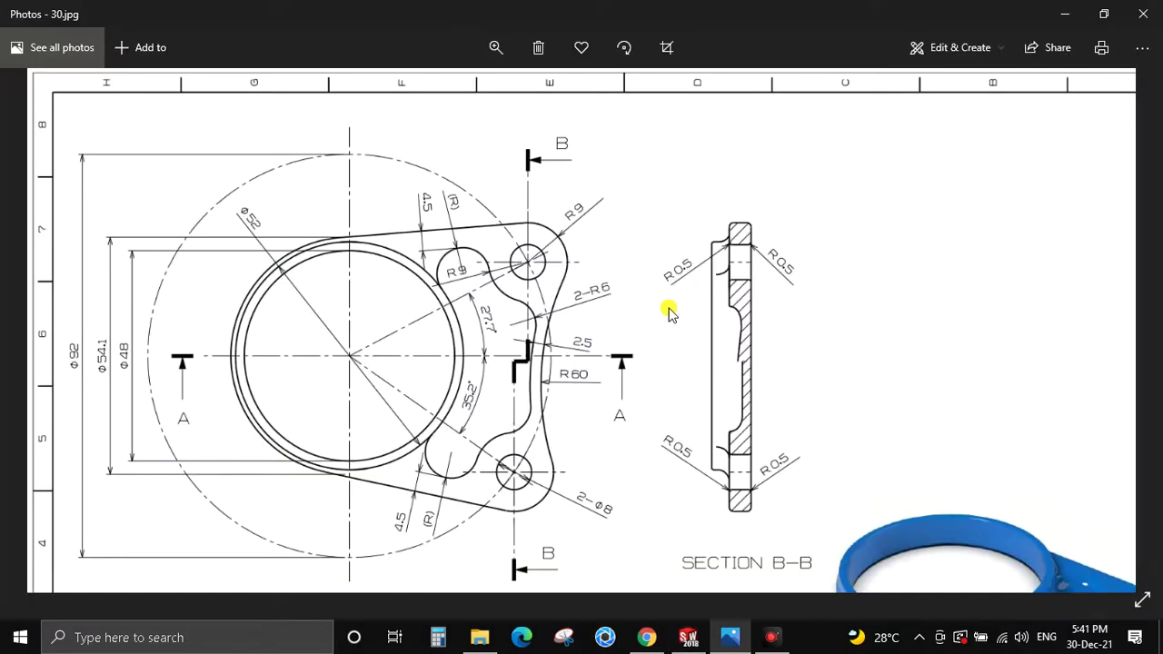
key(alt+Tab)
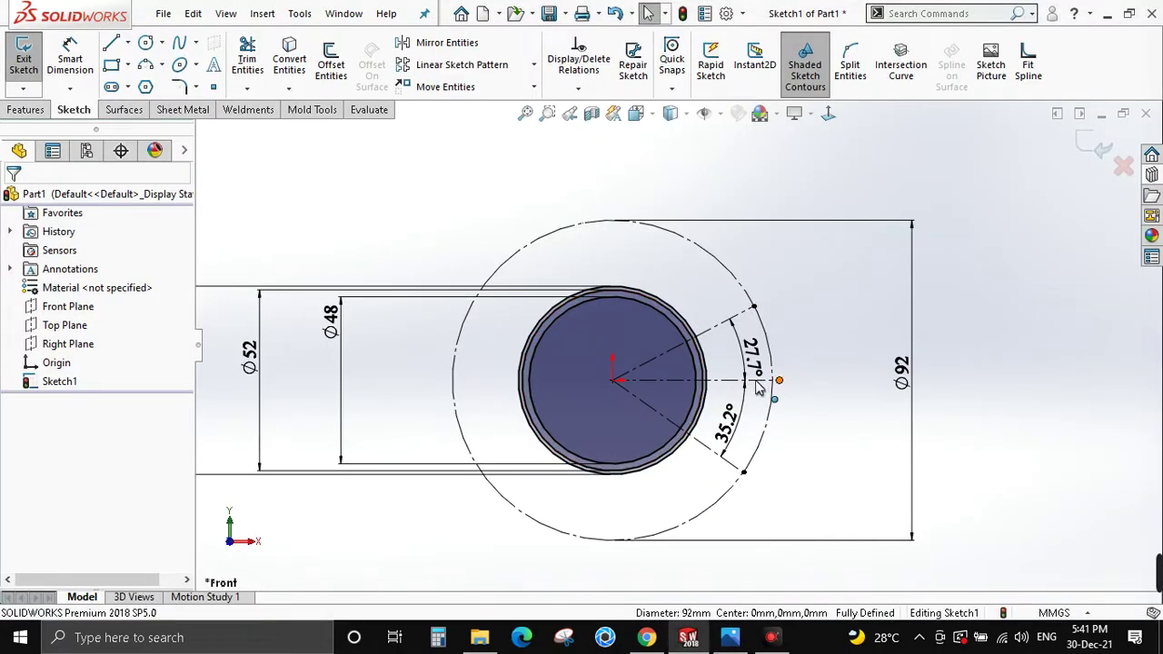
click(774, 381)
key(Escape)
key(alt+Tab)
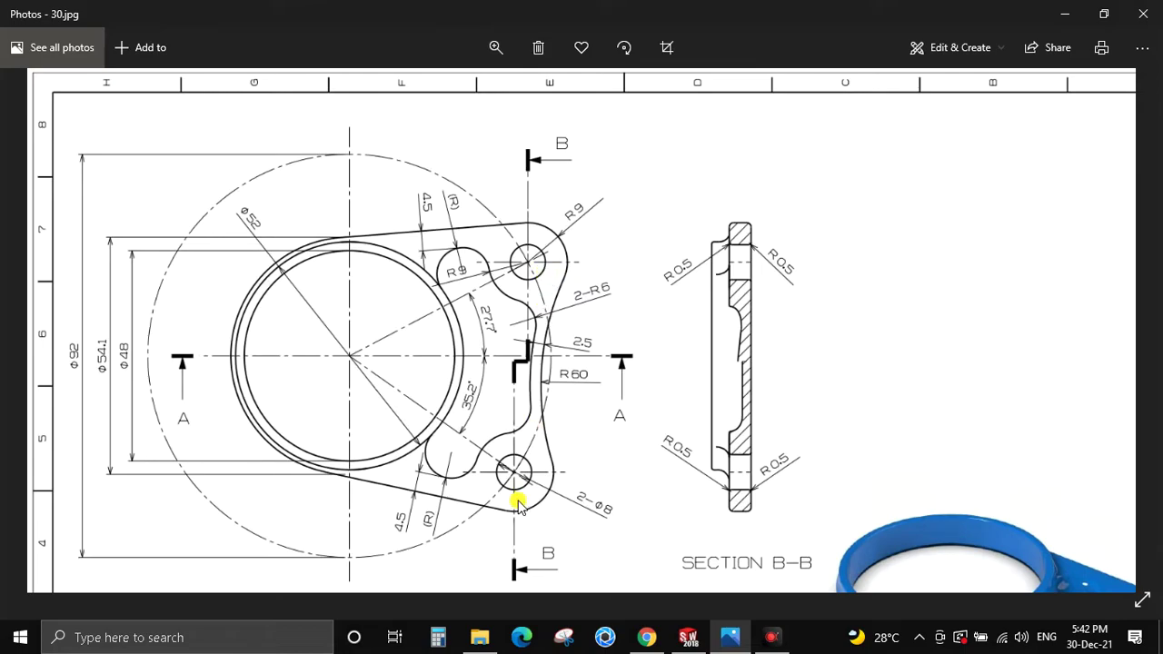
key(alt+Tab)
key(c)
Draw small circles at both angled line ends on the Ø92 circle and make them equal.
click(753, 306)
click(777, 298)
click(743, 471)
click(772, 483)
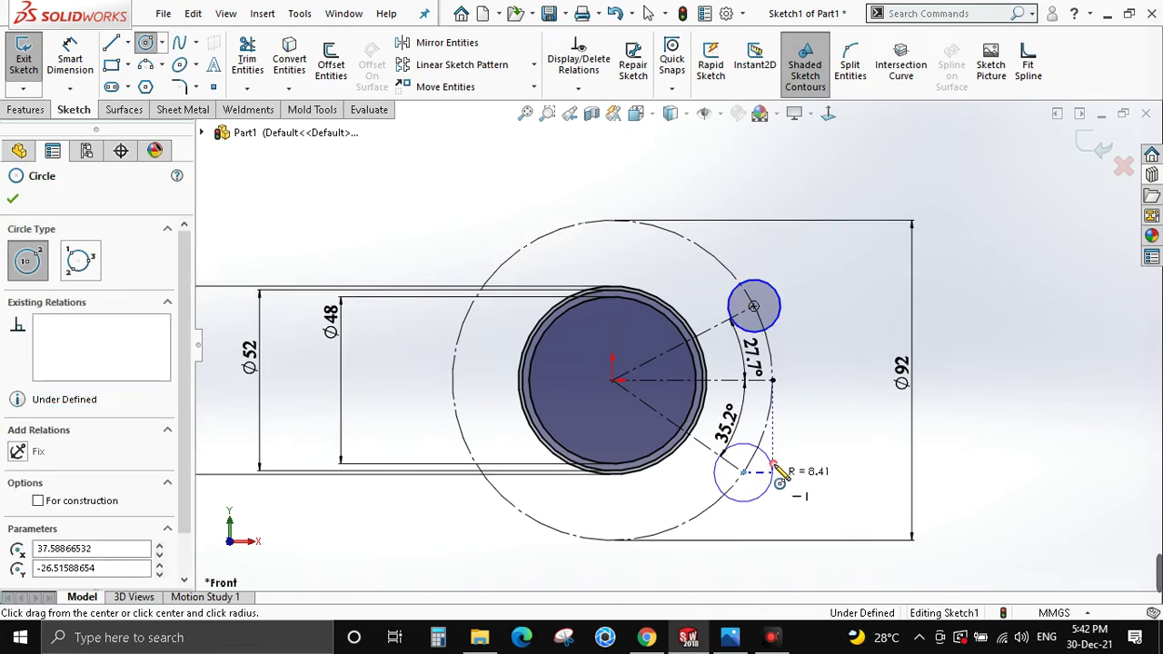
key(Escape)
click(768, 306)
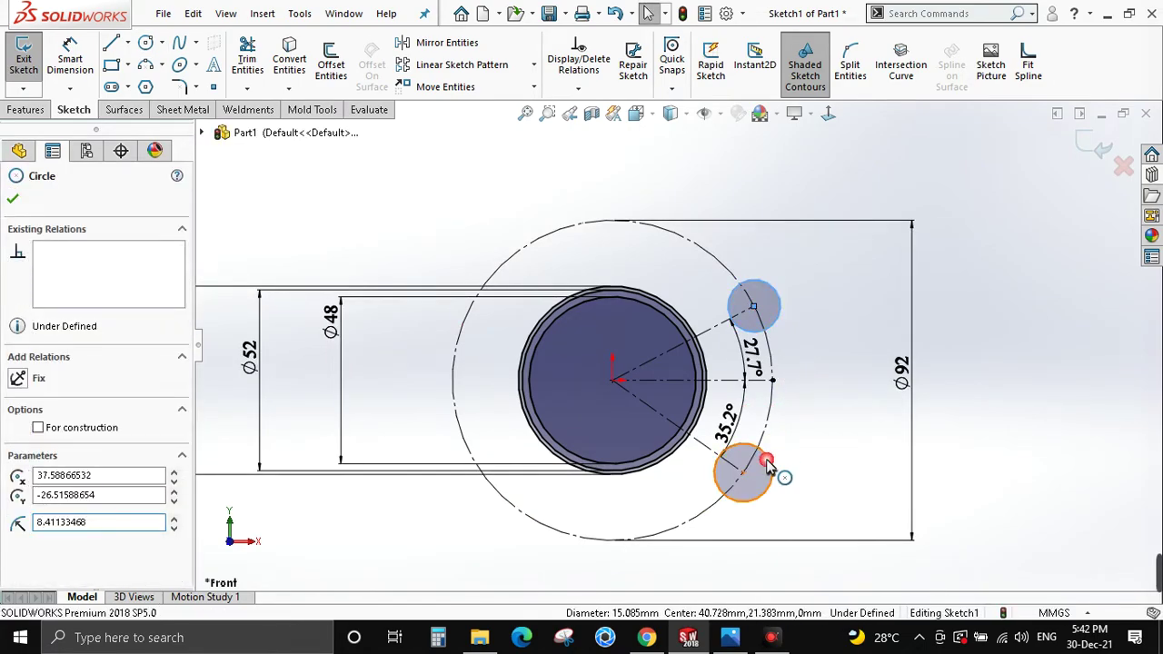
ctrl+click(768, 465)
click(896, 394)
Dimension the bolt-hole circles to Ø8.
key(d)
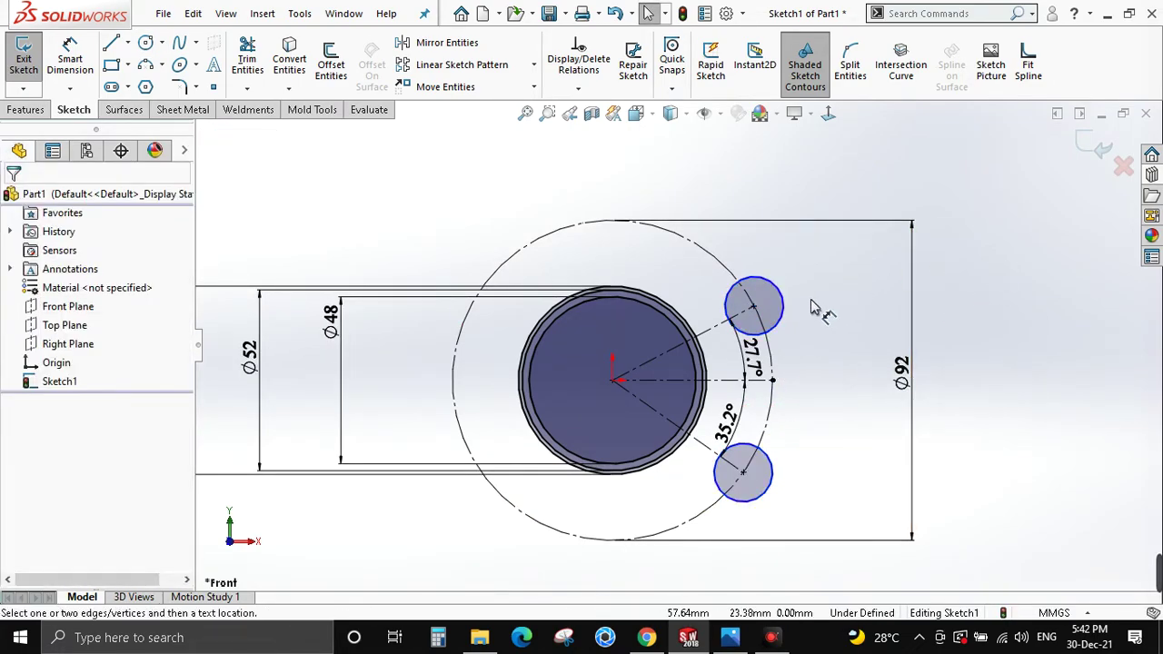
click(805, 306)
click(862, 177)
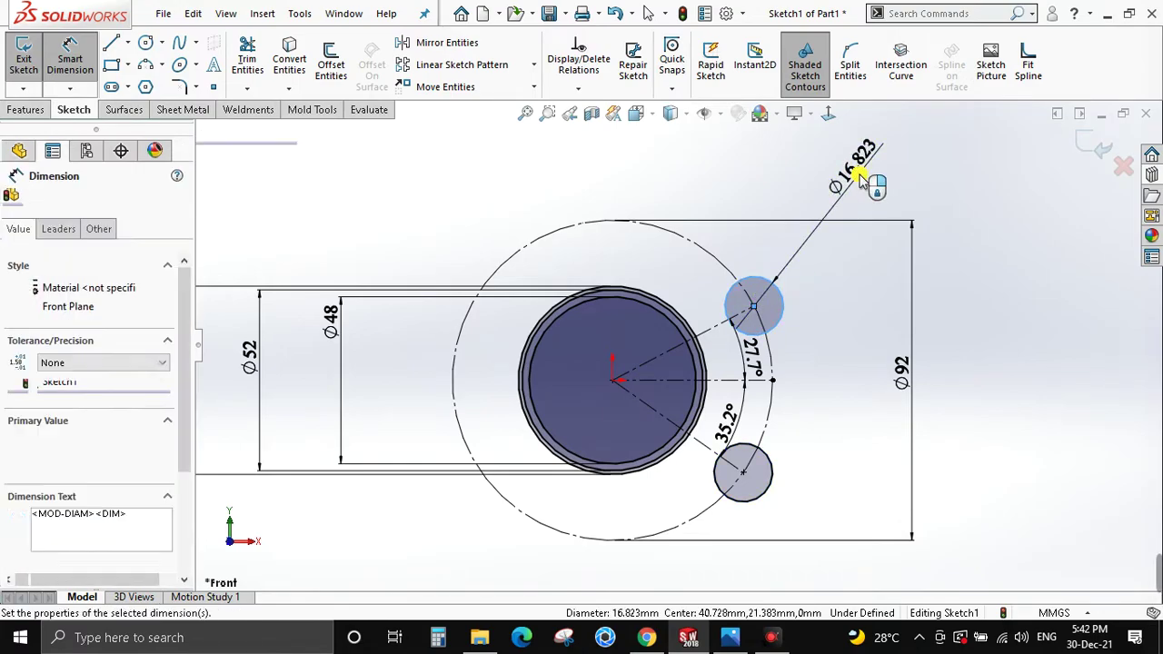
text(8)
key(Return)
key(alt+Tab)
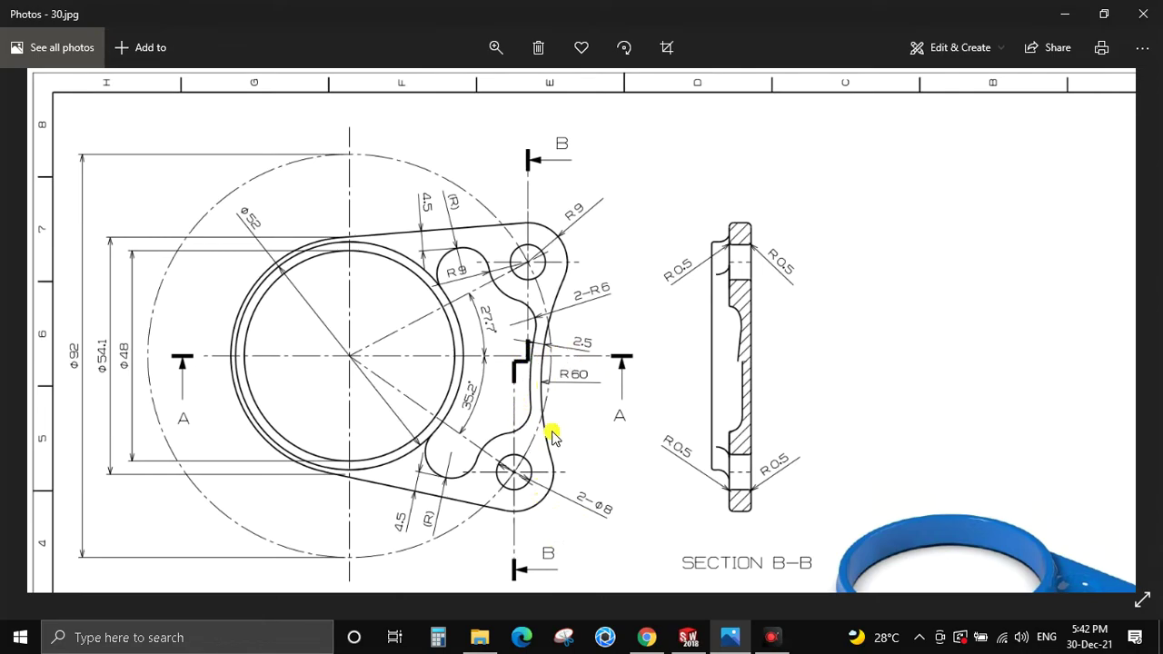
Zoom and pan over Section A-A and the front view, checking the R9 lugs, 2-R6 blends and R60 edges.
scroll(553, 436, down, 3)
scroll(440, 554, up, 3)
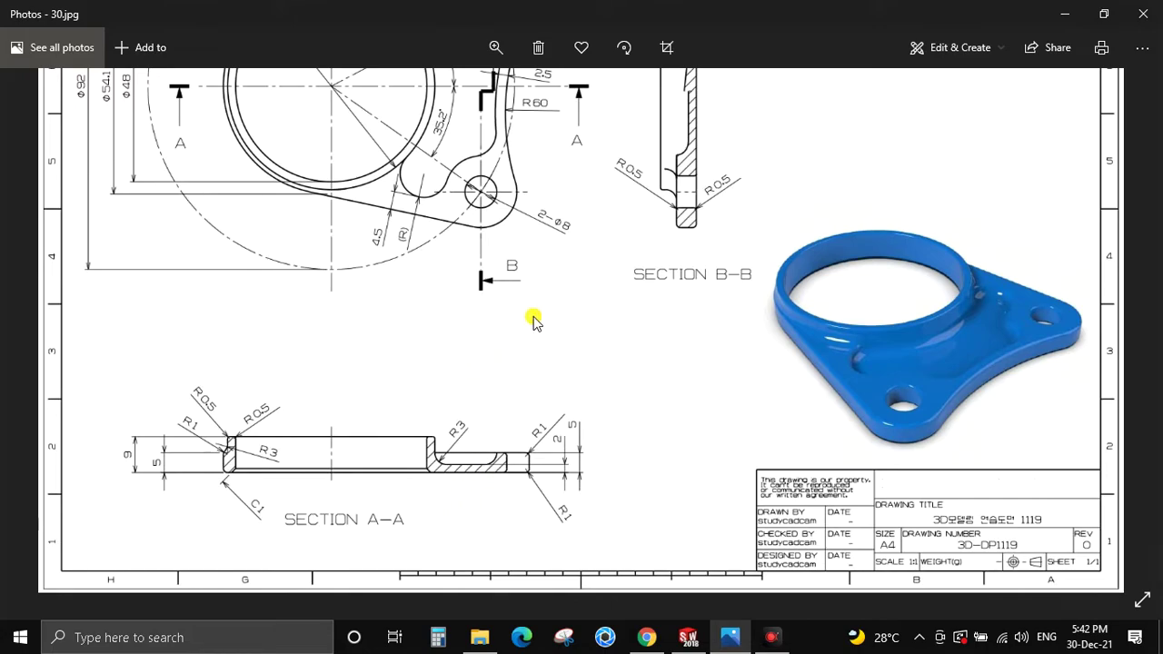
scroll(534, 322, down, 1)
scroll(538, 273, up, 1)
scroll(576, 394, up, 2)
scroll(462, 260, up, 1)
scroll(559, 198, up, 1)
drag(560, 198, 565, 244)
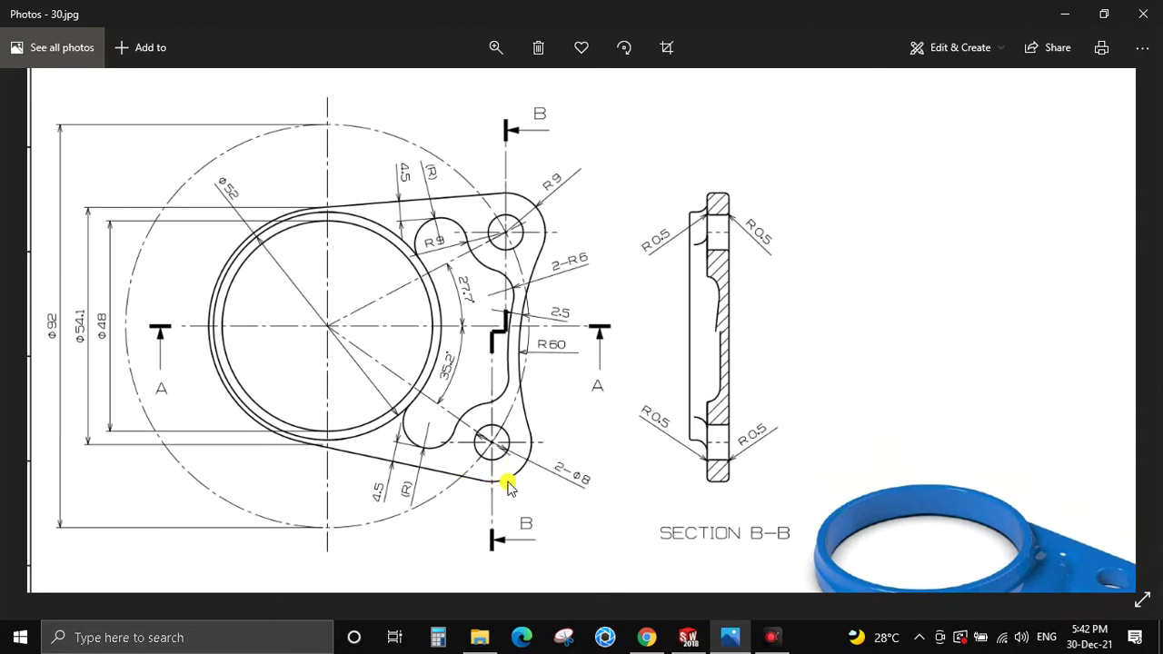
Draw centrepoint arcs around the outer side of the upper and lower Ø8 bolt-hole circles.
key(alt+Tab)
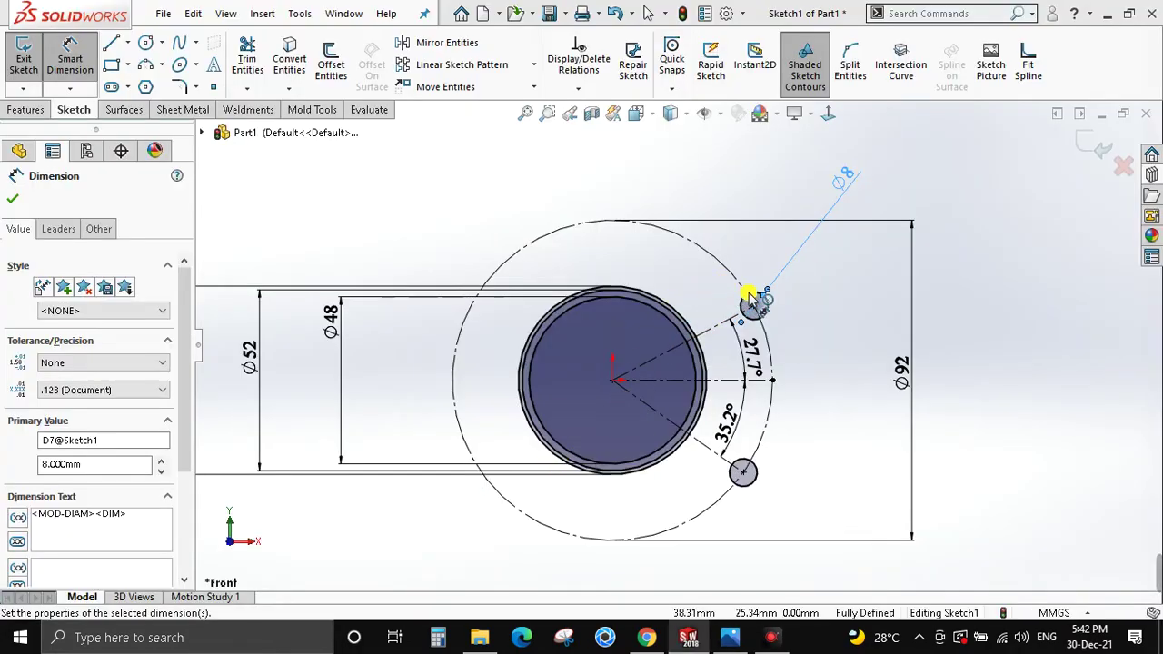
click(163, 66)
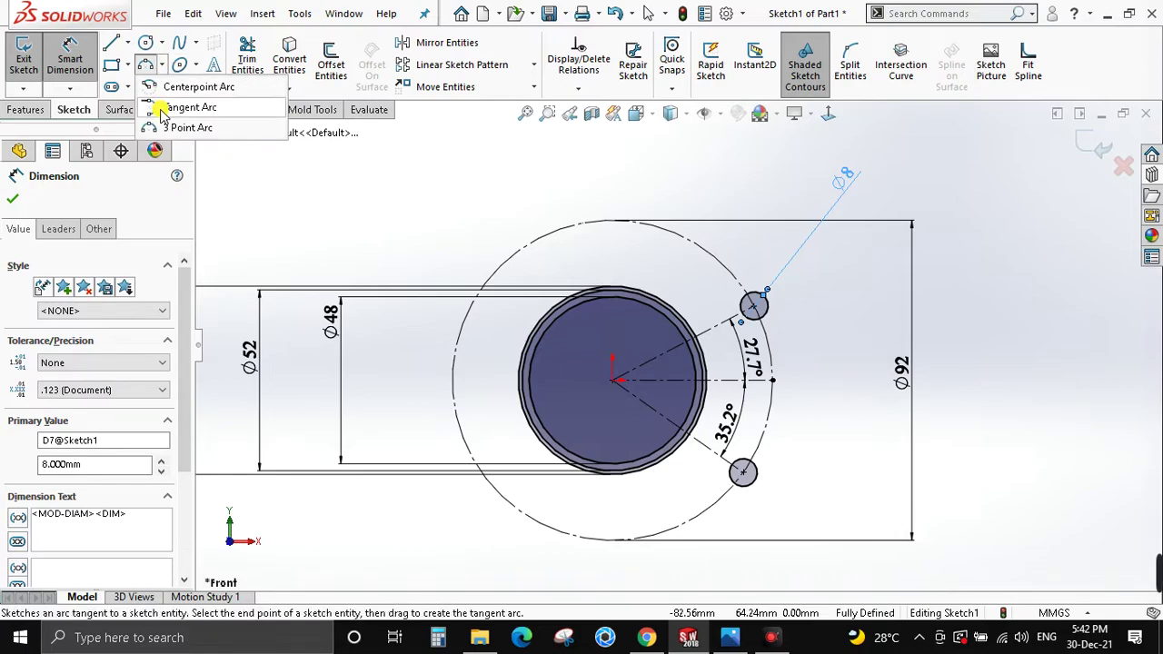
click(186, 86)
click(753, 306)
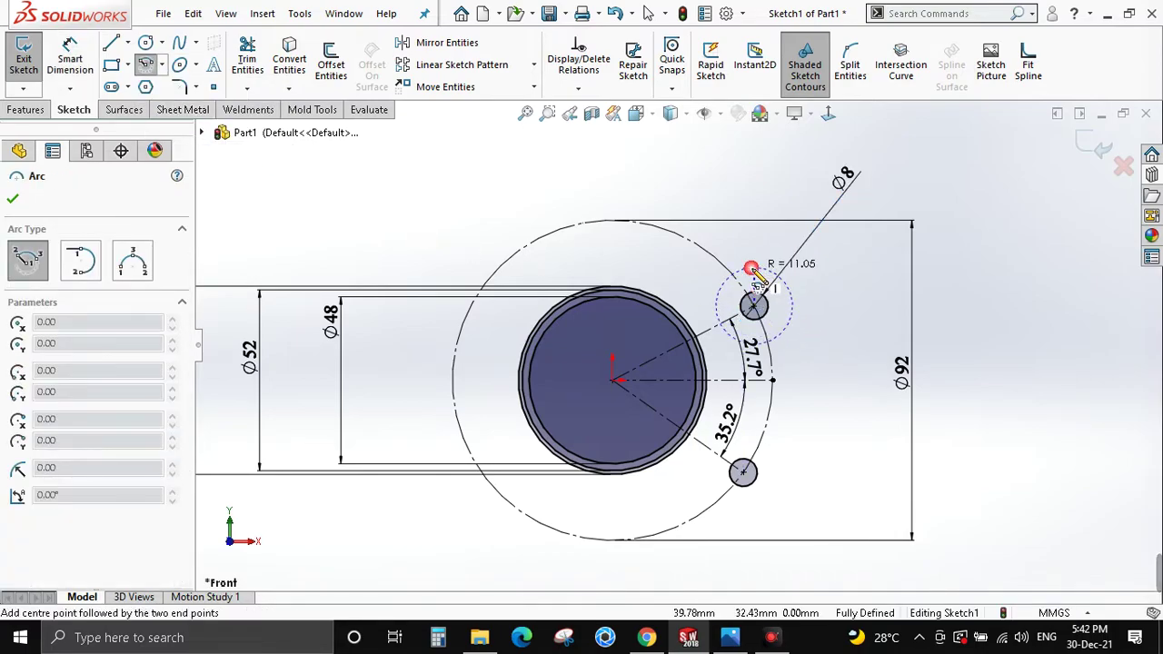
click(789, 325)
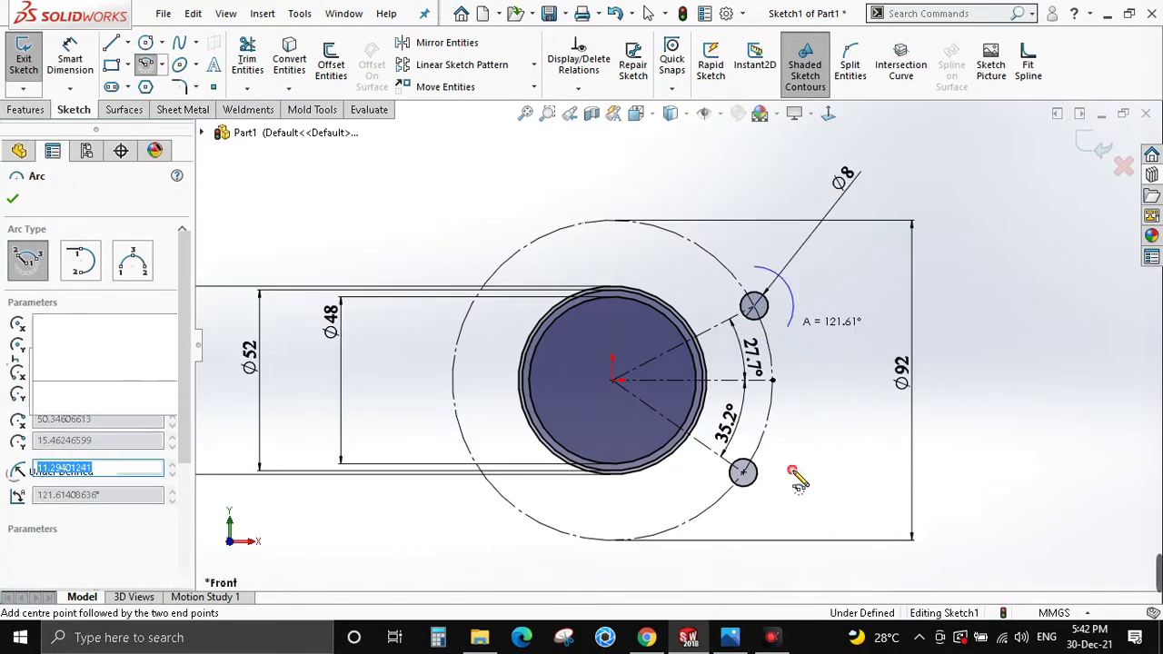
click(743, 472)
click(775, 457)
click(769, 498)
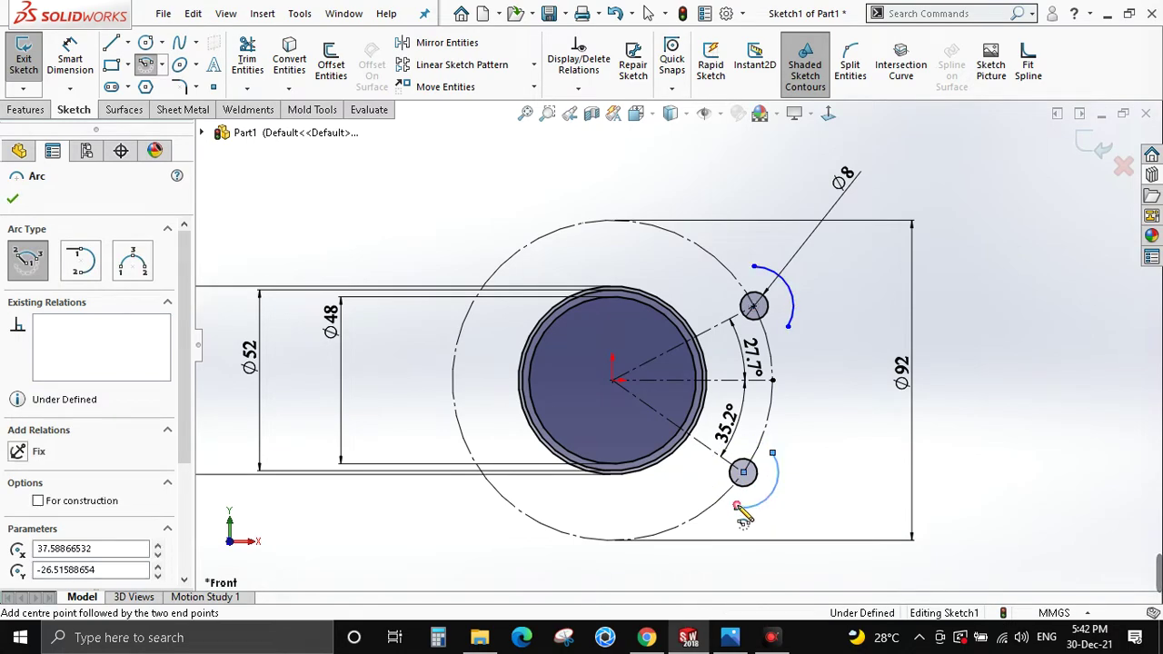
key(Escape)
scroll(747, 307, up, 2)
Draw two lines from the lug arc ends to the large ring circle.
key(l)
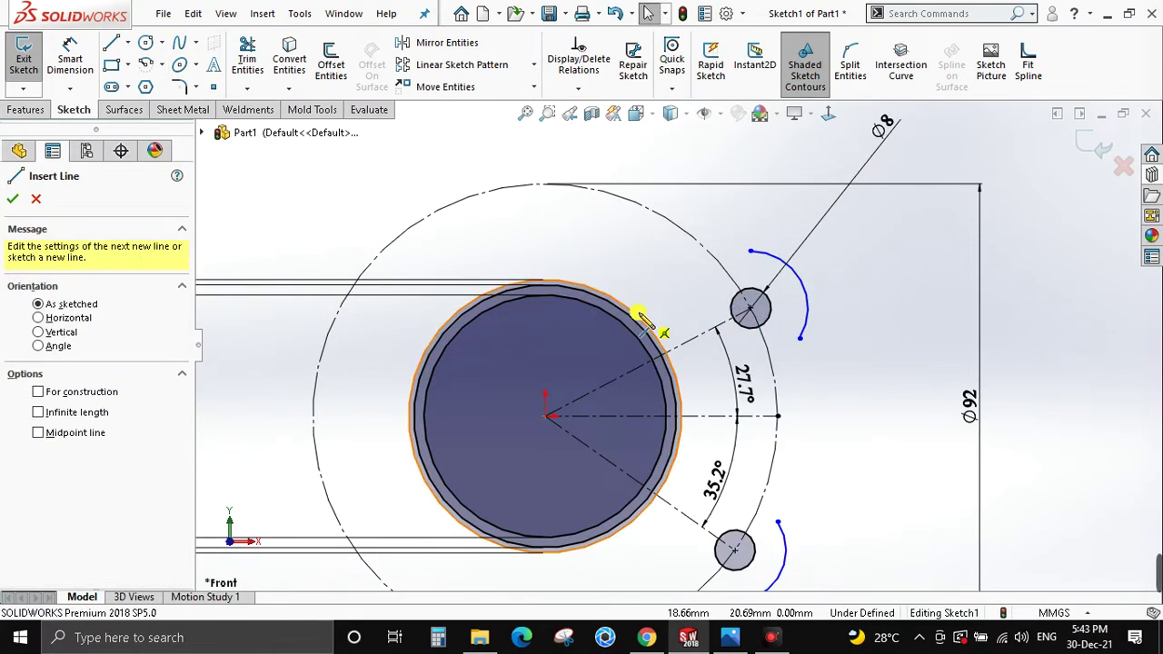
key(alt+Tab)
key(alt+Tab)
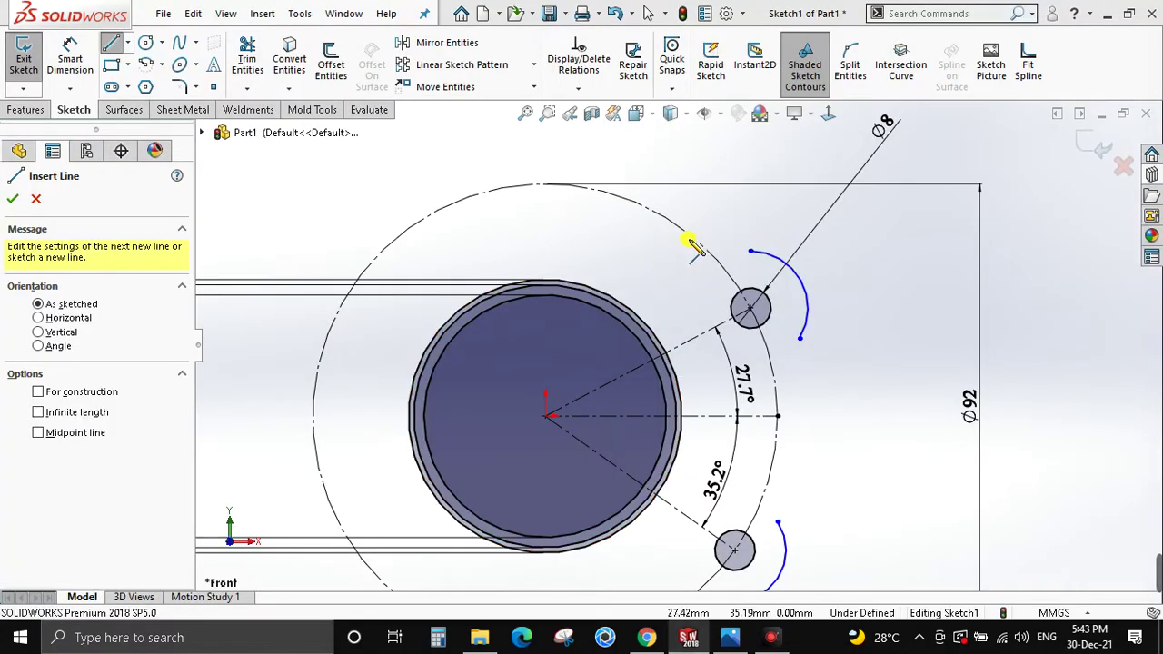
click(750, 252)
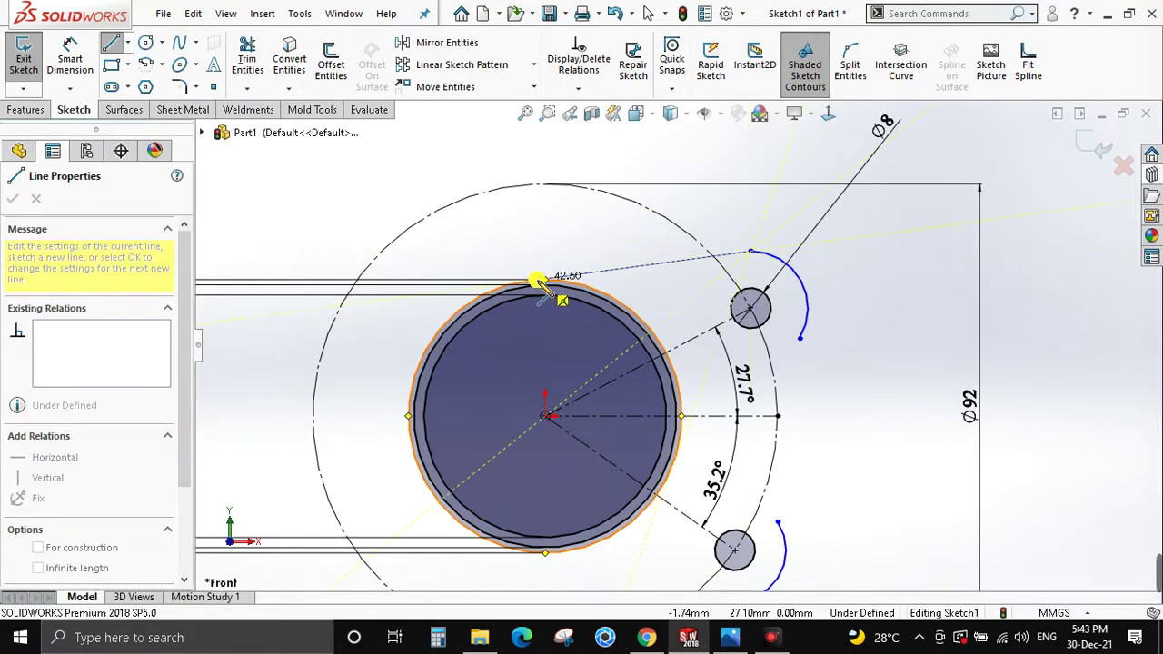
click(573, 287)
key(Escape)
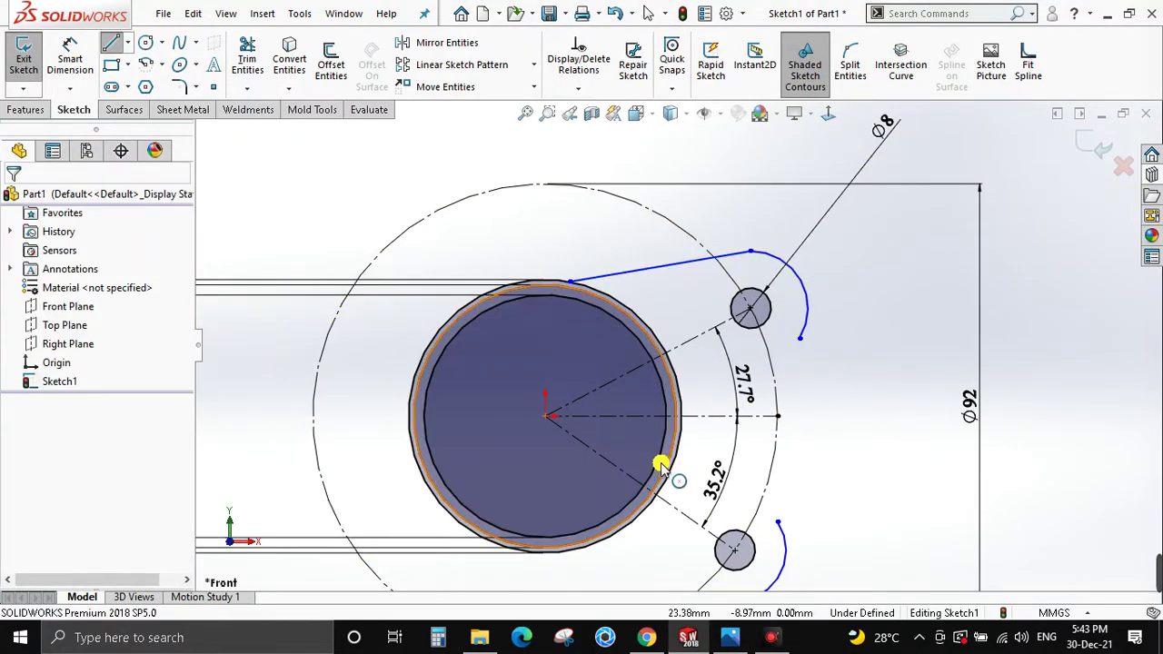
key(l)
scroll(677, 509, up, 2)
scroll(691, 511, down, 3)
scroll(741, 513, down, 3)
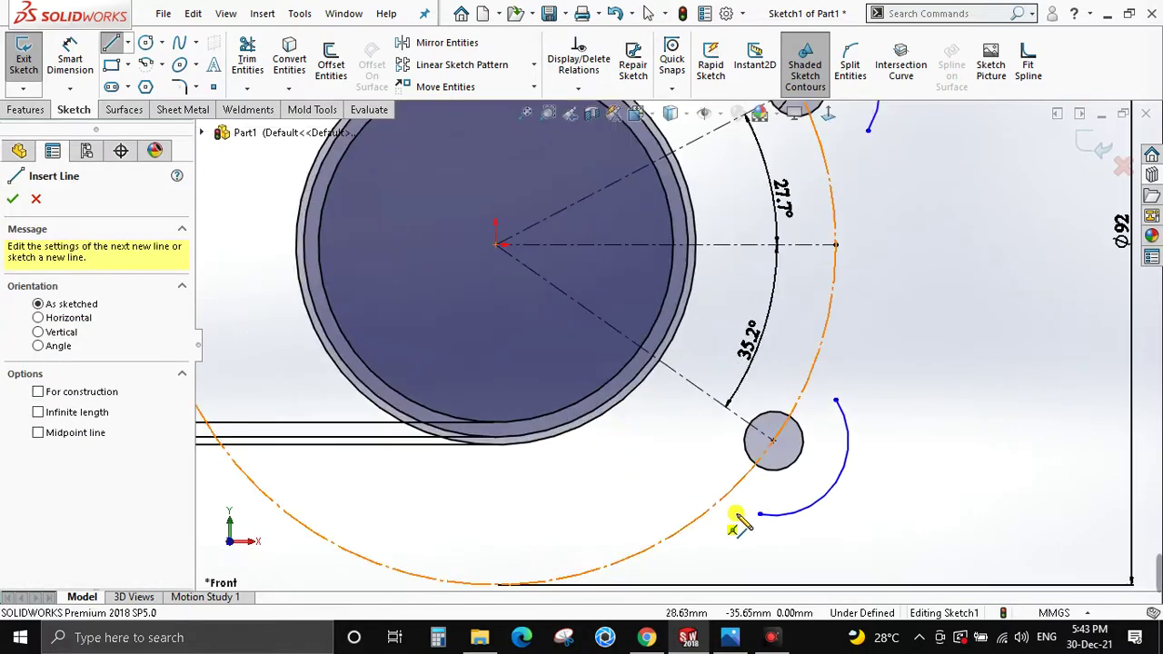
click(464, 443)
key(Escape)
Make the lower and top connecting lines tangent to the large ring circle.
click(536, 460)
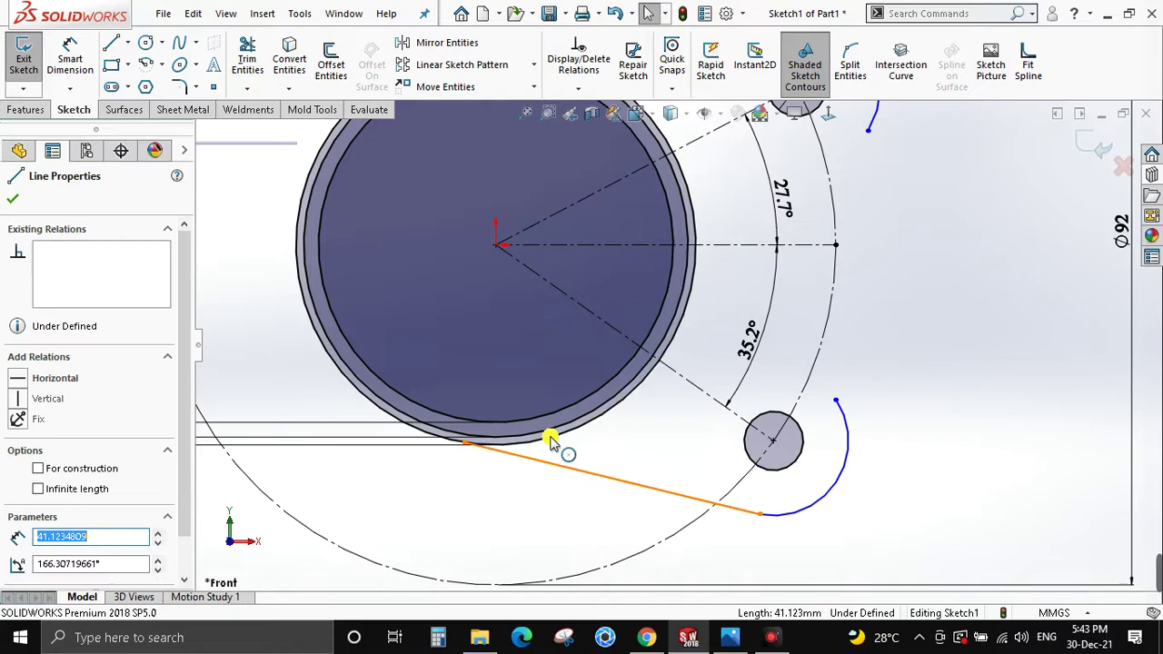
click(551, 438)
ctrl+click(552, 438)
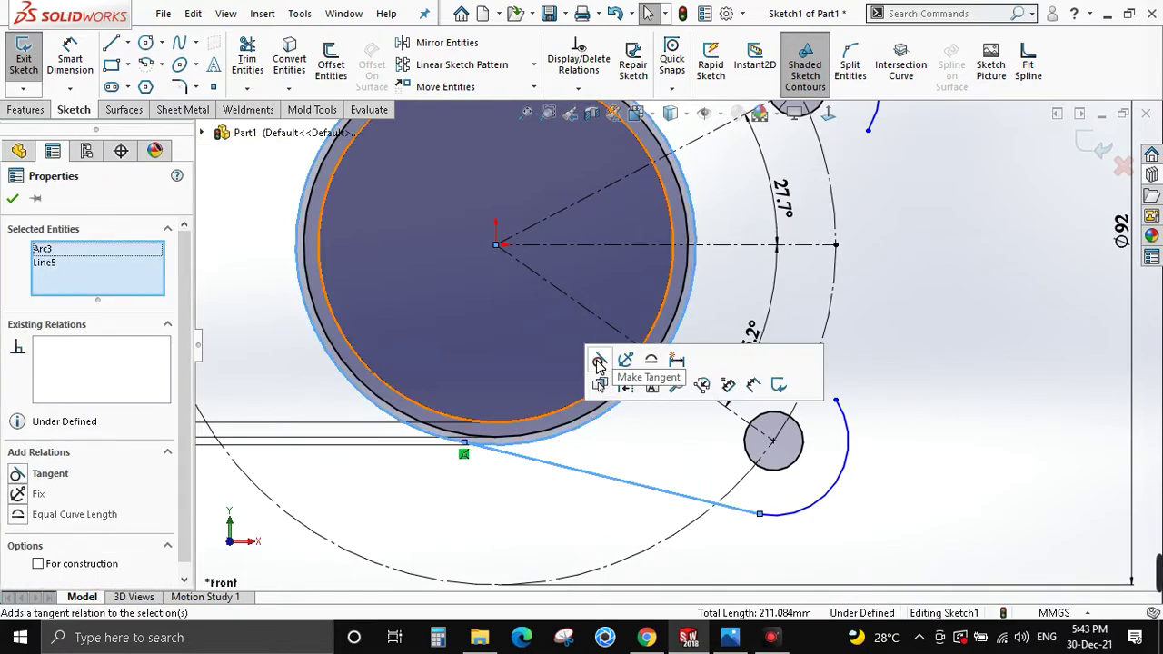
click(600, 357)
key(f)
click(673, 274)
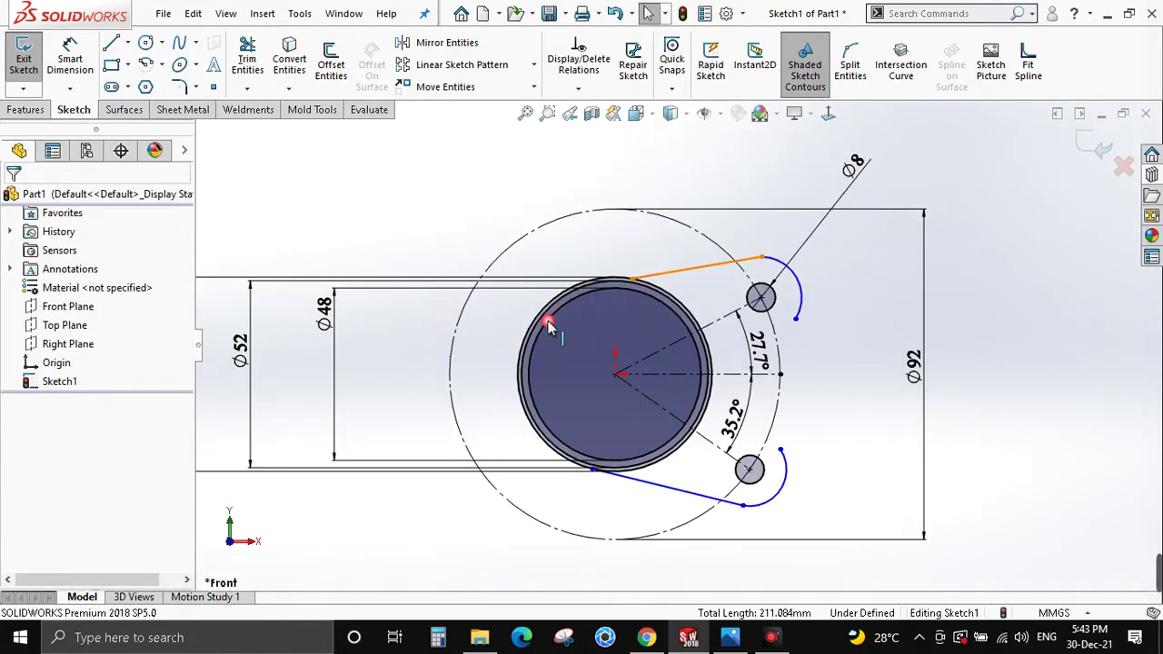
click(540, 309)
ctrl+click(654, 274)
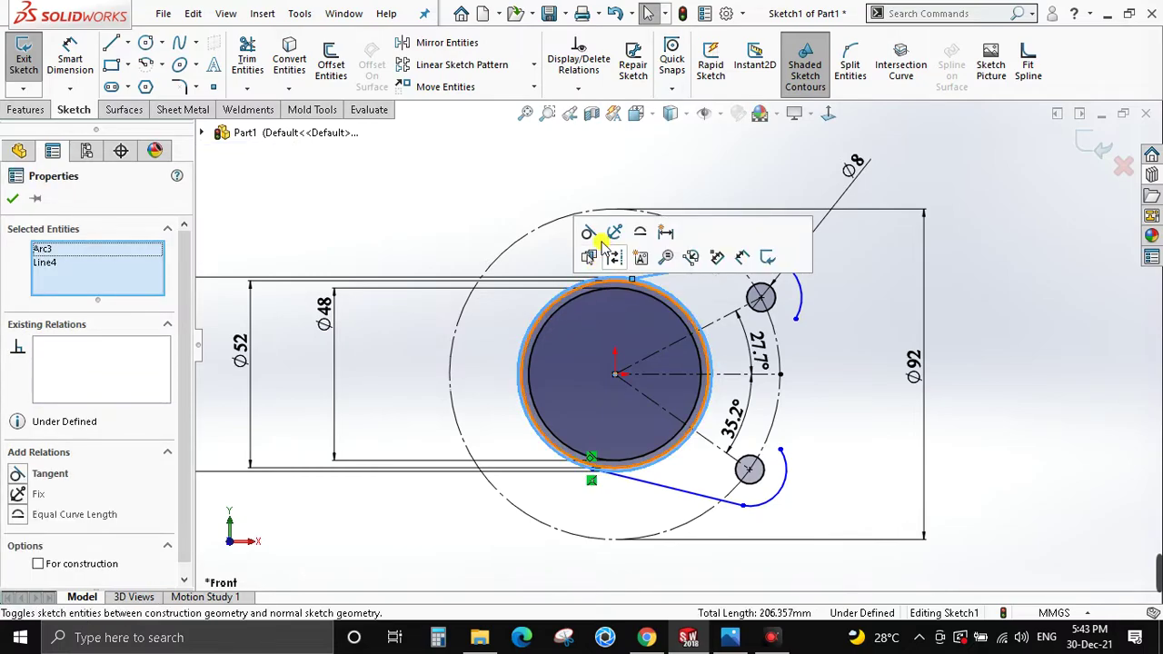
click(613, 235)
click(800, 367)
key(alt+Tab)
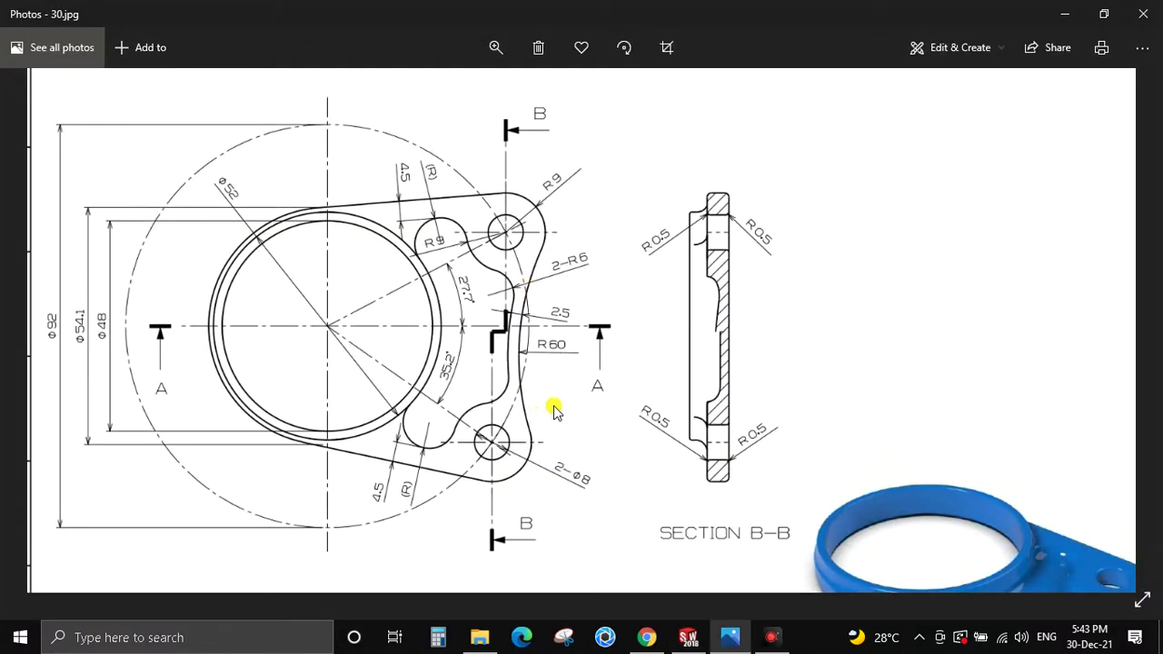
Draw a trial three-point arc between the lug arc ends, then delete it.
key(alt+Tab)
click(159, 65)
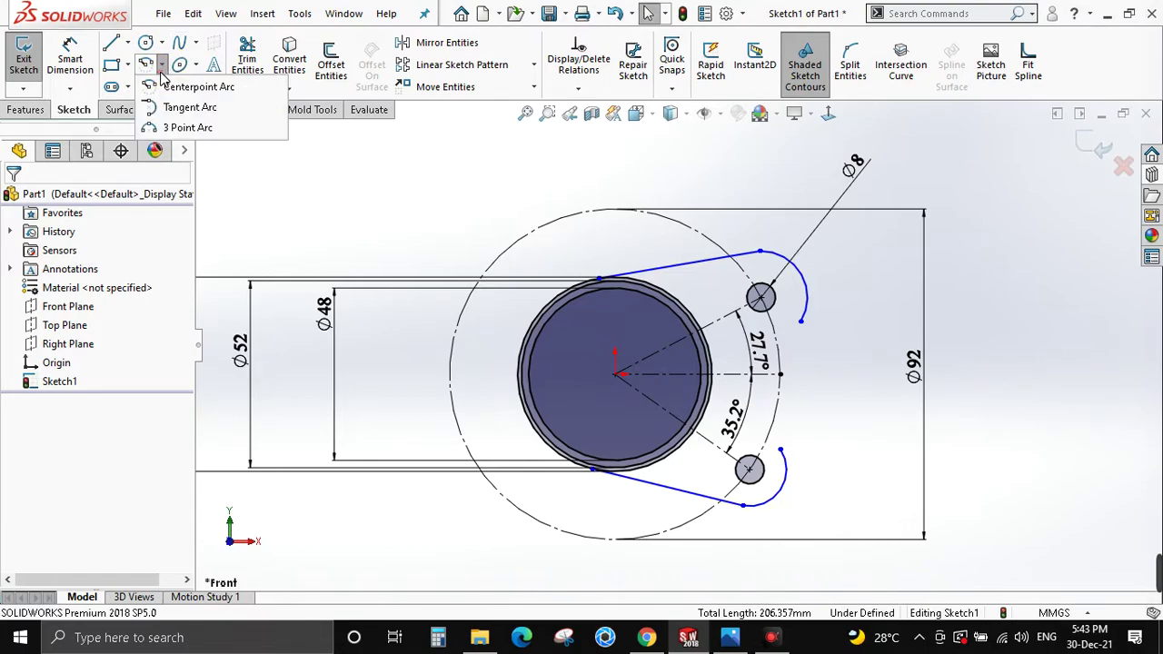
click(164, 127)
click(802, 322)
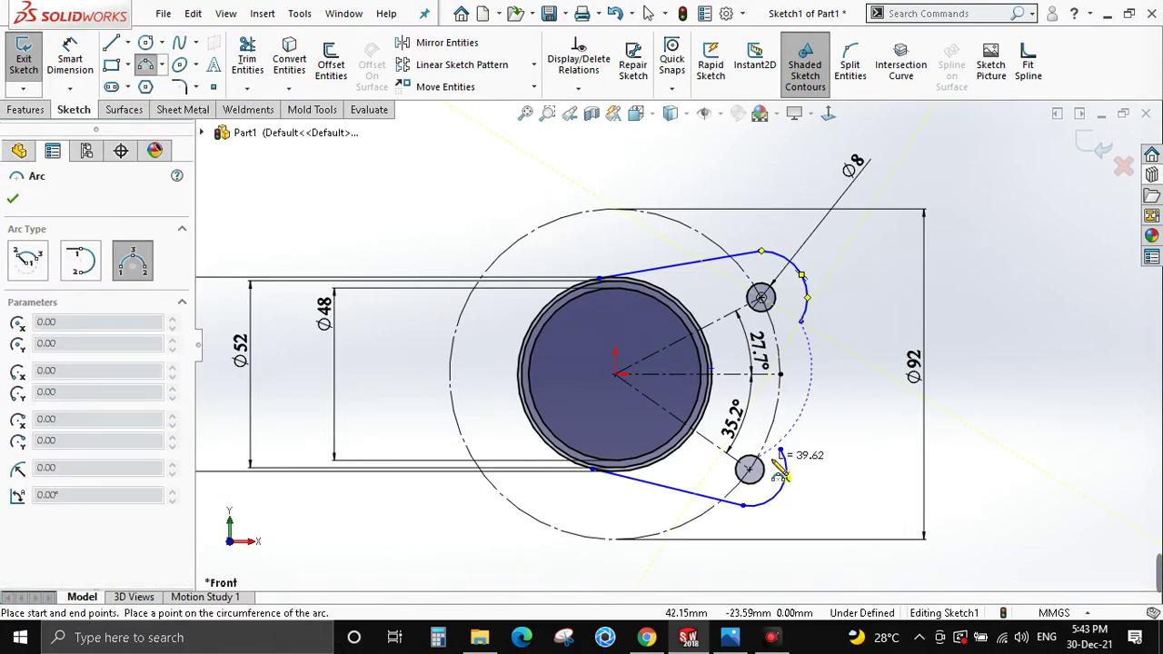
click(780, 449)
click(792, 368)
key(Escape)
key(Delete)
Slide the upper line's start point along the outer circle.
scroll(795, 368, down, 1)
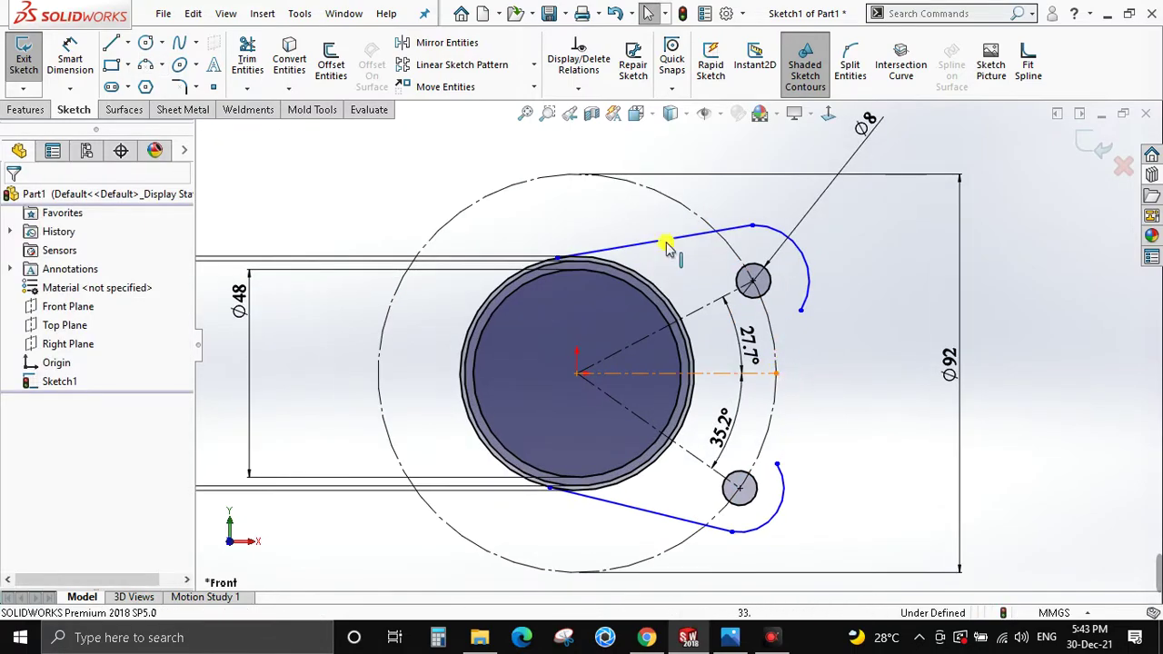
mouse_move(797, 325)
mouse_down()
mouse_move(700, 252)
mouse_move(625, 277)
mouse_up()
click(625, 278)
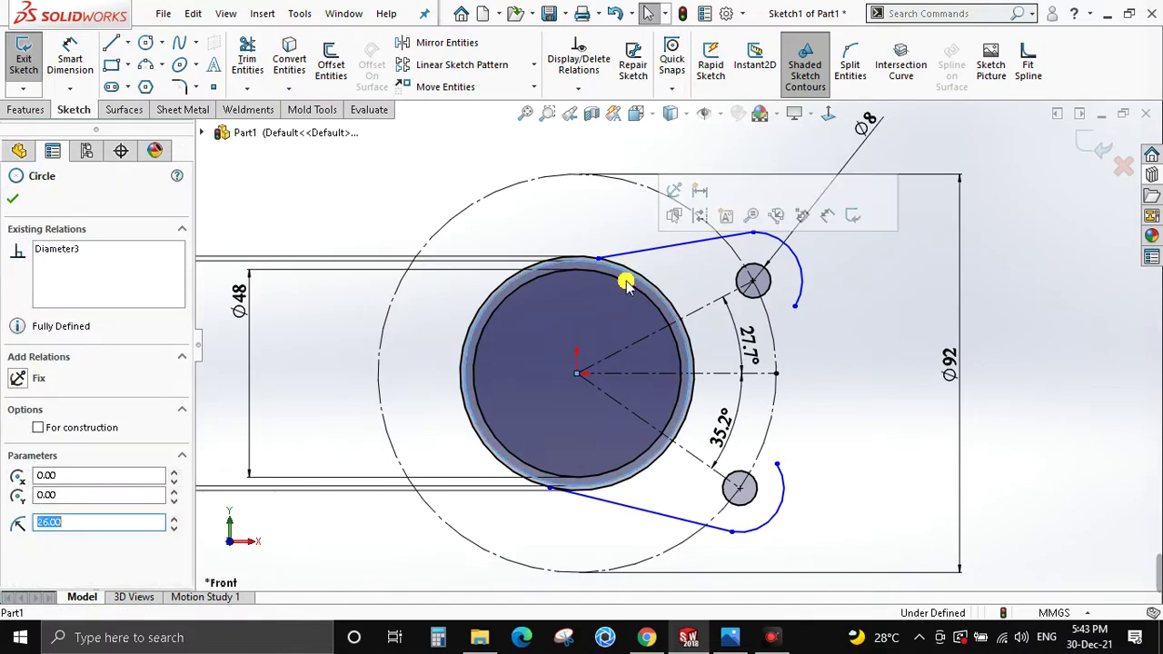
Make the lower outline line tangent to the outer 54.1 mm circle.
scroll(636, 307, down, 2)
scroll(633, 555, up, 1)
scroll(644, 509, down, 1)
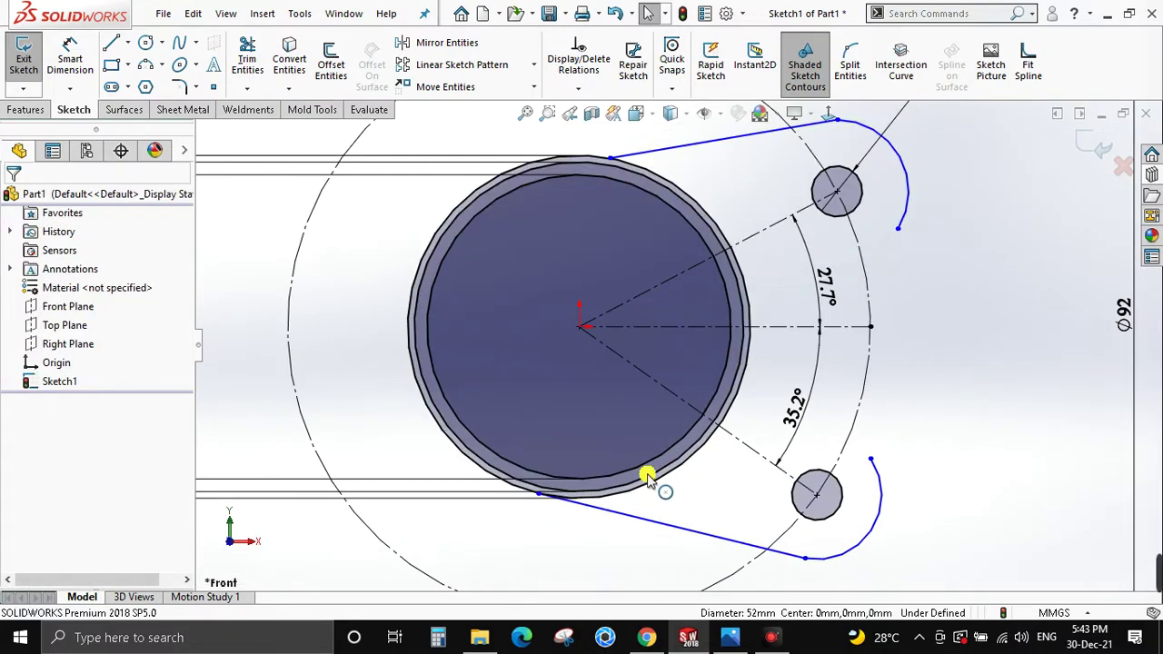
click(618, 516)
click(622, 515)
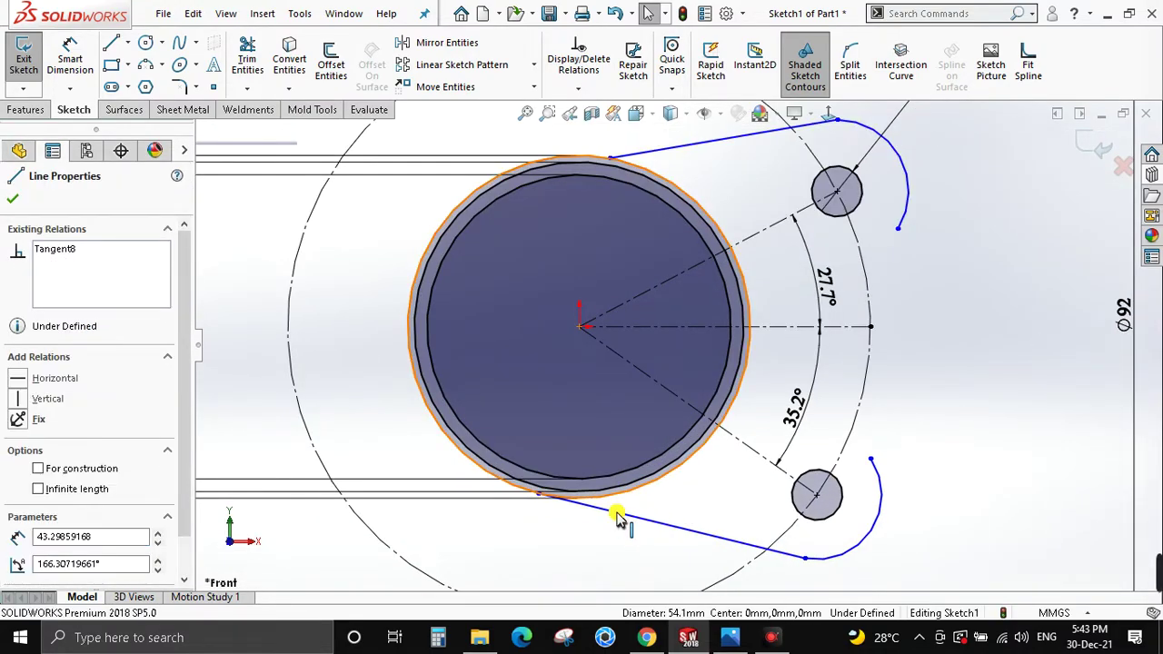
ctrl+click(648, 478)
click(664, 439)
click(641, 139)
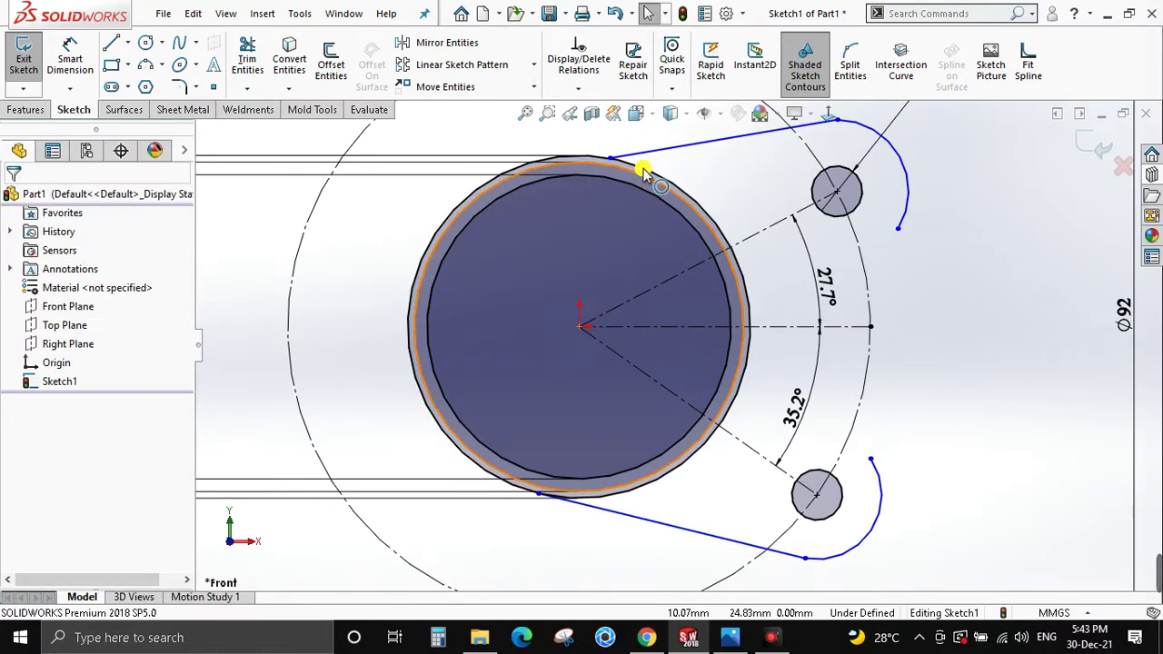
Make the upper outline line tangent to the outer circle.
click(649, 164)
ctrl+click(666, 147)
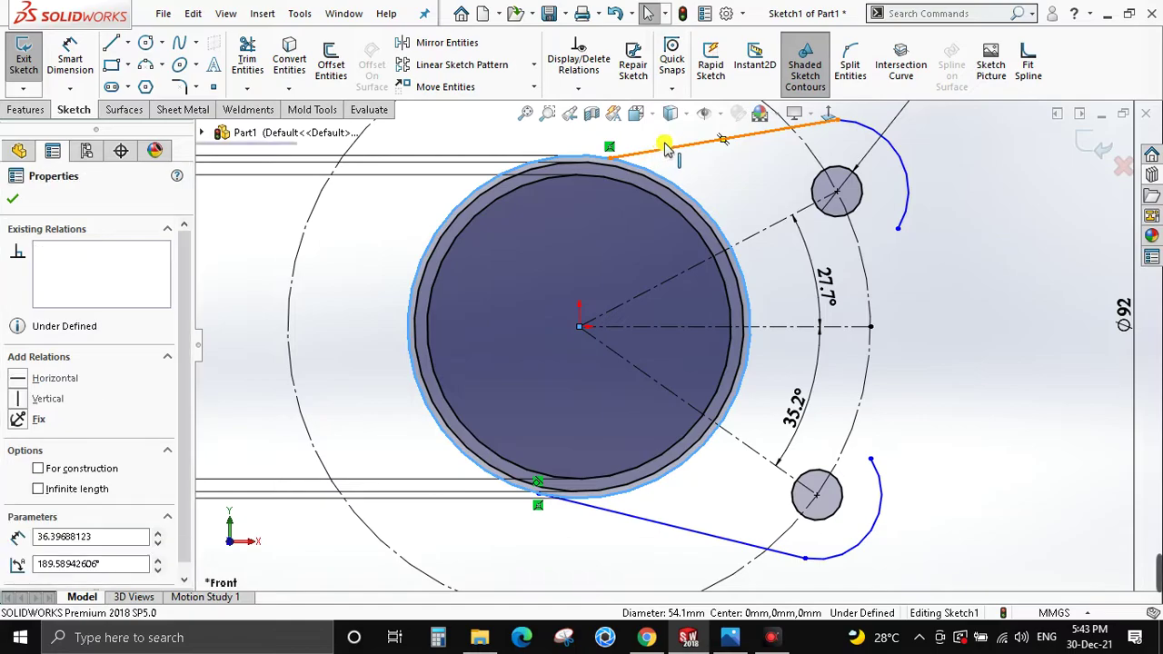
click(705, 79)
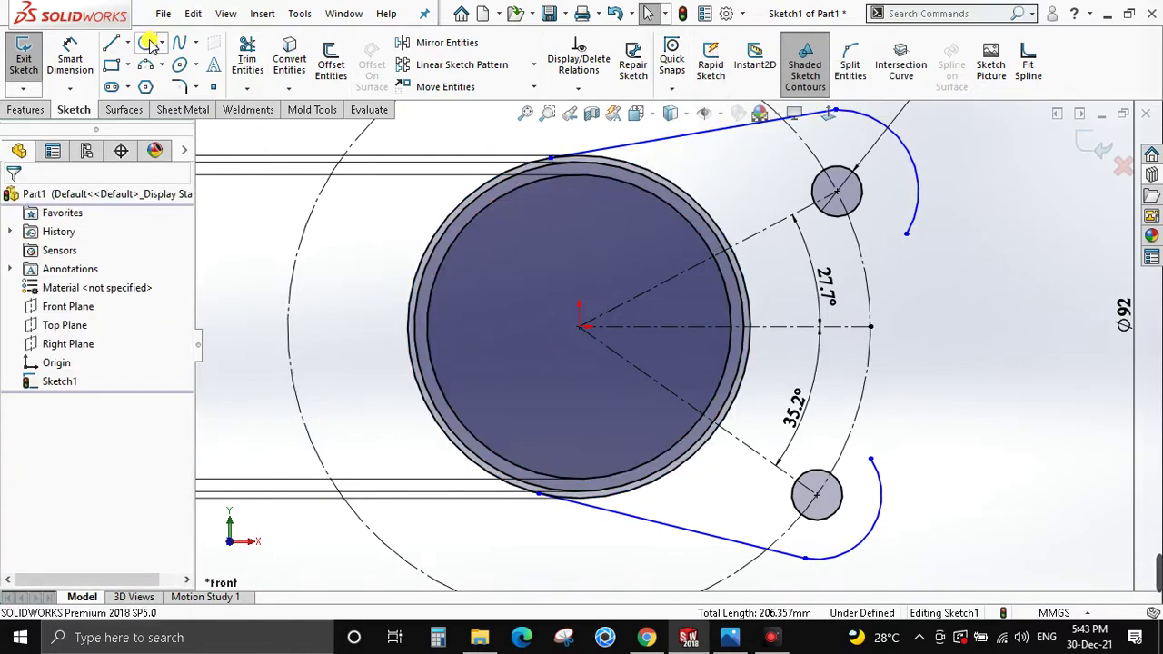
Draw a three-point arc between the upper and lower lug arc ends.
key(Return)
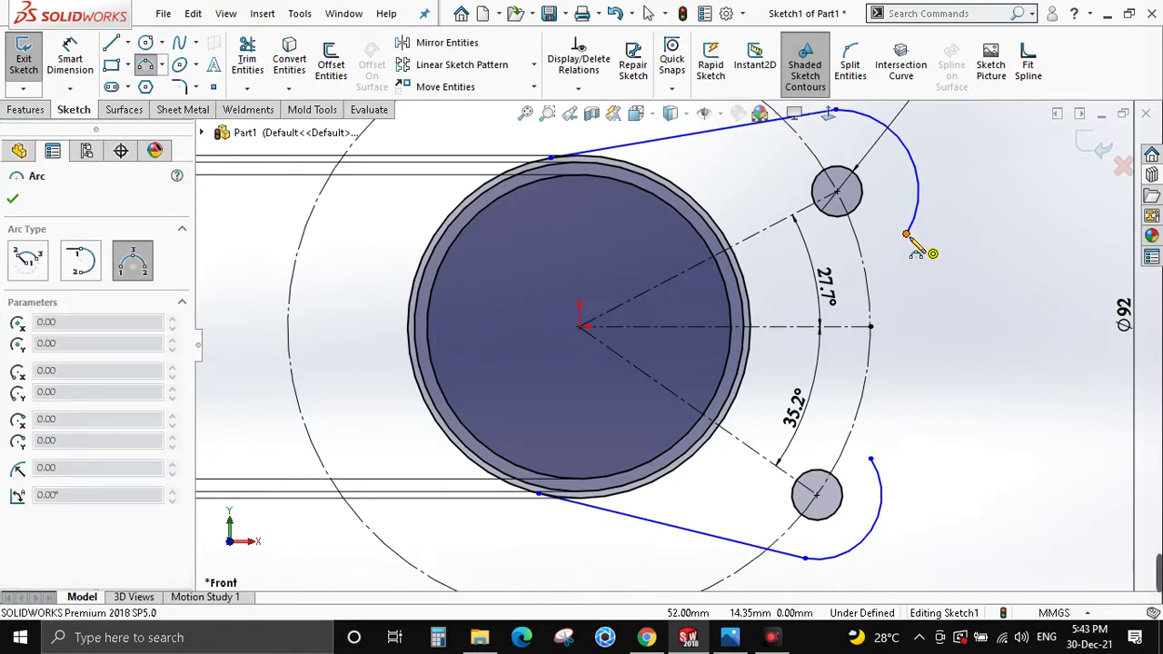
click(906, 234)
click(871, 459)
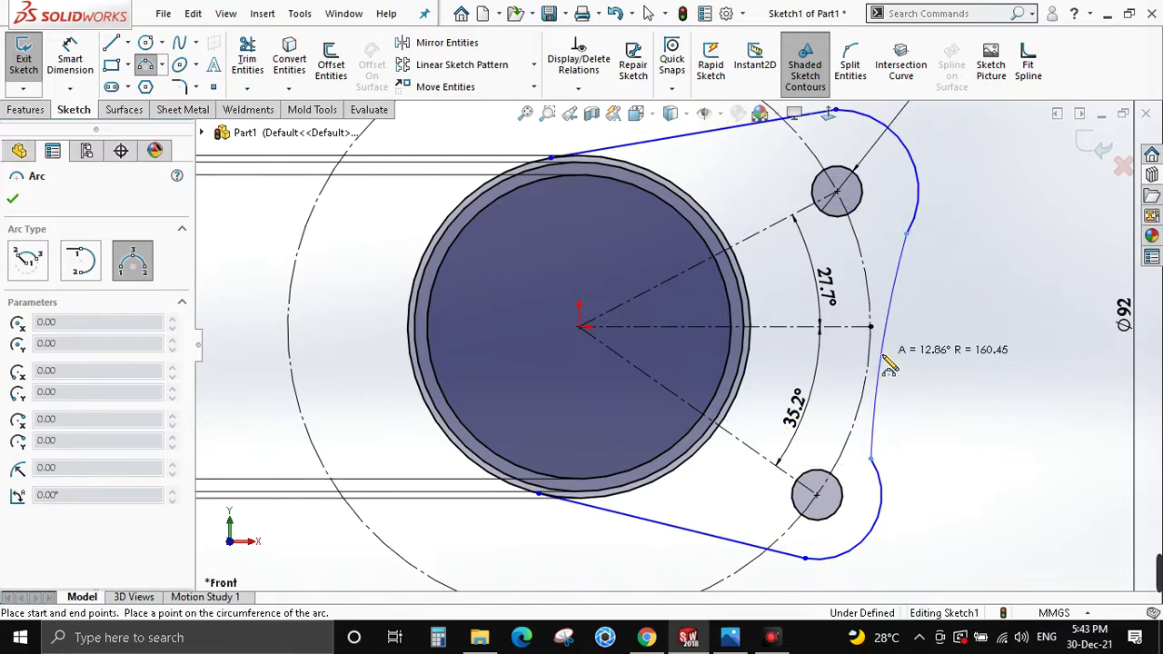
click(884, 359)
key(Escape)
Make the new arc tangent to the upper arc and set the two outer arcs equal.
click(868, 452)
ctrl+click(908, 273)
click(966, 274)
drag(954, 254, 912, 222)
click(1000, 136)
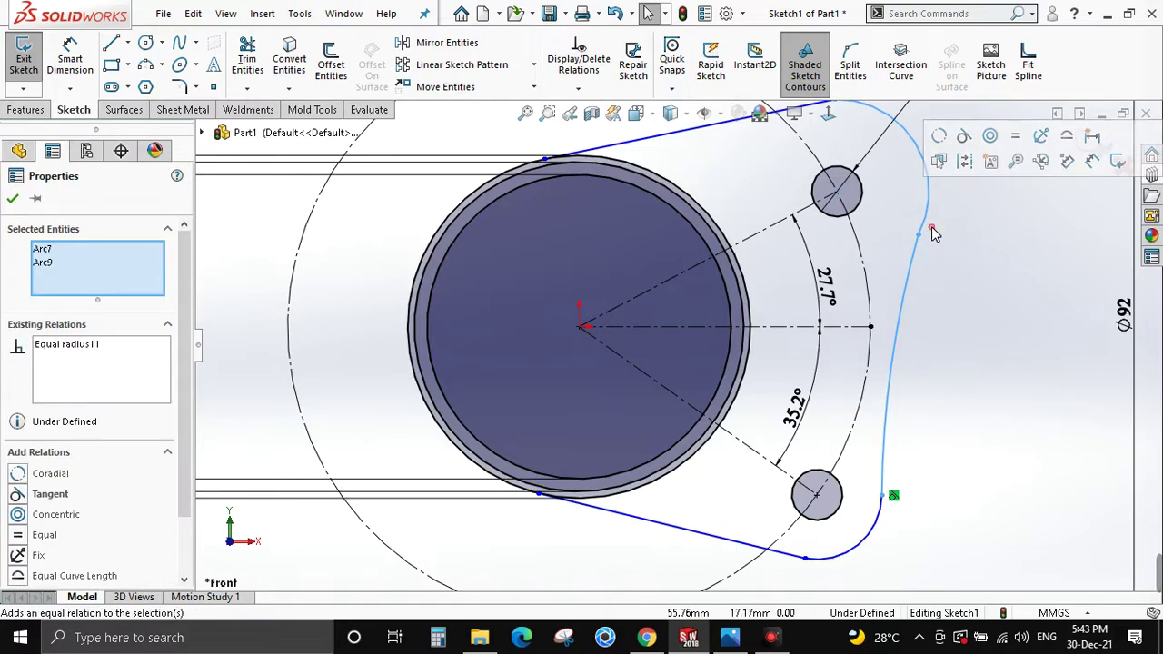
click(932, 205)
Set the upper and lower arcs equal in radius.
click(929, 206)
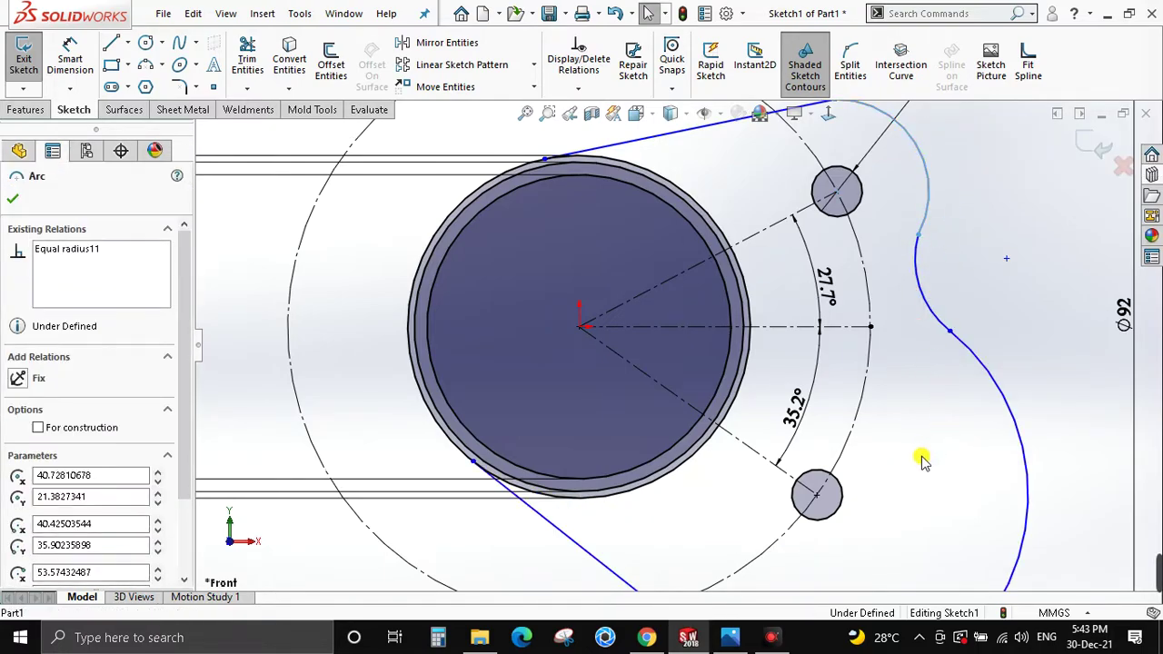
key(z)
ctrl+click(956, 389)
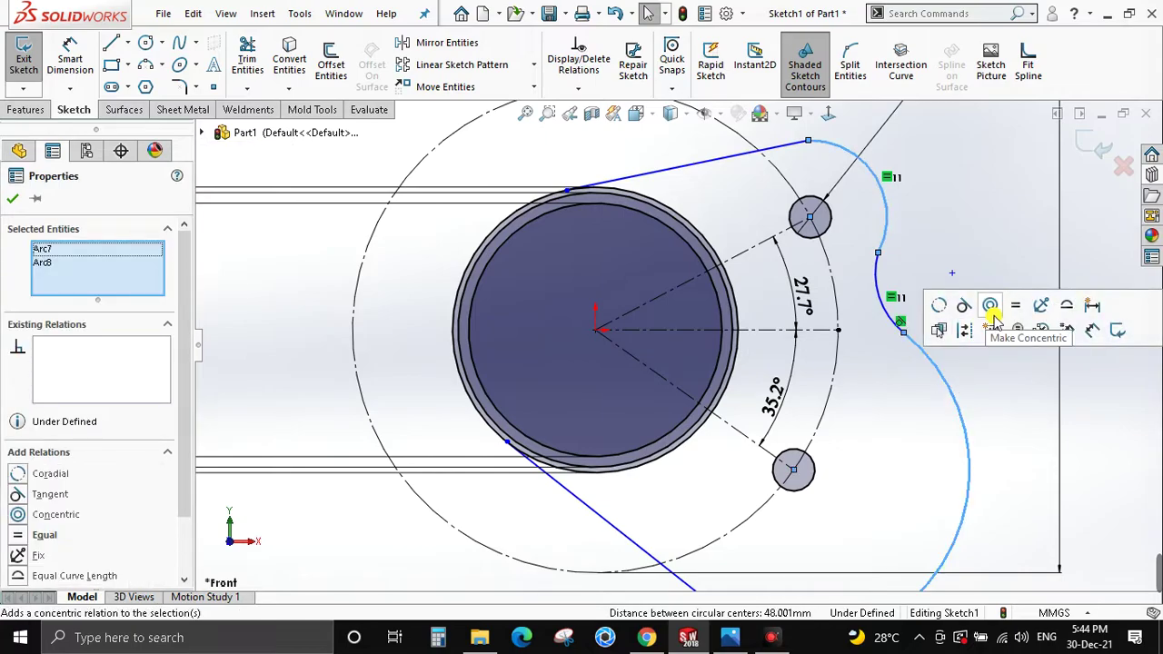
click(1013, 309)
click(906, 415)
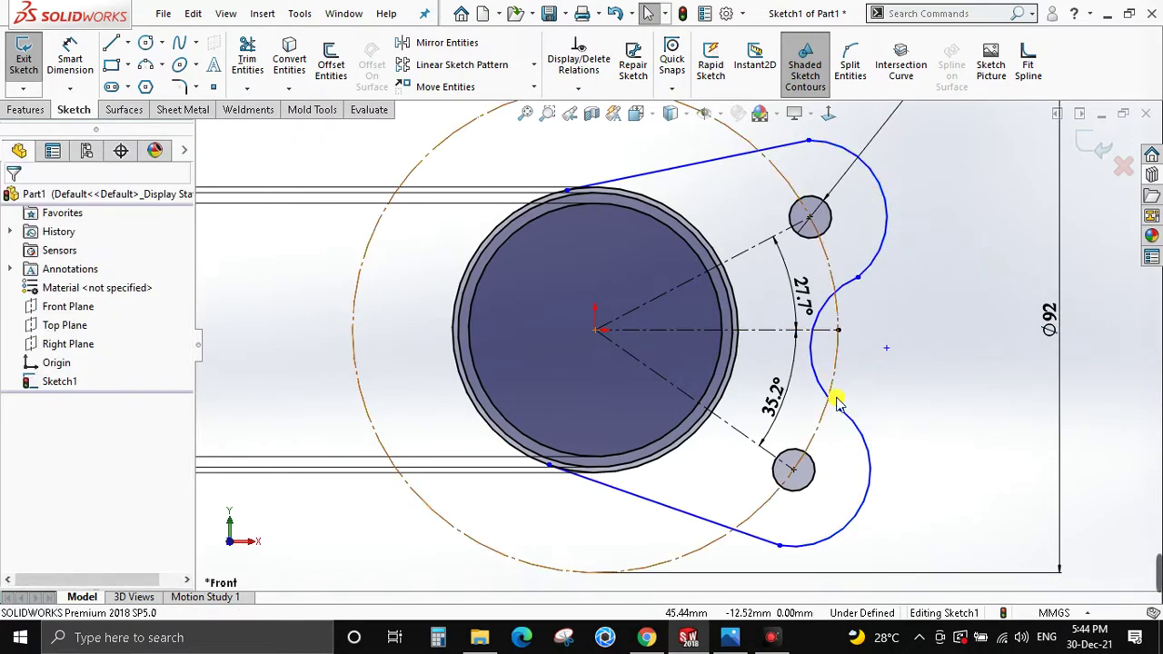
Move the arcs' junction point and make Arc7 and Arc9 join tangentially.
scroll(836, 400, down, 2)
mouse_move(825, 408)
mouse_down()
mouse_move(847, 407)
mouse_move(852, 438)
mouse_move(846, 400)
mouse_up()
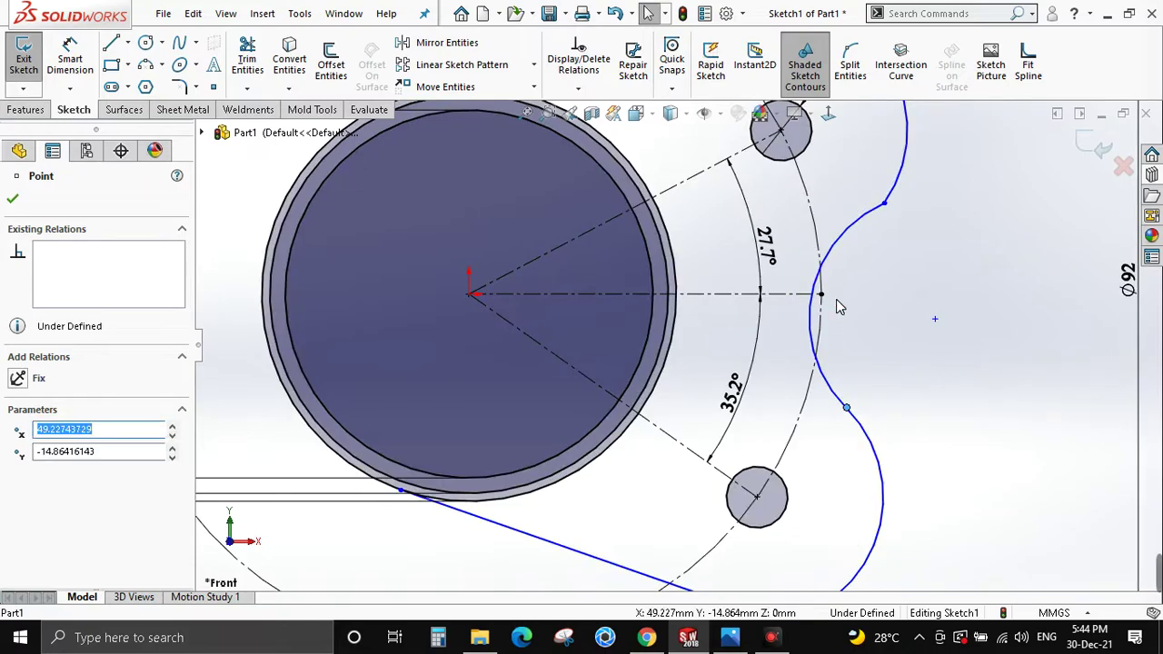
ctrl+click(909, 164)
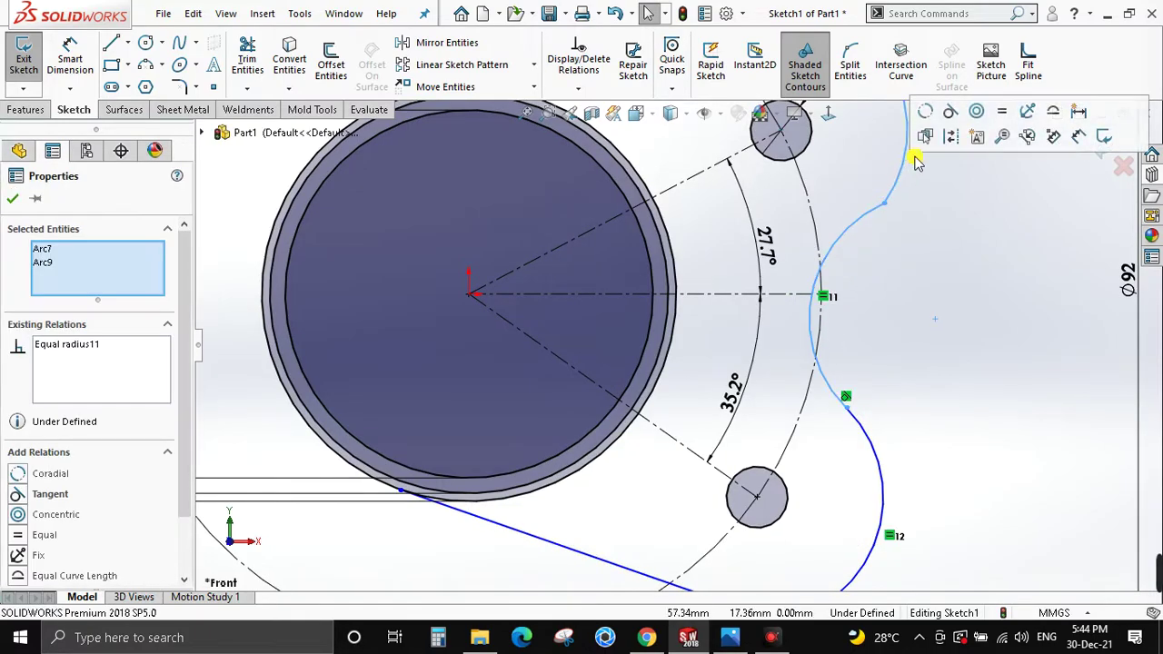
click(951, 111)
click(865, 291)
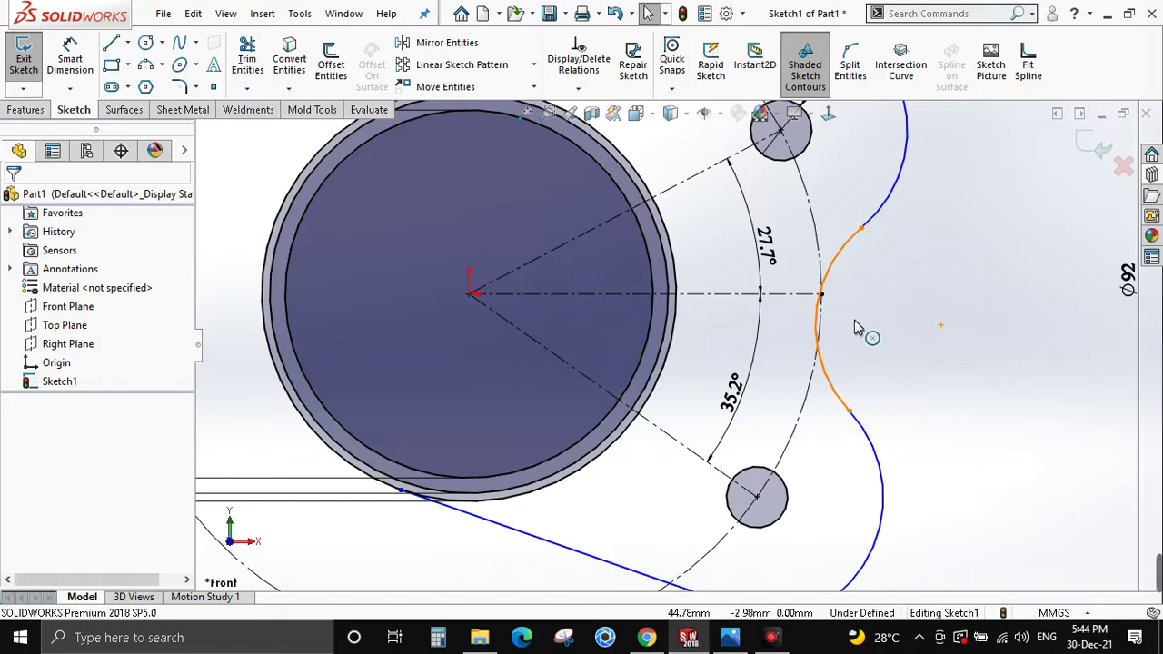
click(854, 322)
scroll(686, 348, up, 2)
key(d)
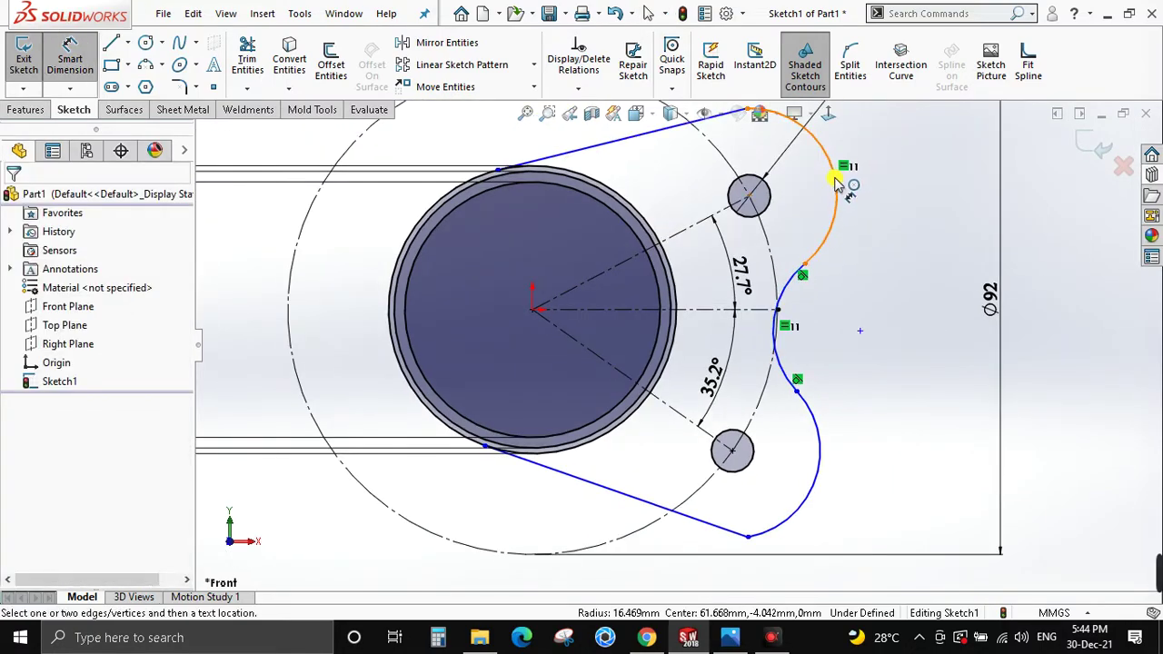
scroll(636, 273, up, 2)
scroll(706, 280, down, 2)
key(Escape)
Make the upper outline line tangent to the upper arc.
click(677, 265)
ctrl+click(718, 265)
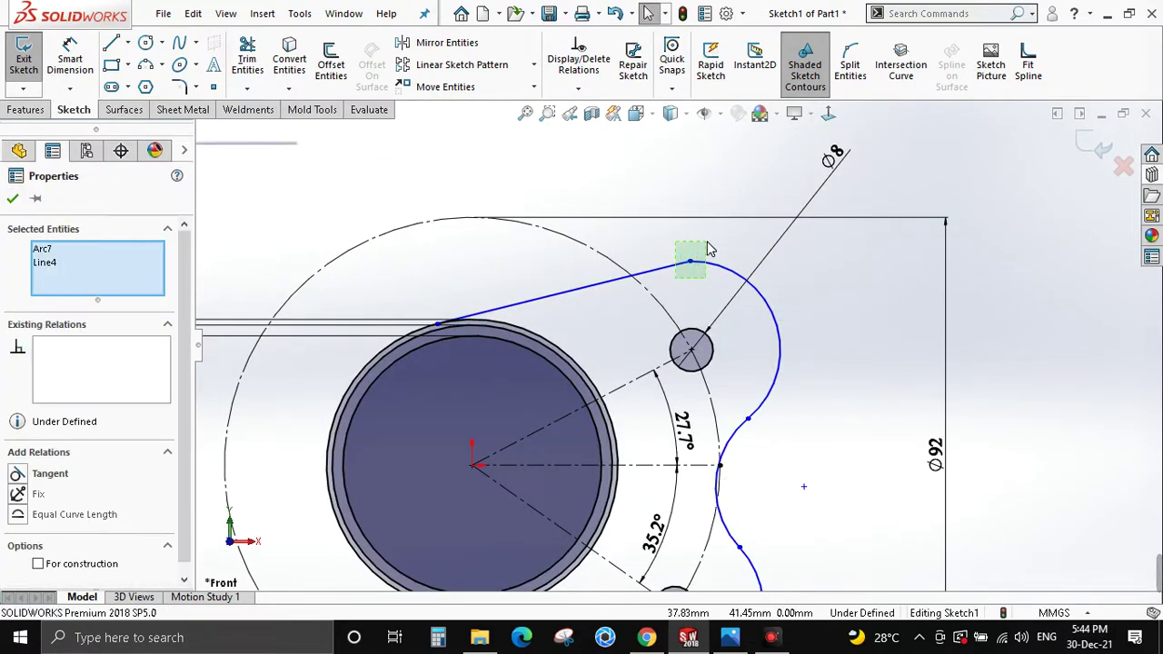
click(727, 174)
scroll(715, 447, up, 2)
key(Escape)
scroll(681, 495, down, 1)
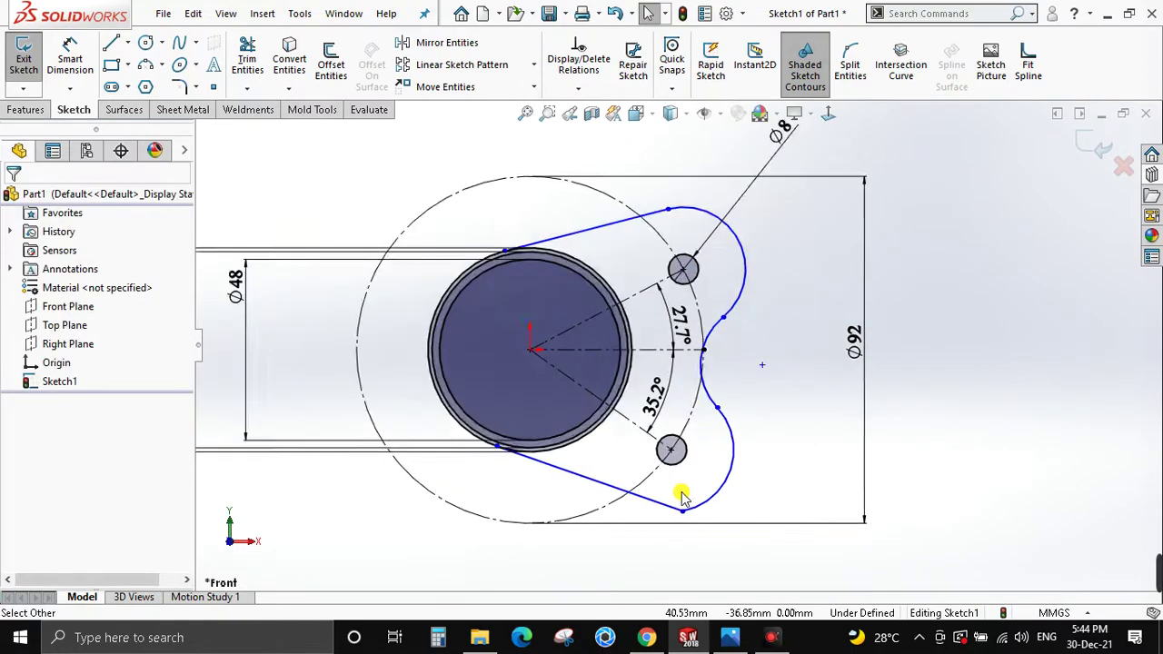
scroll(682, 495, down, 2)
Make the lower outline line tangent to the lower arc, then pick the upper arc for dimensioning.
click(673, 497)
ctrl+click(683, 500)
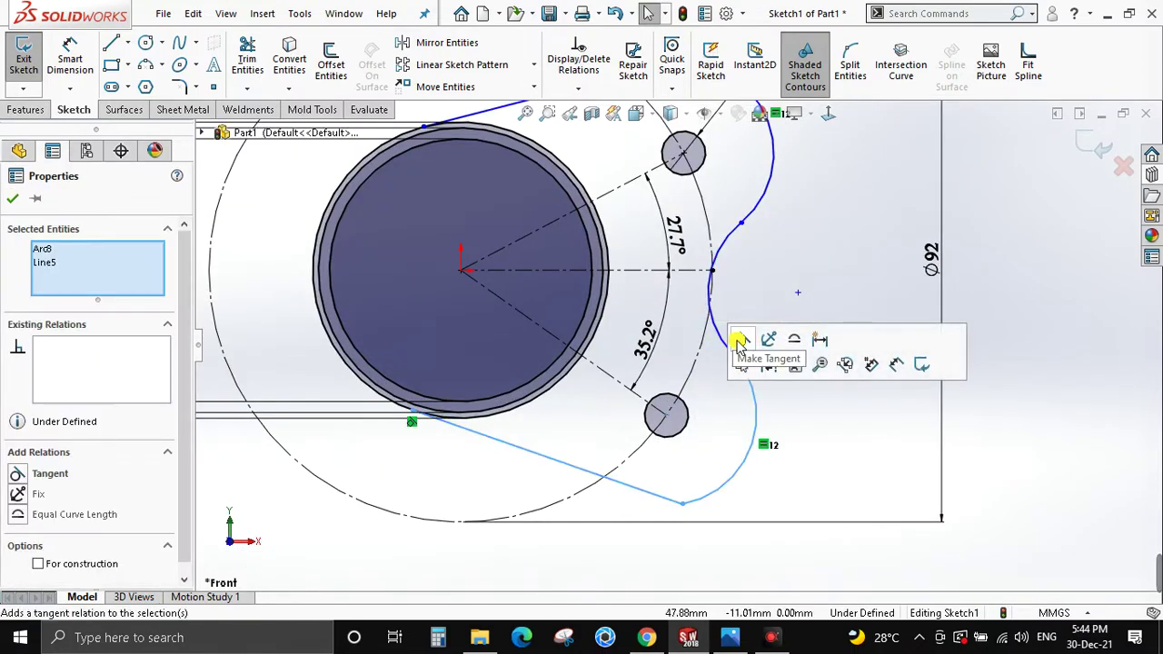
click(740, 338)
key(Escape)
scroll(690, 273, up, 2)
scroll(740, 228, down, 1)
key(d)
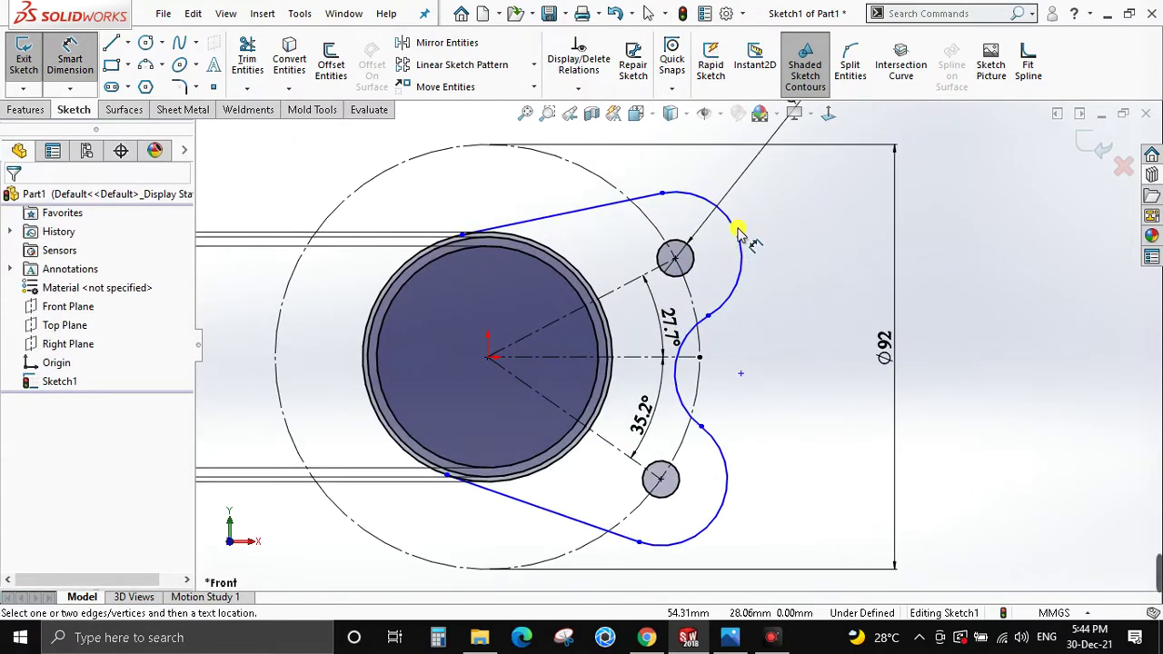
click(739, 236)
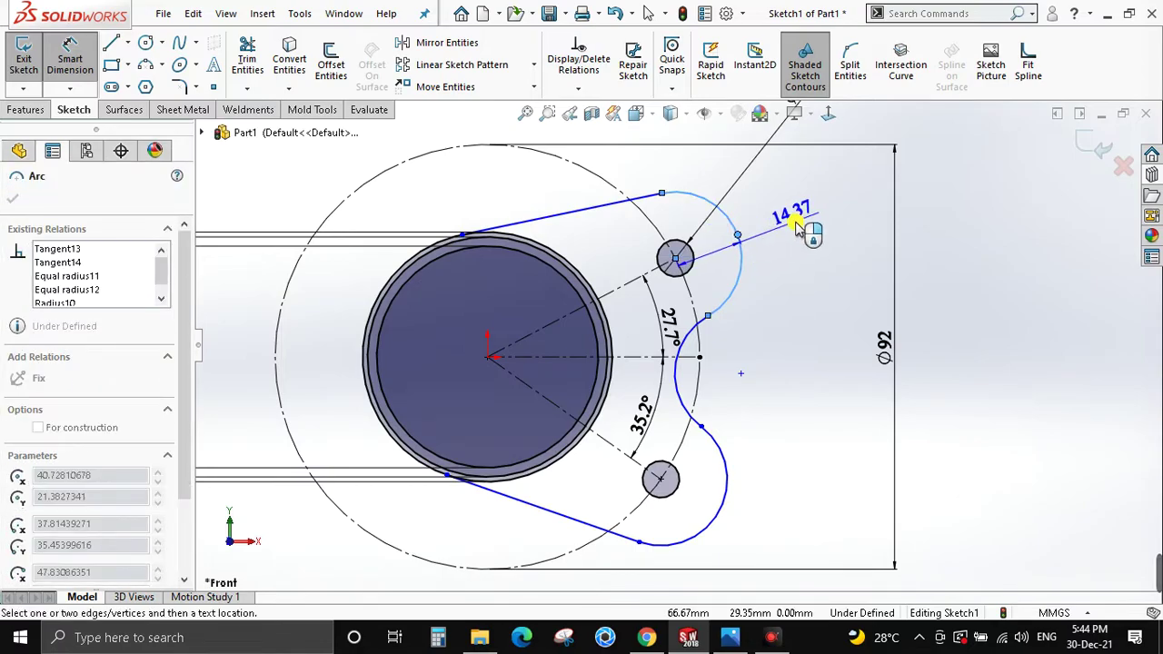
Place the R14.37 radius dimension on the upper arc and dismiss the invalid-geometry warning.
click(809, 229)
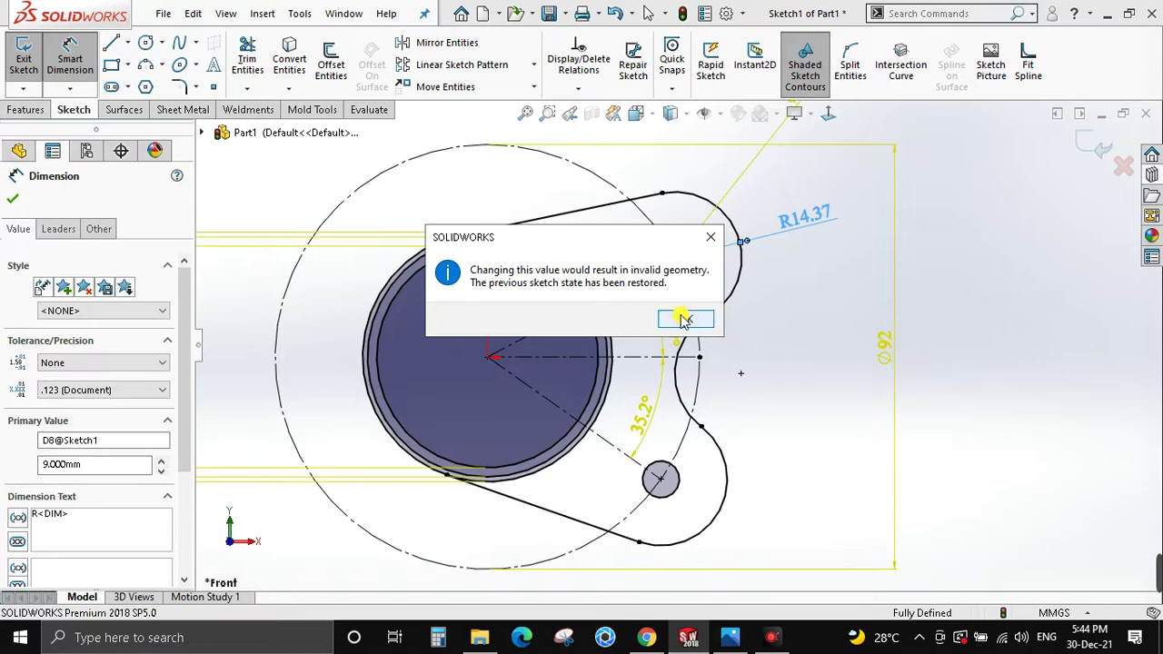
click(683, 319)
click(680, 389)
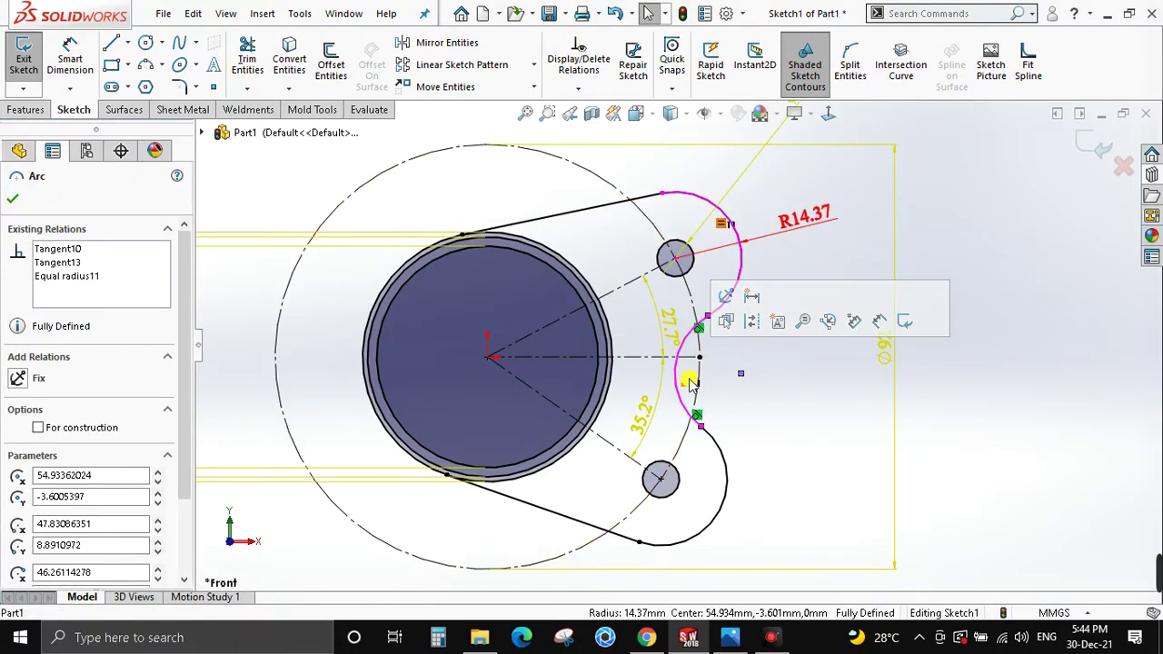
key(Escape)
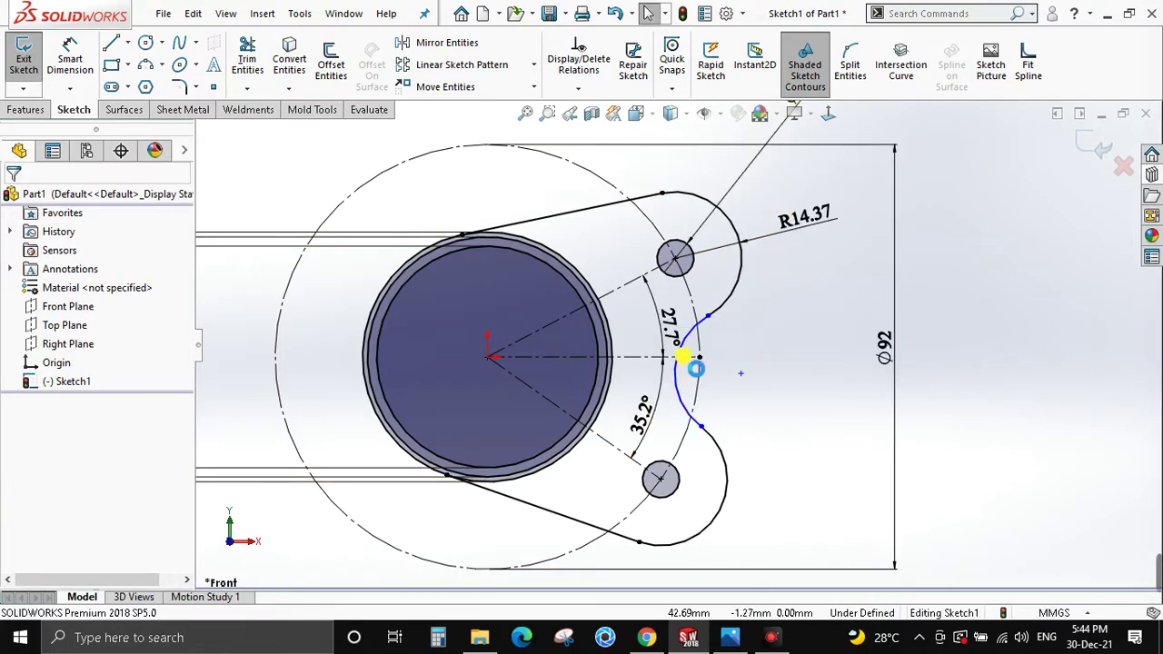
Stretch the middle arc's lower end downward, then view the reference drawing in Photos.
click(727, 372)
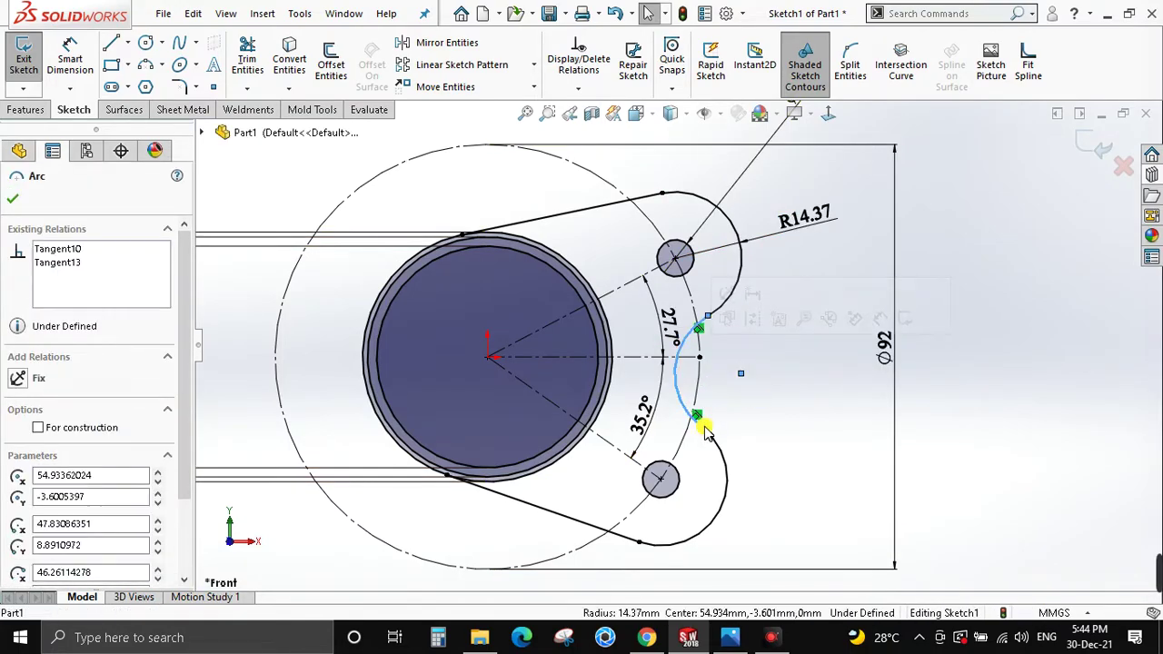
mouse_move(701, 424)
mouse_down()
mouse_move(731, 491)
mouse_move(727, 455)
mouse_up()
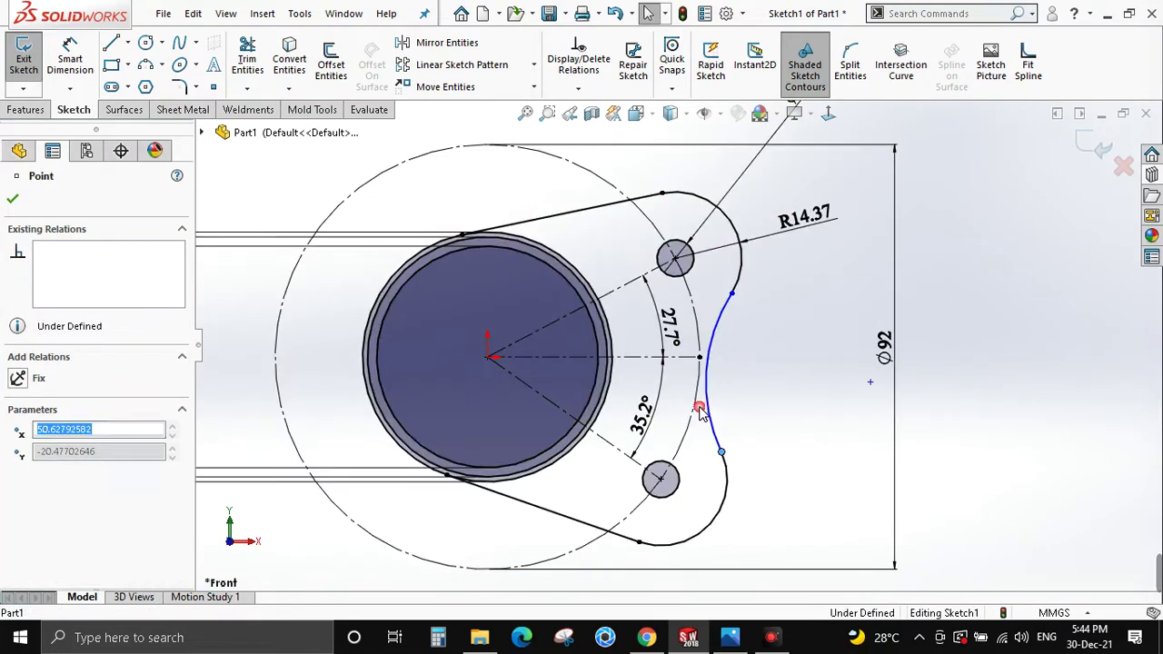
scroll(685, 255, up, 5)
scroll(514, 265, down, 3)
key(alt+Tab)
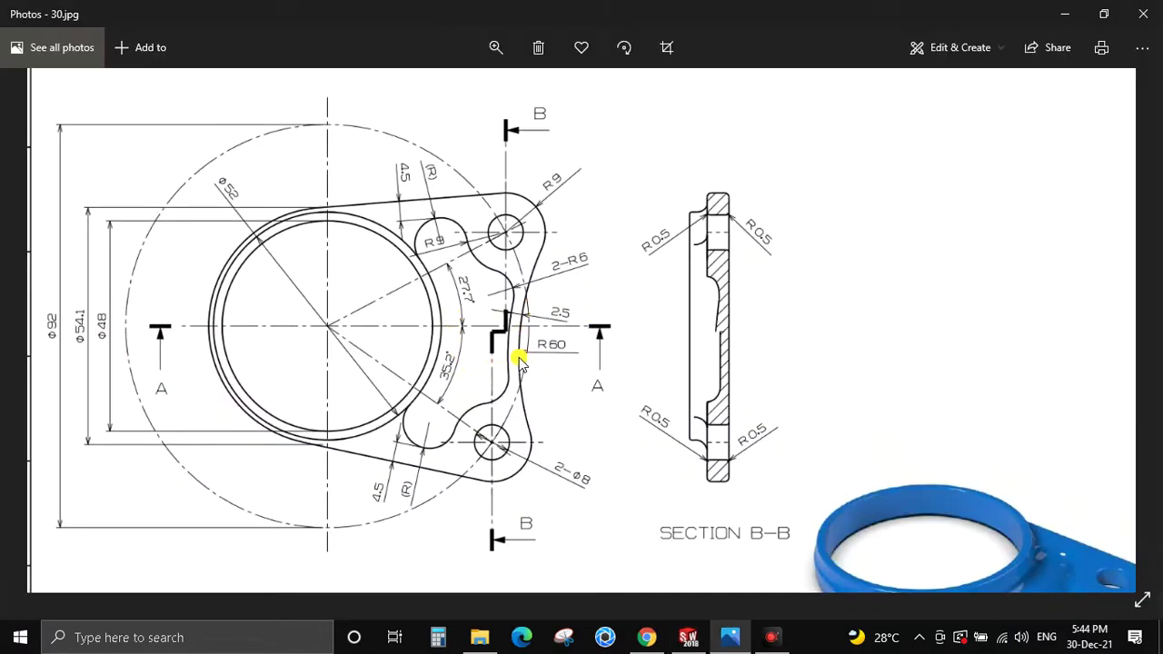
Dimension the right-edge concave blend arc at R60, fully defining Sketch1.
key(alt+Tab)
key(d)
click(798, 408)
click(834, 432)
key(Return)
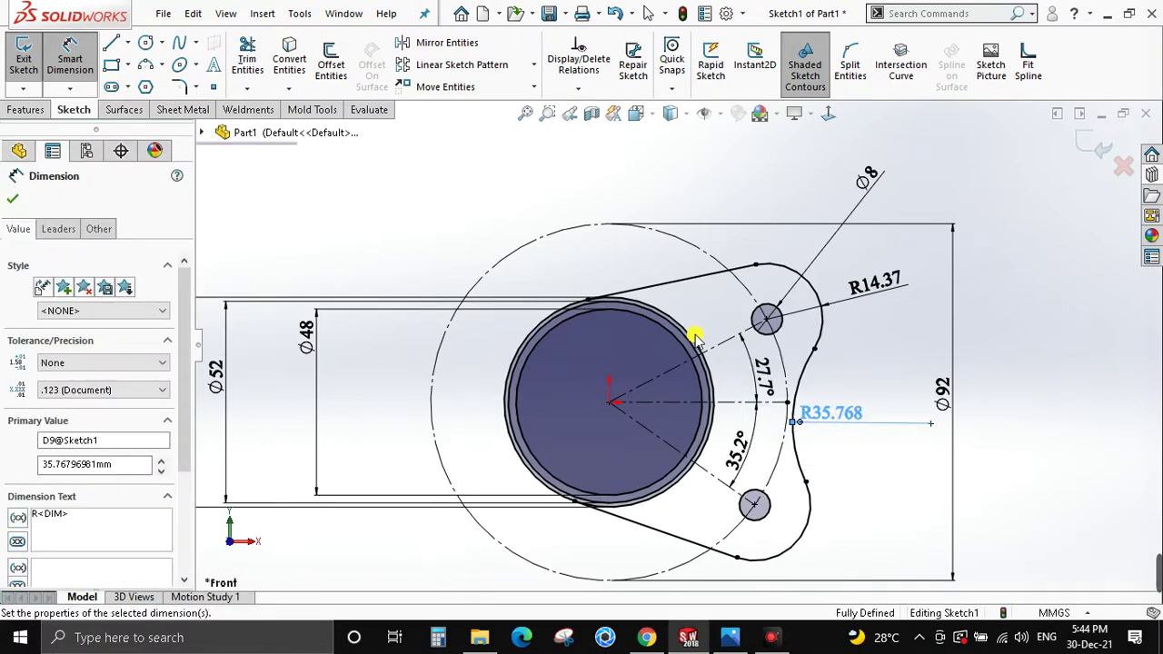
key(Escape)
scroll(688, 306, down, 2)
key(alt+Tab)
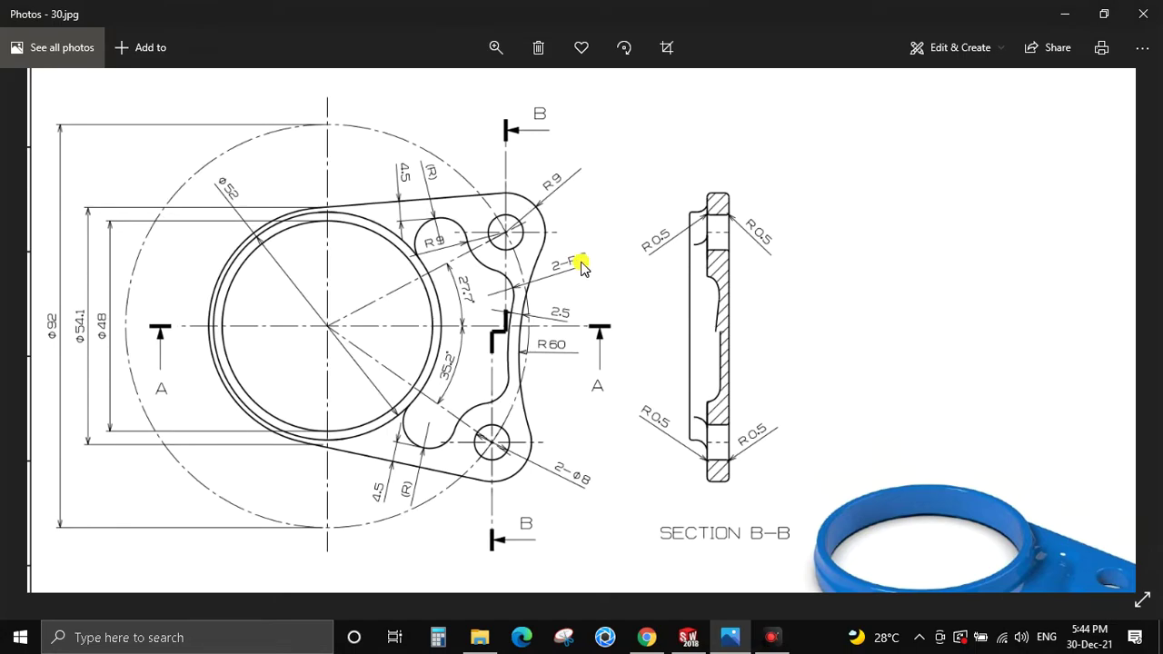
key(alt+Tab)
Power-trim the outer circle's upper-right and lower arcs inside the plate.
key(t)
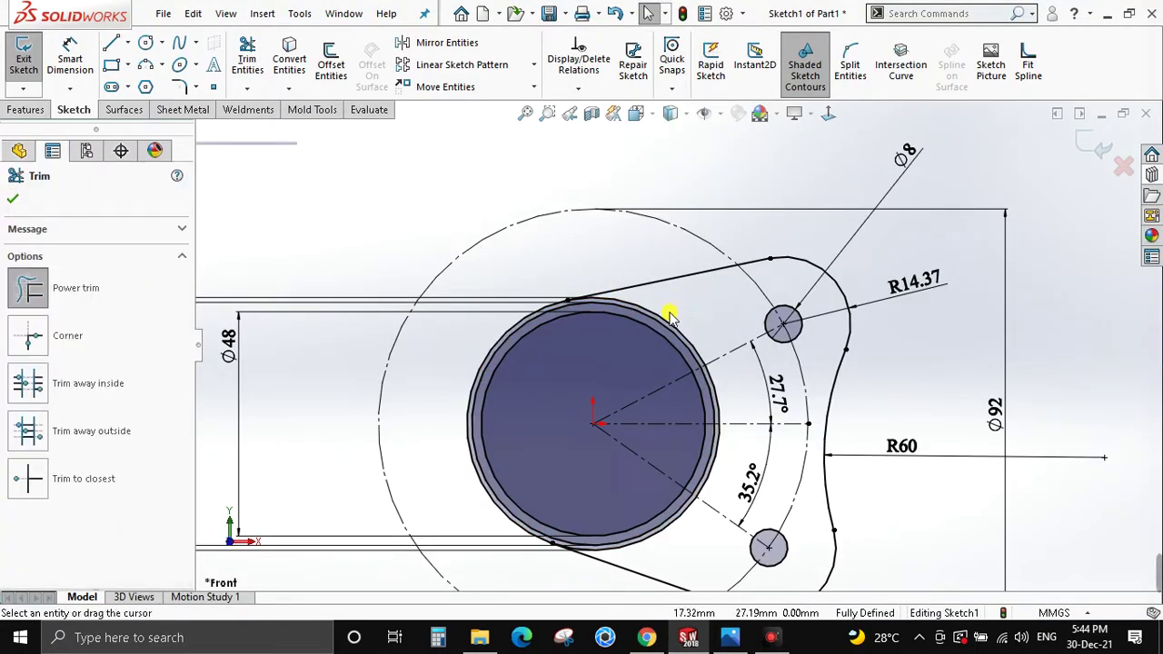
scroll(669, 315, down, 2)
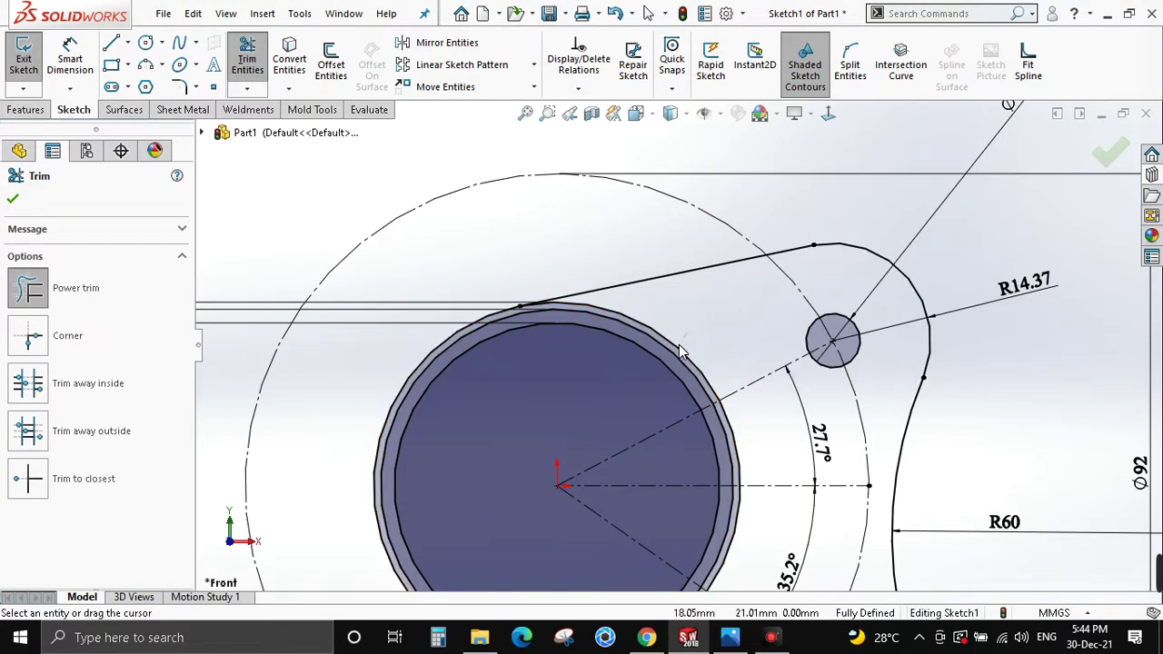
drag(681, 350, 692, 362)
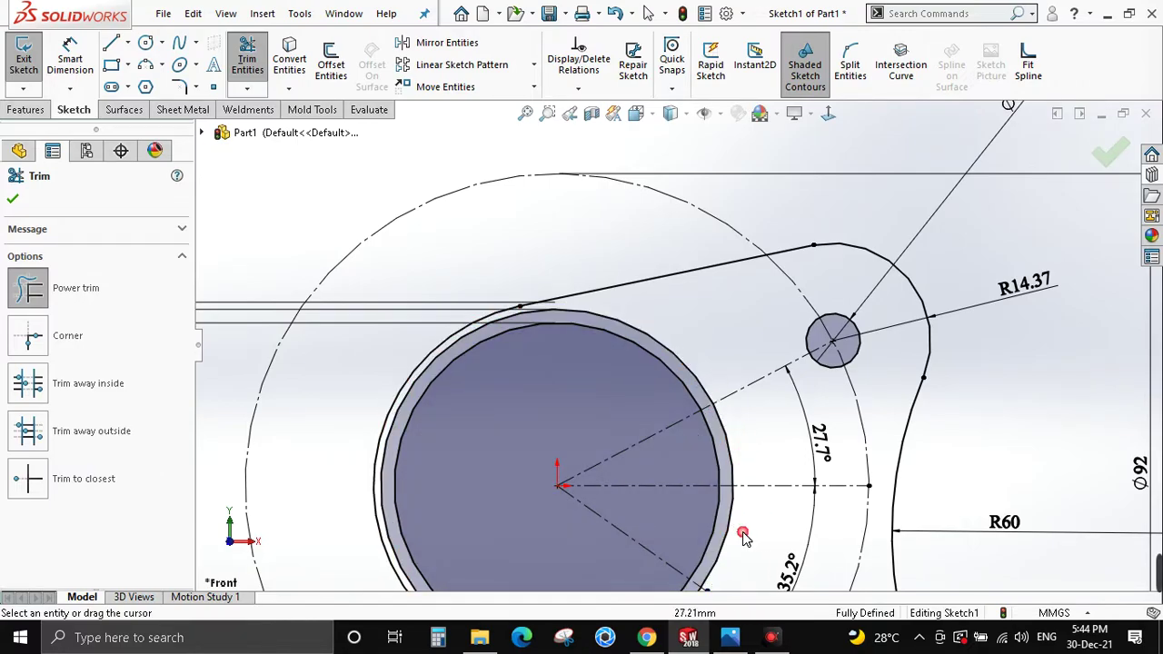
scroll(743, 536, up, 2)
scroll(688, 537, down, 3)
drag(650, 496, 649, 488)
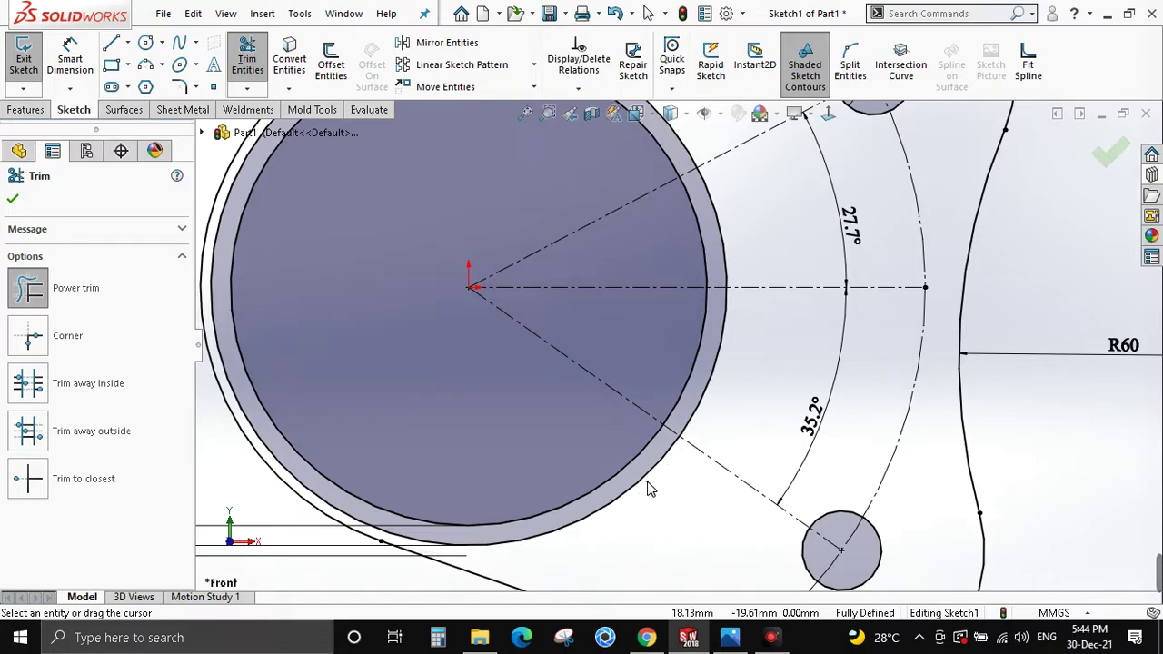
key(Escape)
key(f)
Check the flange drawing's R9 and 2-R6 callouts in Photos against the sketch.
key(alt+Tab)
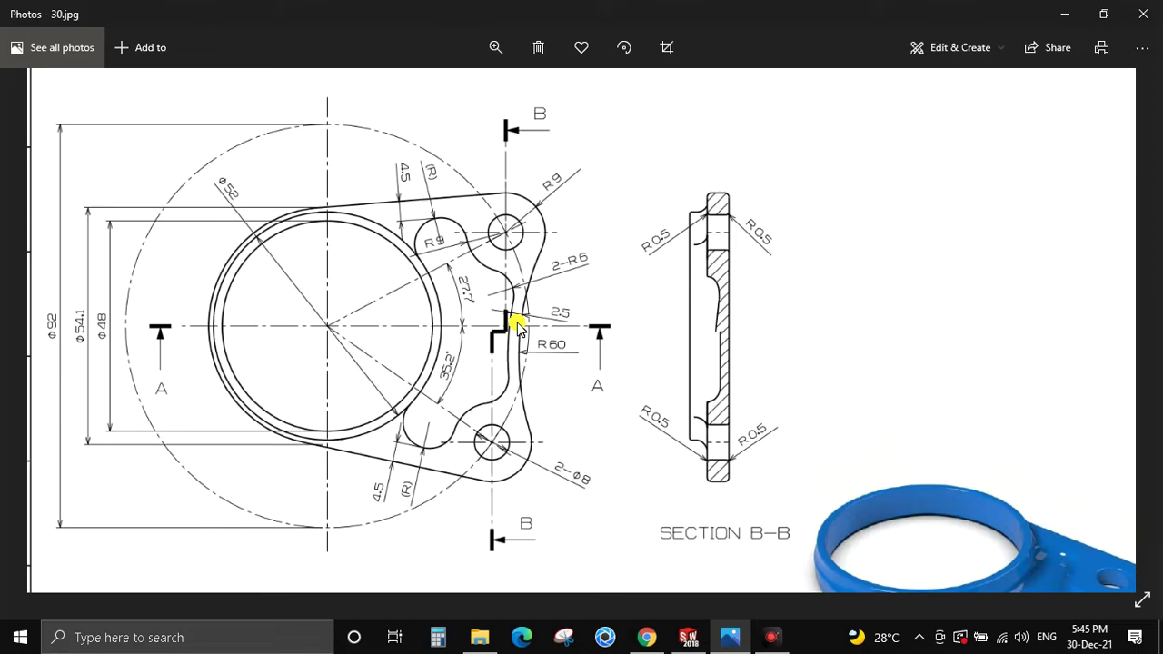
key(alt+Tab)
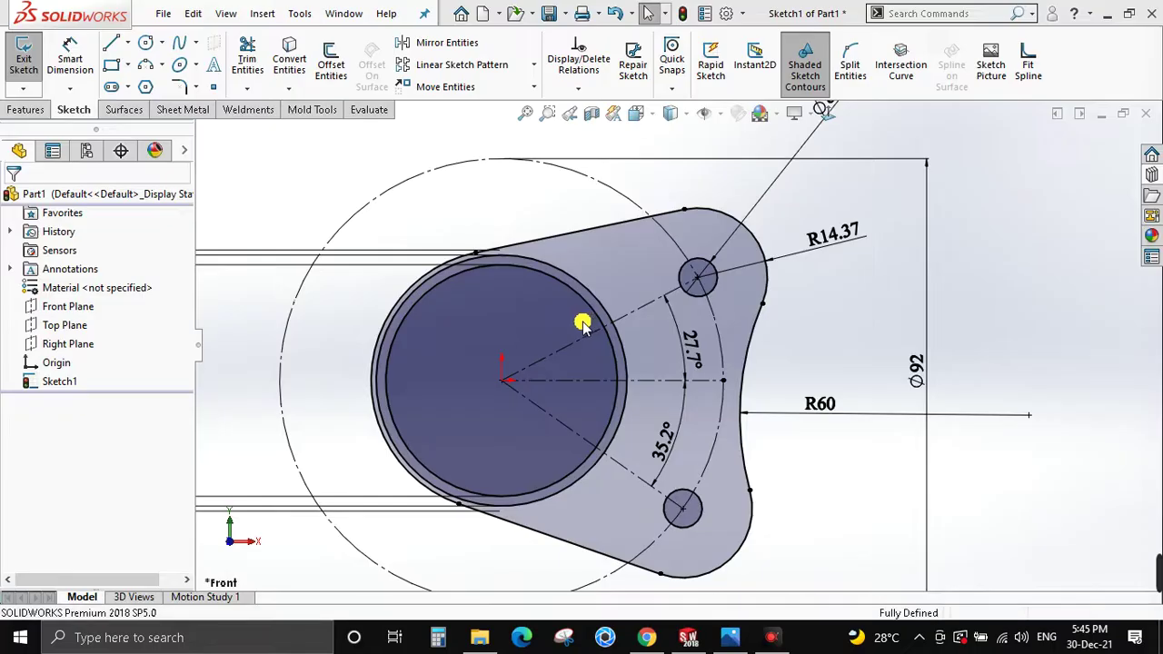
scroll(649, 354, up, 3)
scroll(752, 325, down, 5)
key(alt+Tab)
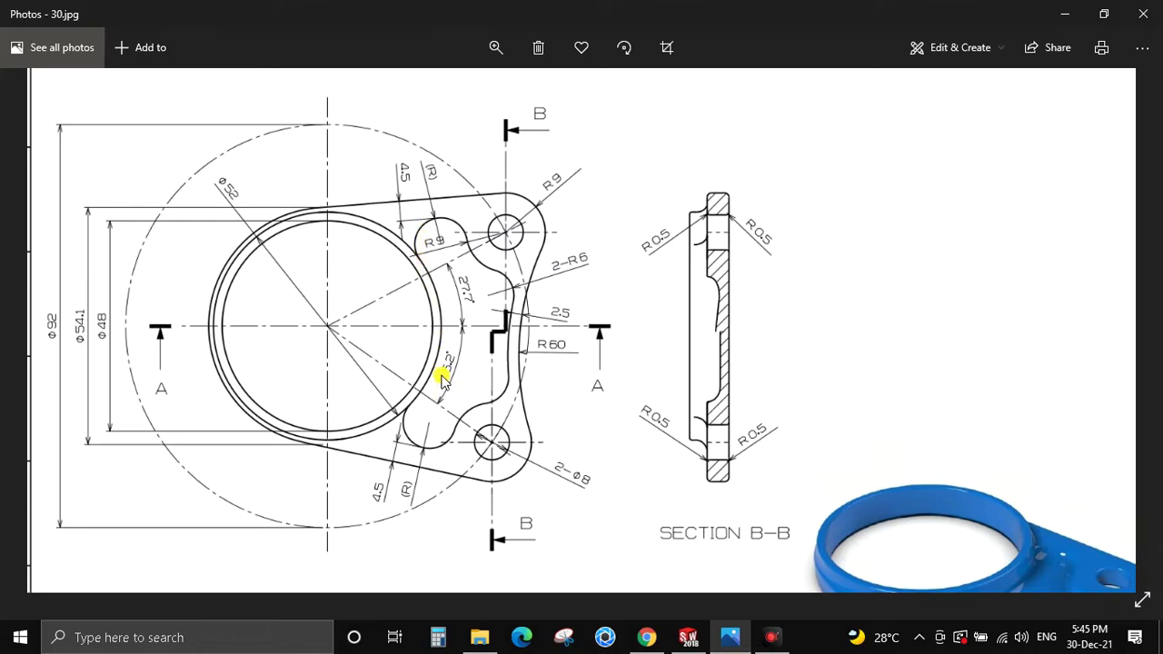
key(alt+Tab)
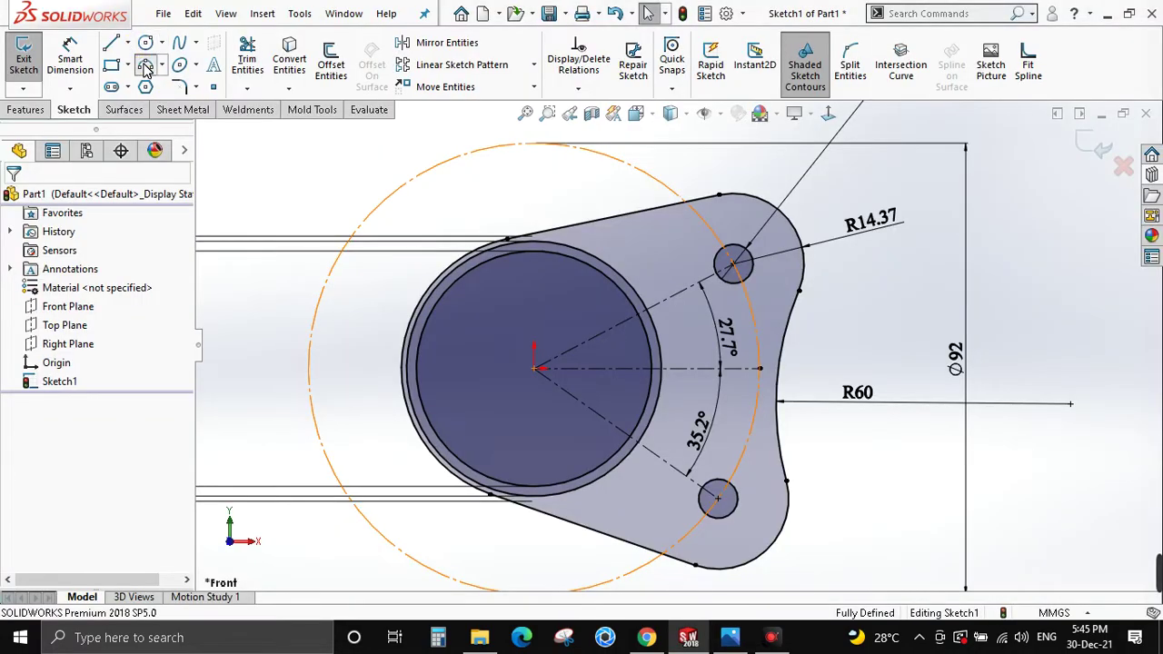
Draw a three-point arc next to the upper bolt hole.
click(146, 65)
click(638, 293)
click(682, 260)
click(645, 246)
key(Escape)
scroll(714, 273, down, 2)
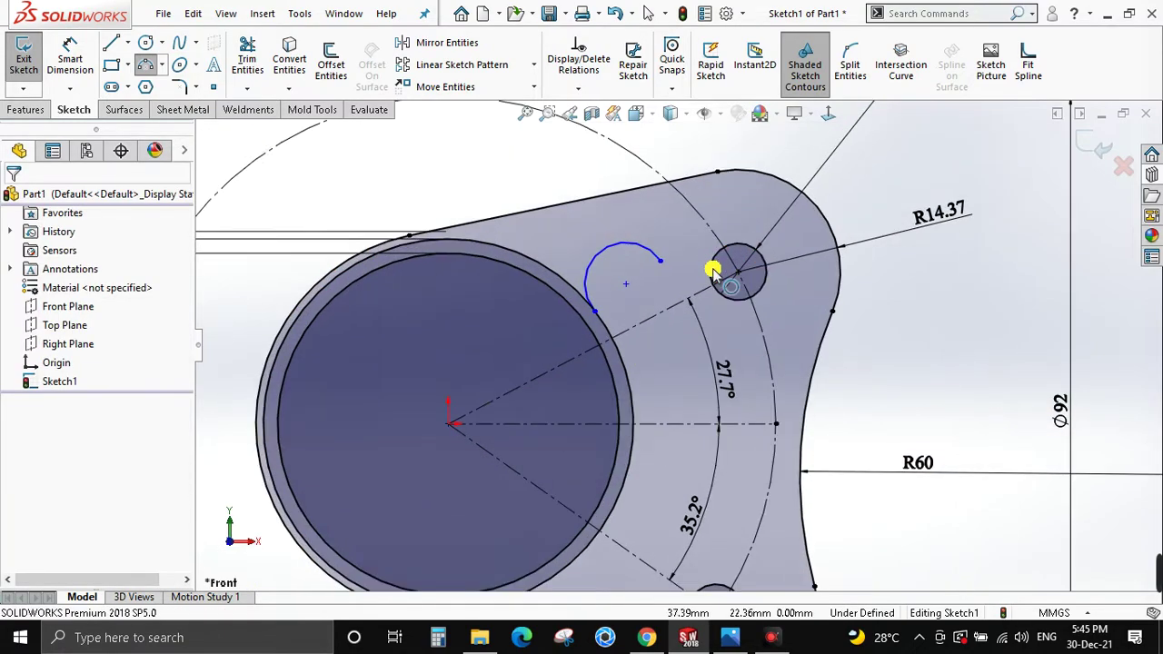
key(alt+Tab)
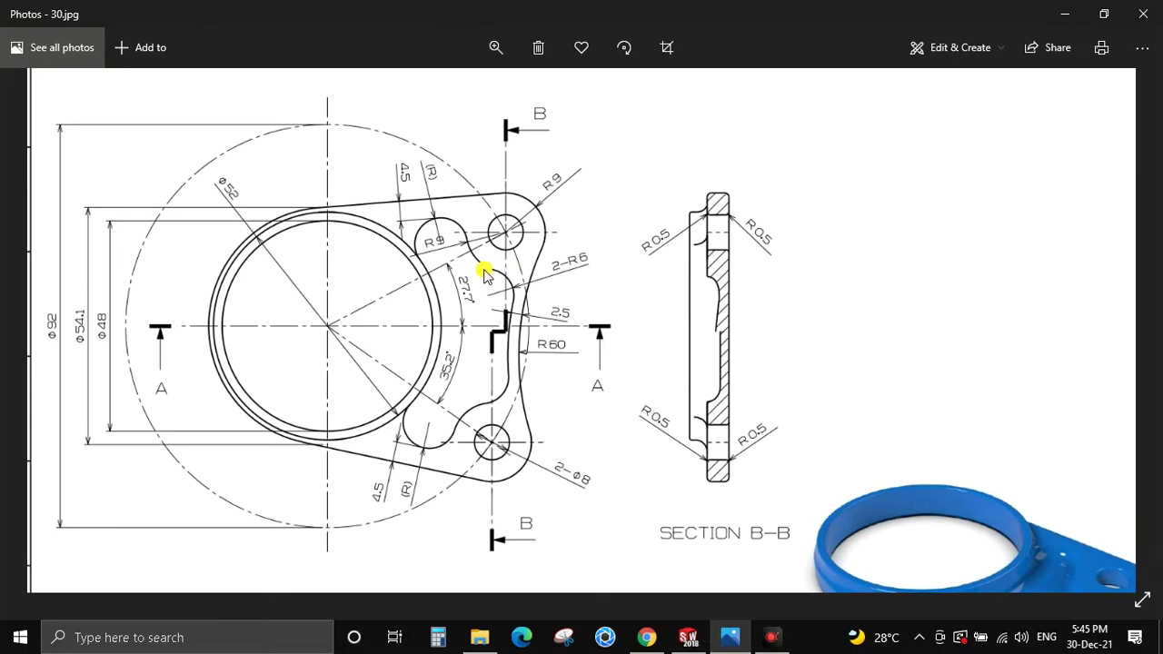
key(alt+Tab)
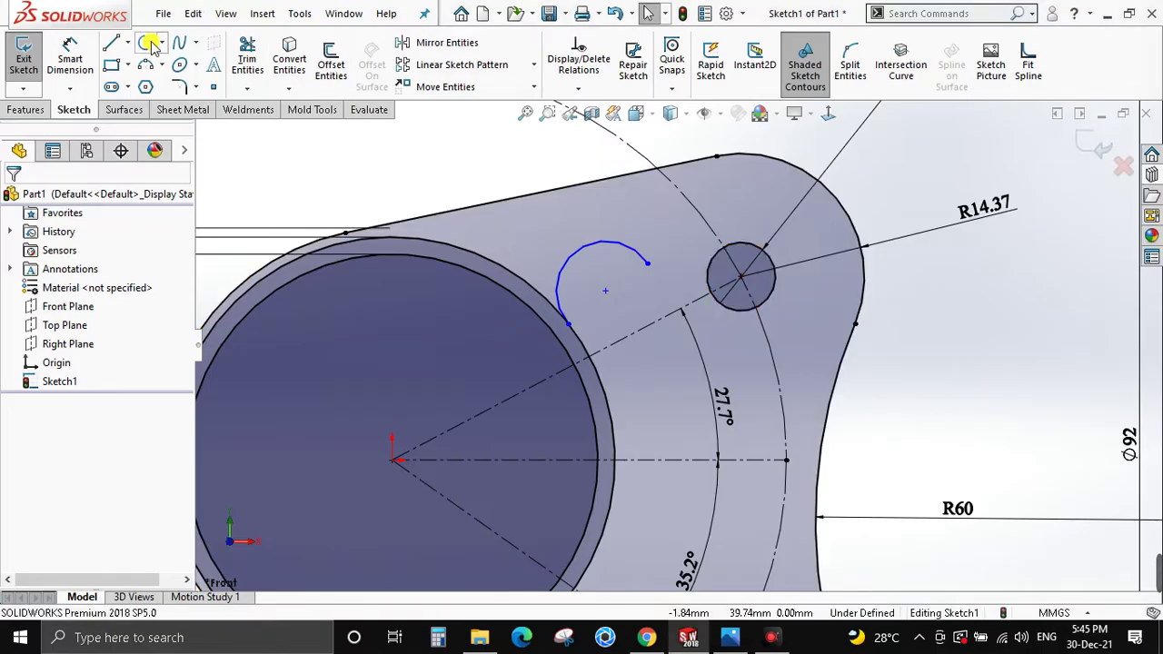
Chain a second arc and a small third arc from the first arc's end.
right_drag(761, 375, 662, 280)
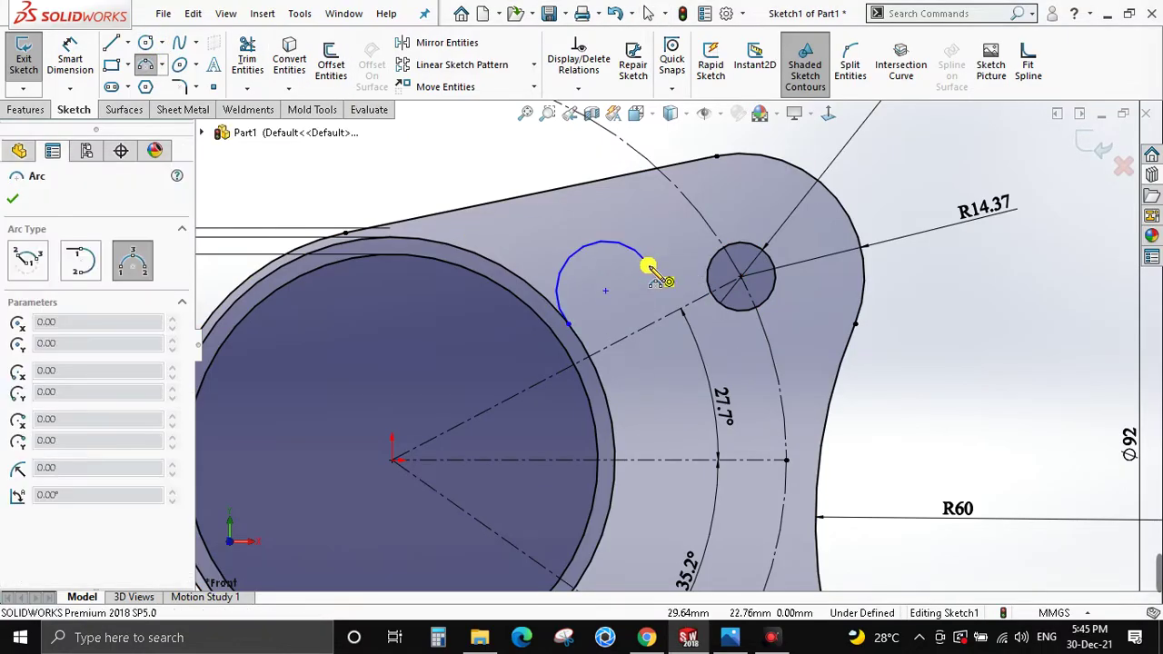
click(647, 263)
click(714, 346)
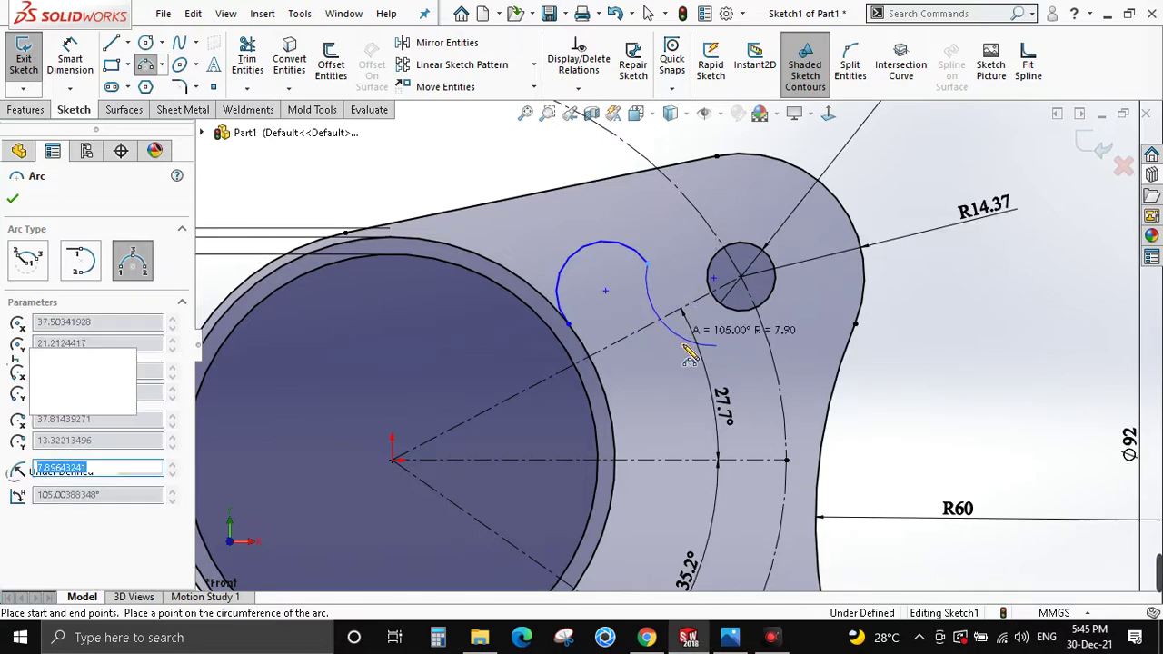
click(696, 334)
click(761, 399)
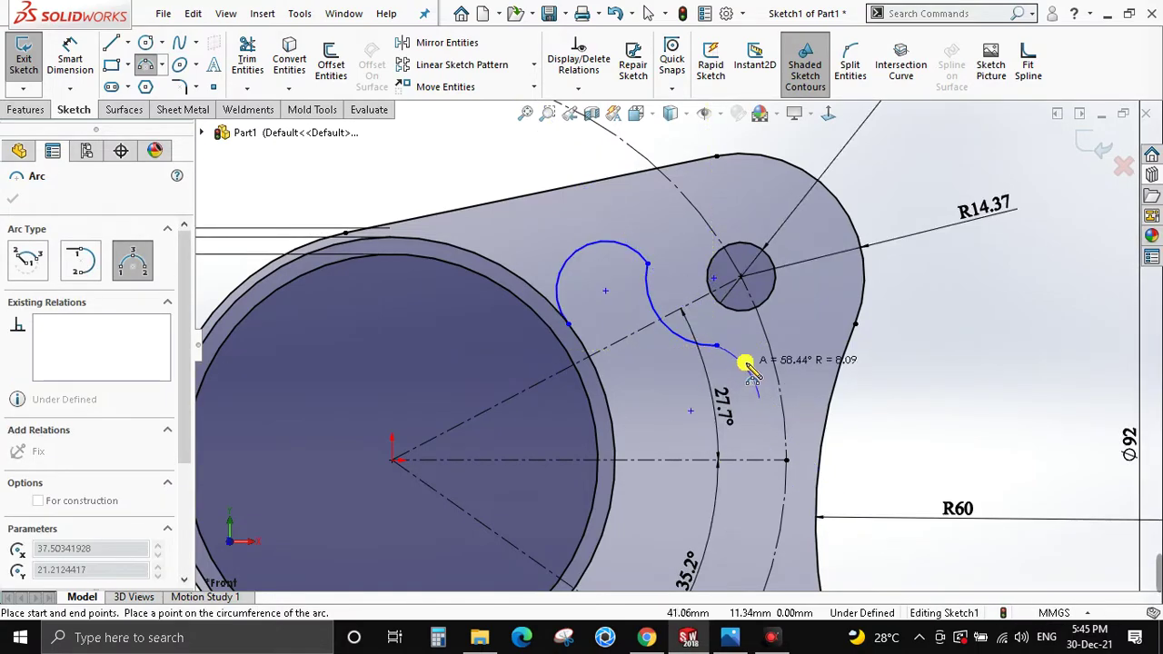
click(748, 365)
scroll(750, 454, up, 1)
scroll(732, 427, up, 2)
key(alt+Tab)
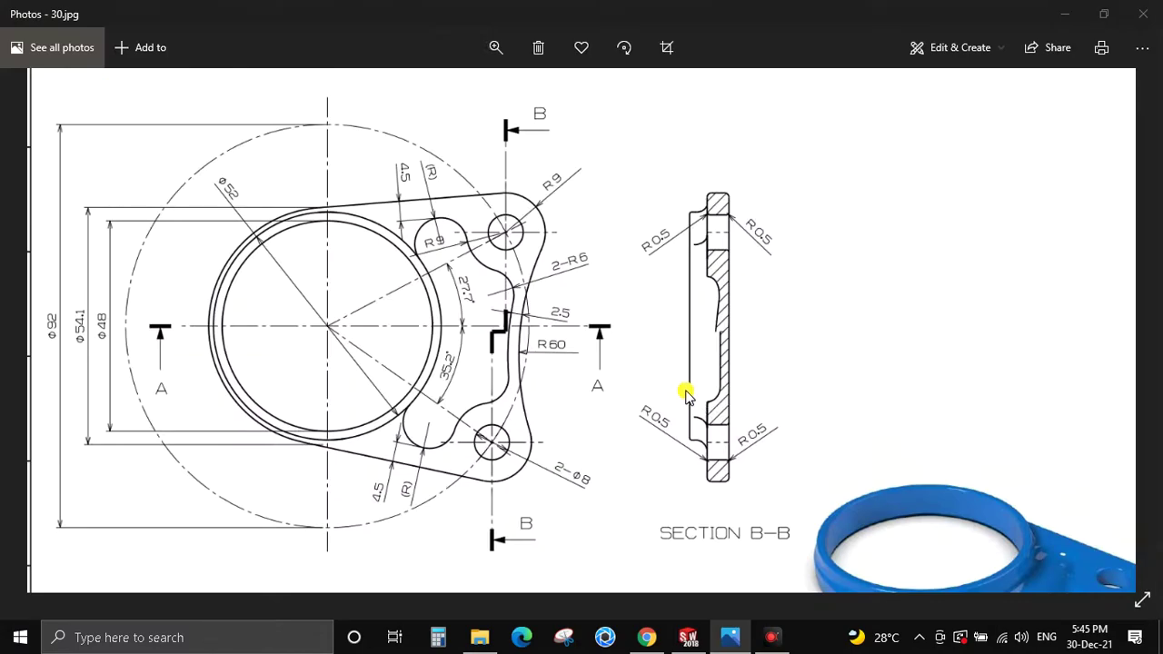
key(alt+Tab)
key(Escape)
click(753, 347)
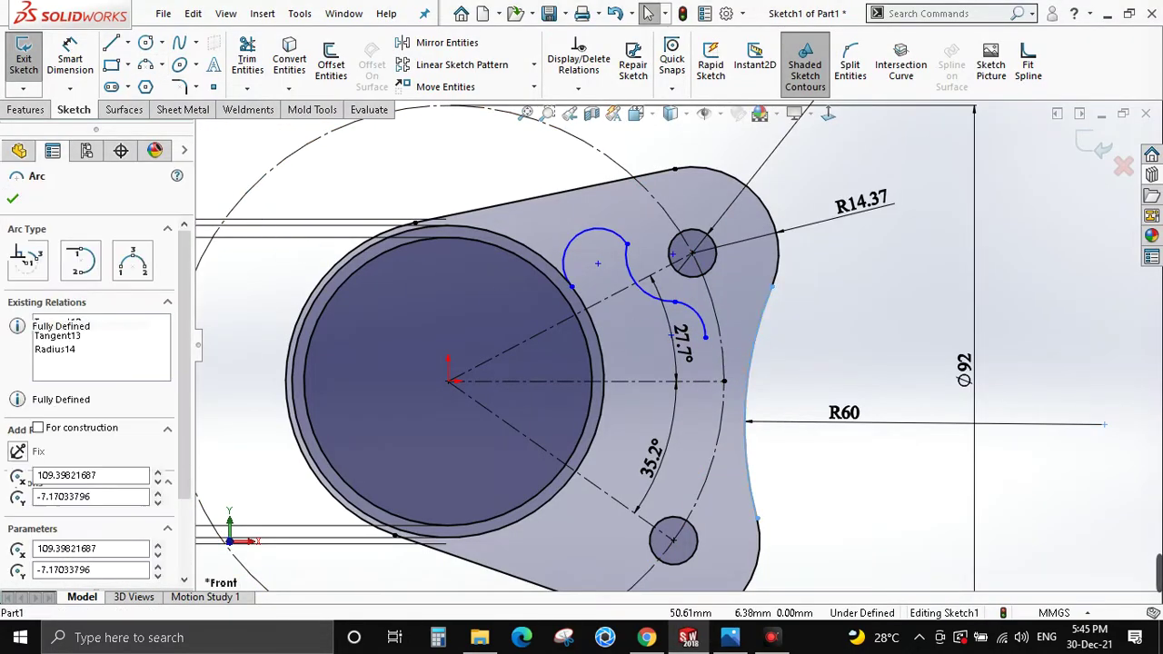
Offset the single R60 arc 2.5 mm inward.
click(332, 68)
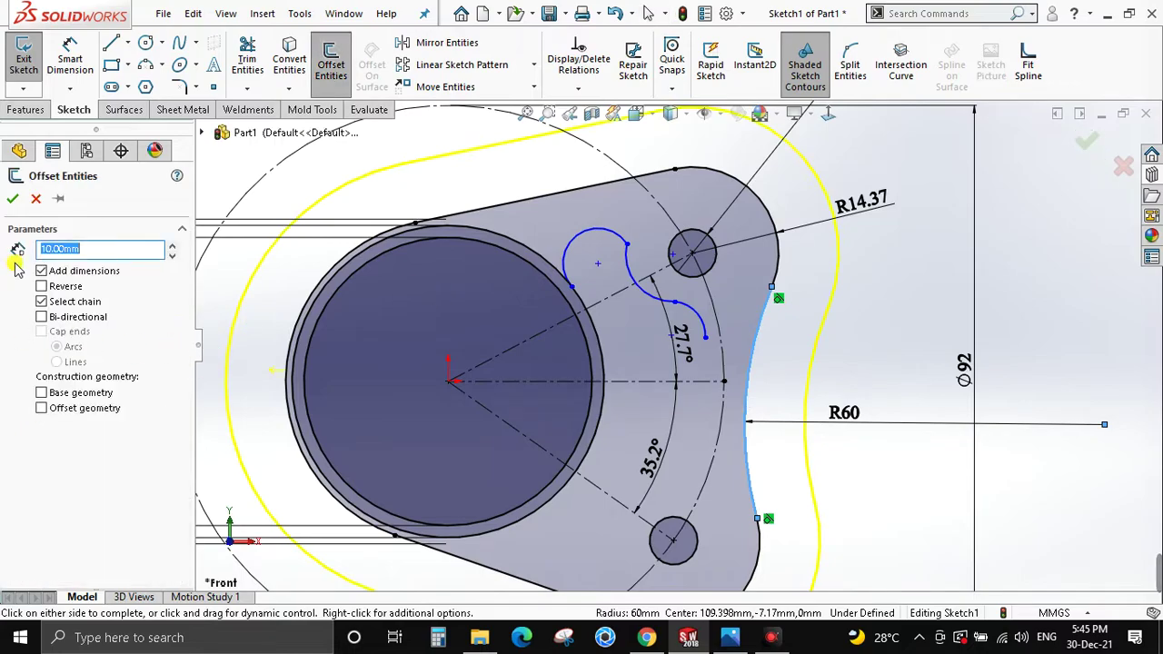
click(41, 286)
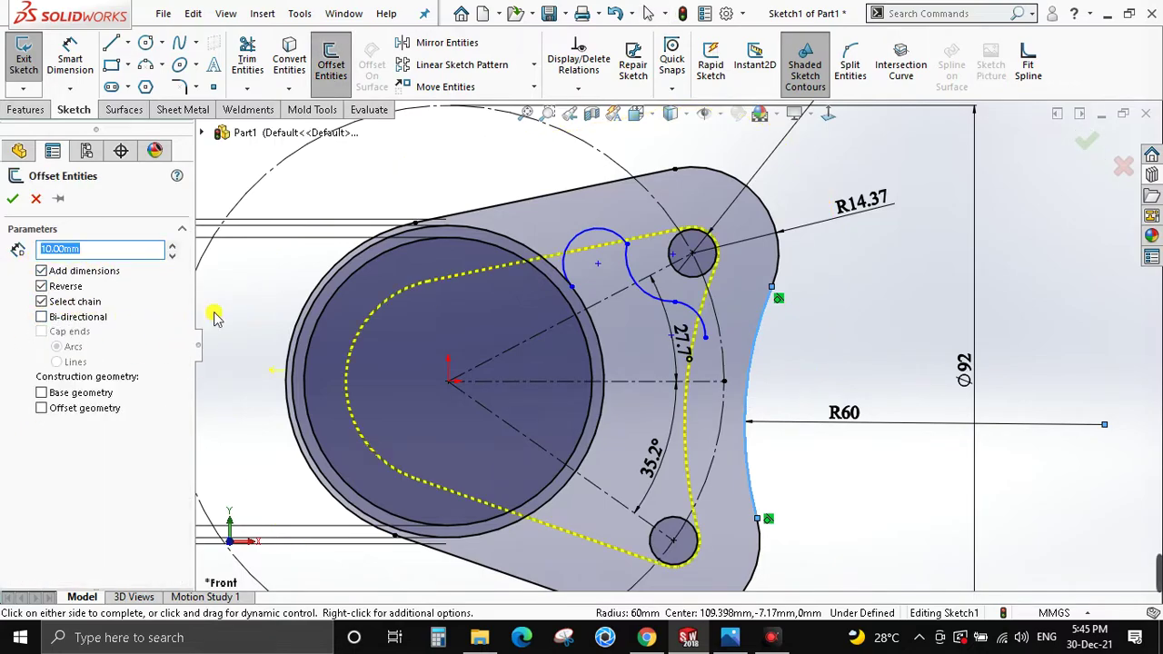
click(43, 305)
text(2.5)
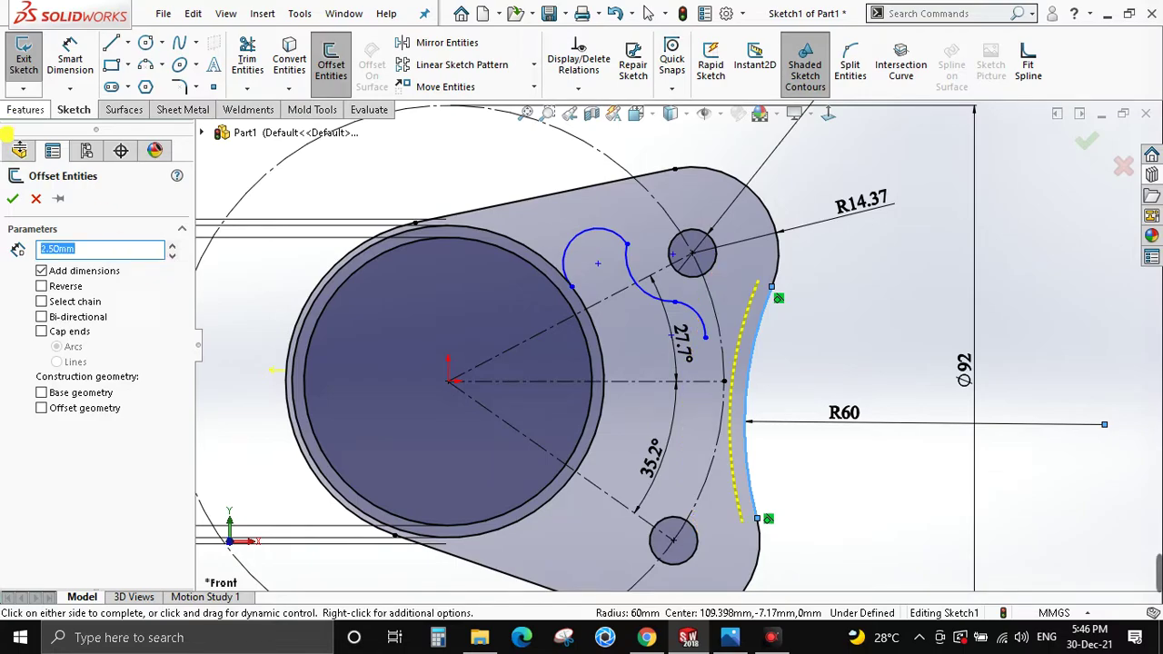
click(12, 198)
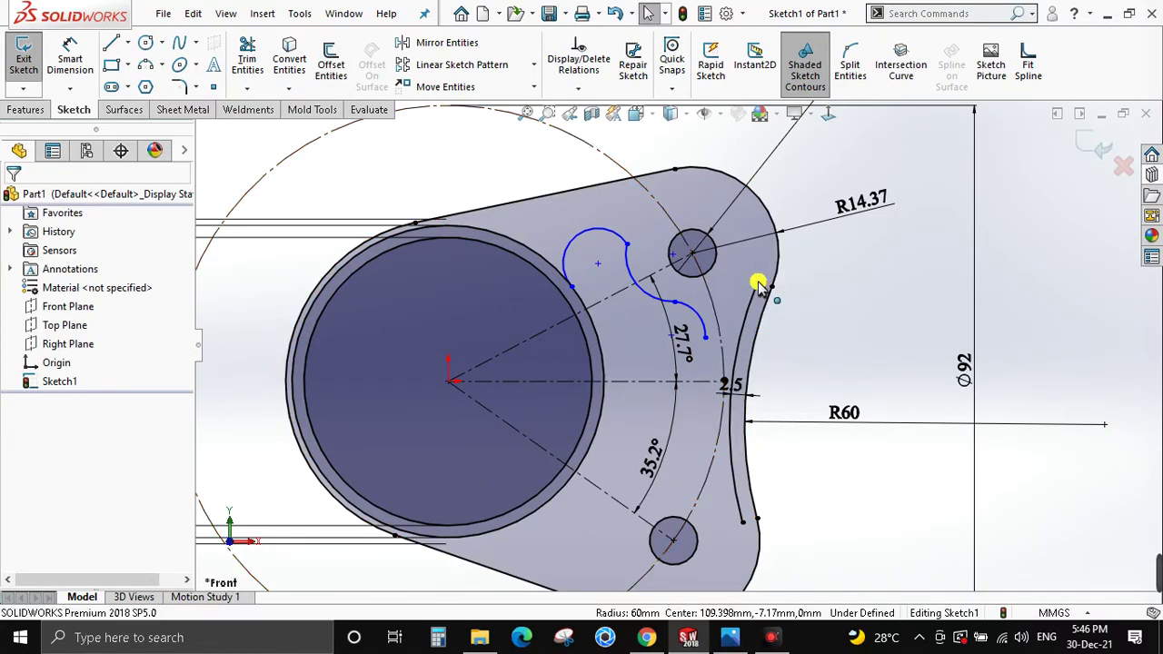
Drag the small recess arc's end onto the offset arc.
drag(758, 284, 738, 357)
drag(708, 346, 736, 351)
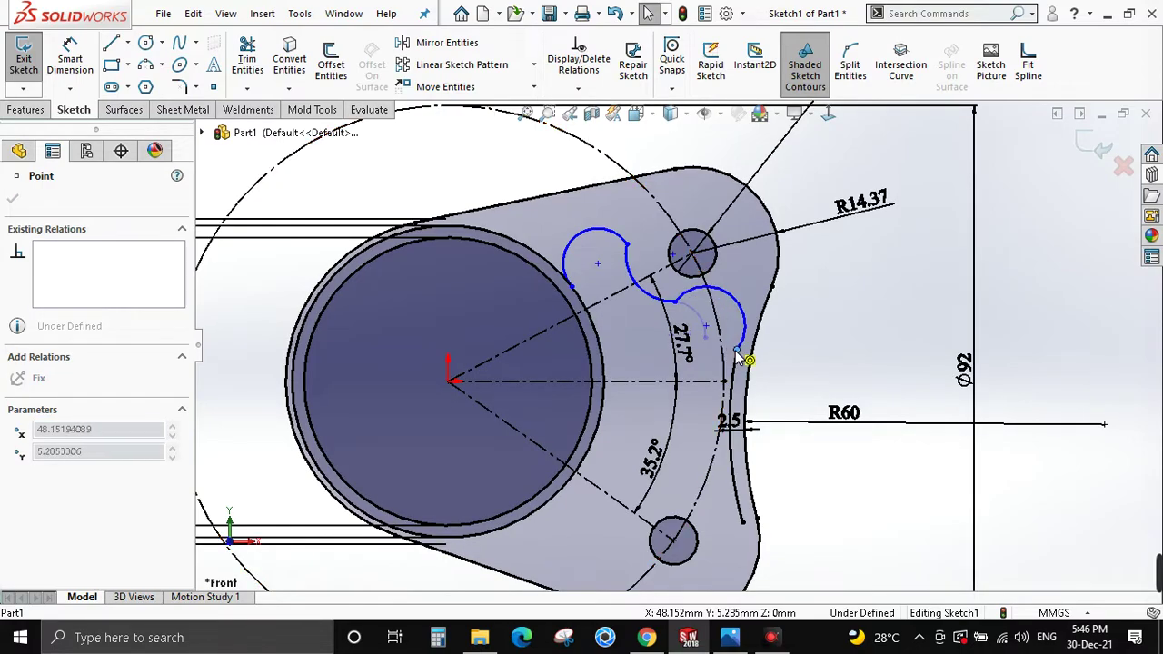
scroll(741, 359, down, 3)
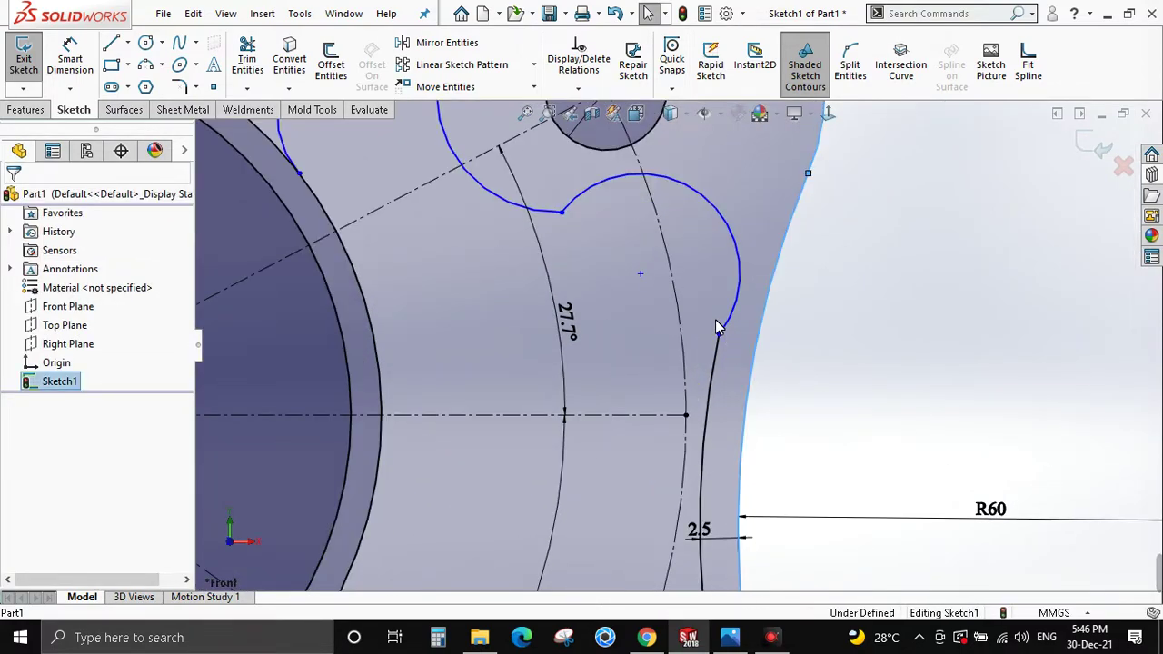
Reshape the recess arcs at their shared point and make the upper two recess arcs tangent.
click(716, 341)
scroll(716, 341, up, 3)
key(alt+Tab)
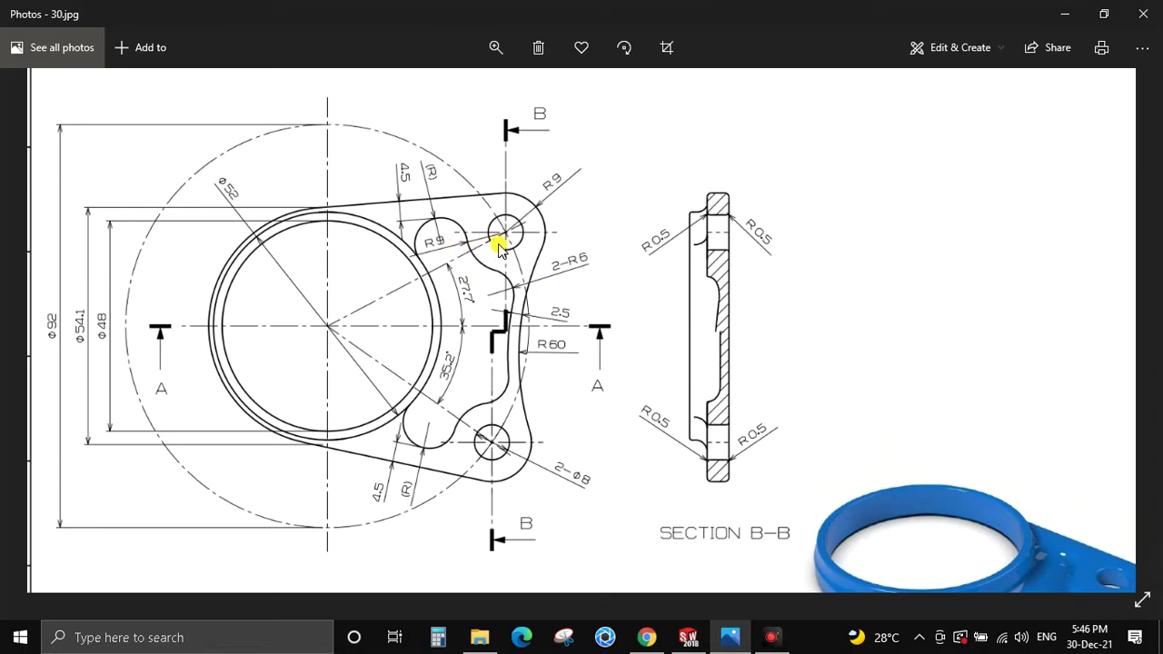
key(alt+Tab)
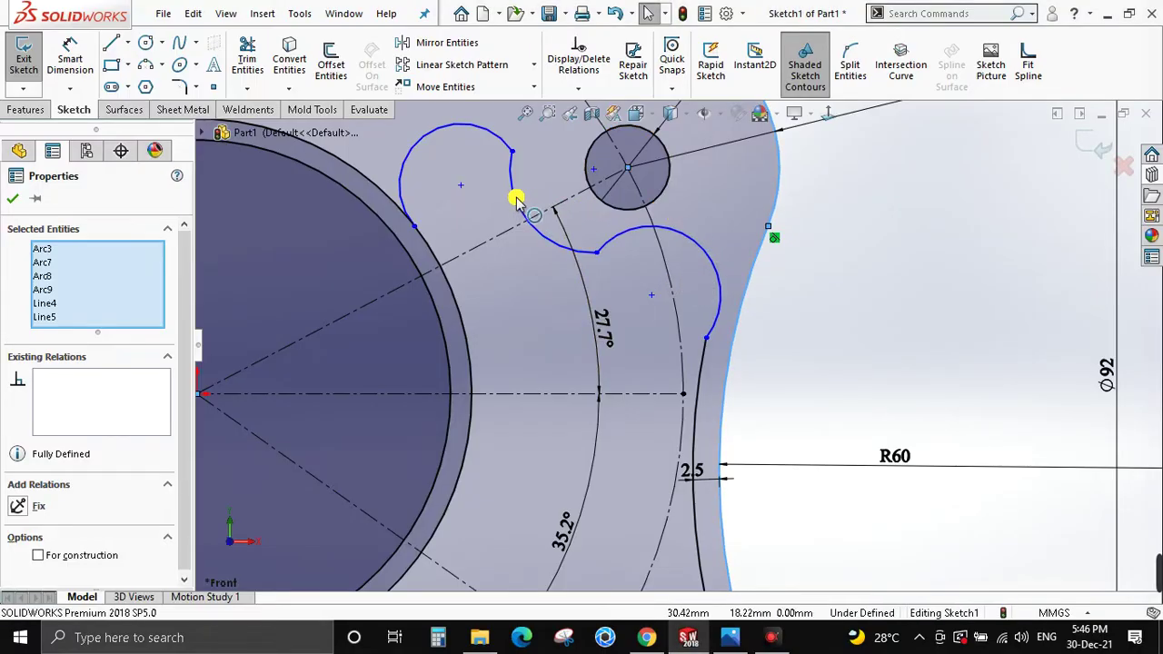
drag(591, 173, 630, 175)
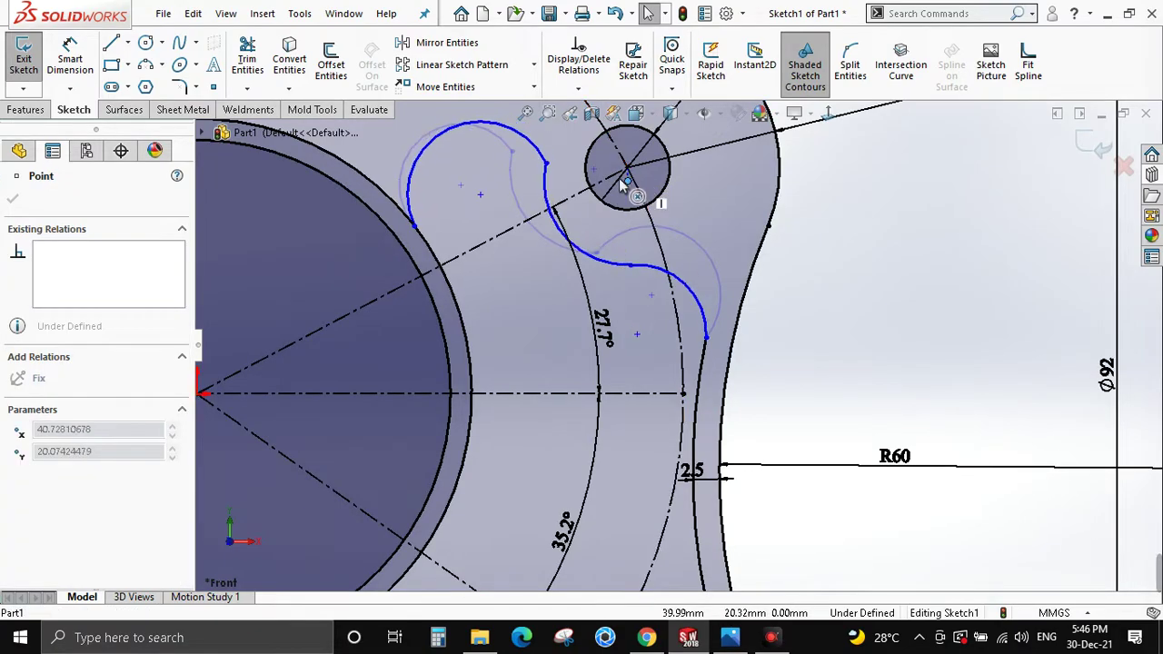
click(543, 148)
ctrl+click(548, 186)
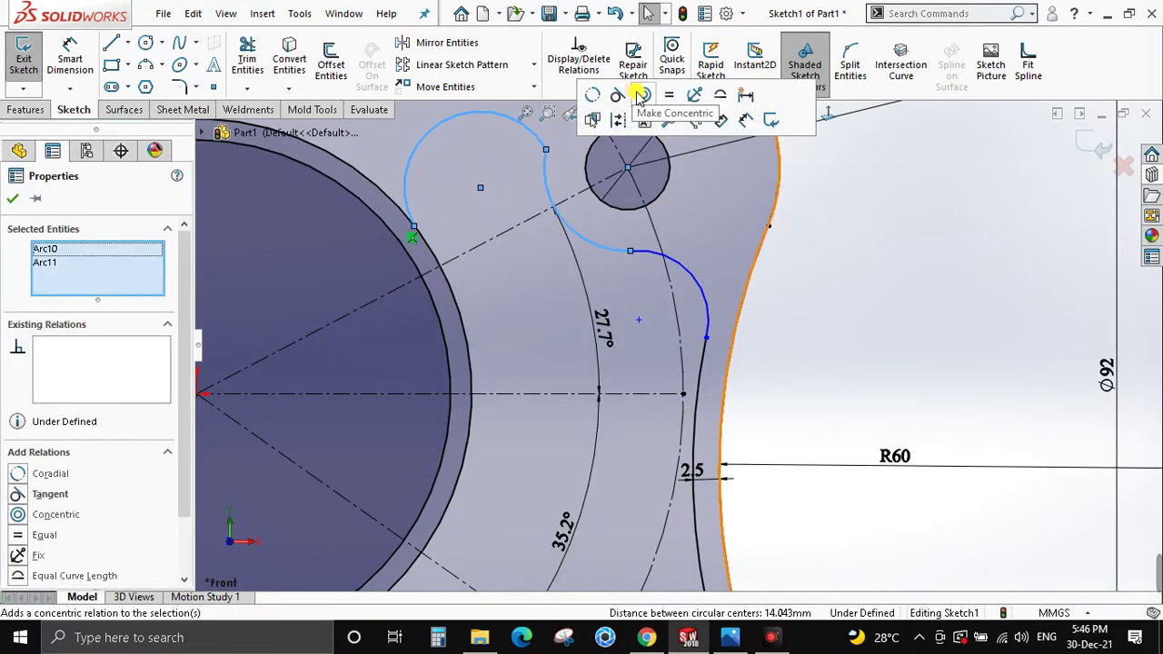
click(620, 97)
click(607, 258)
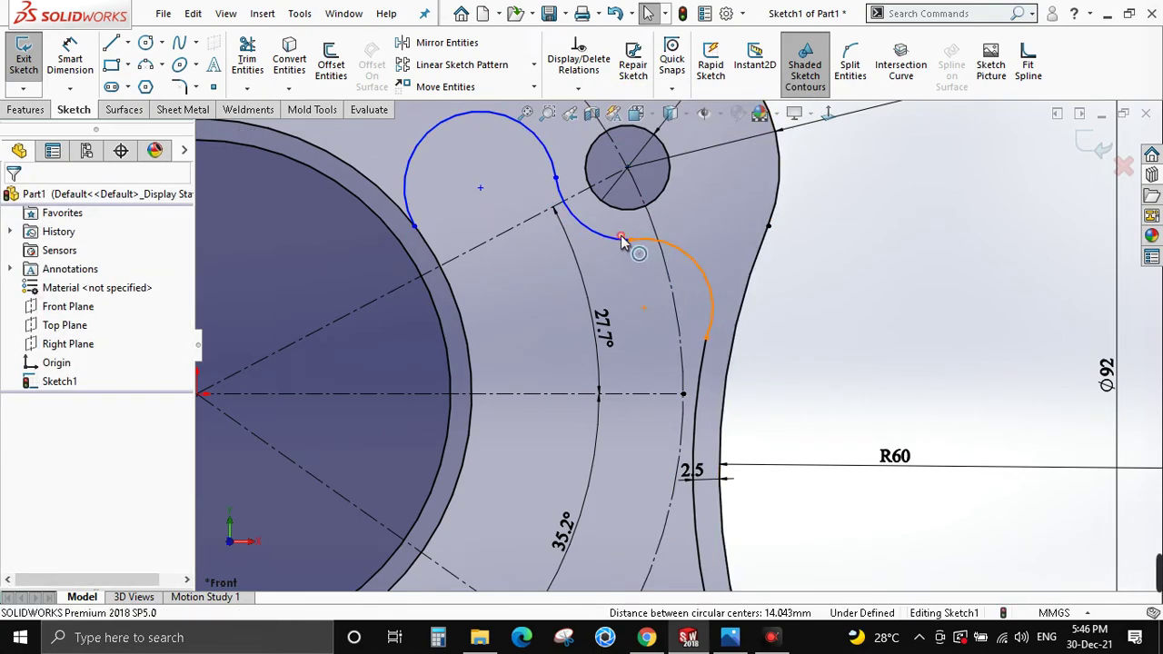
Make the lower recess arc tangent to the upper bolt hole.
click(603, 236)
ctrl+click(657, 198)
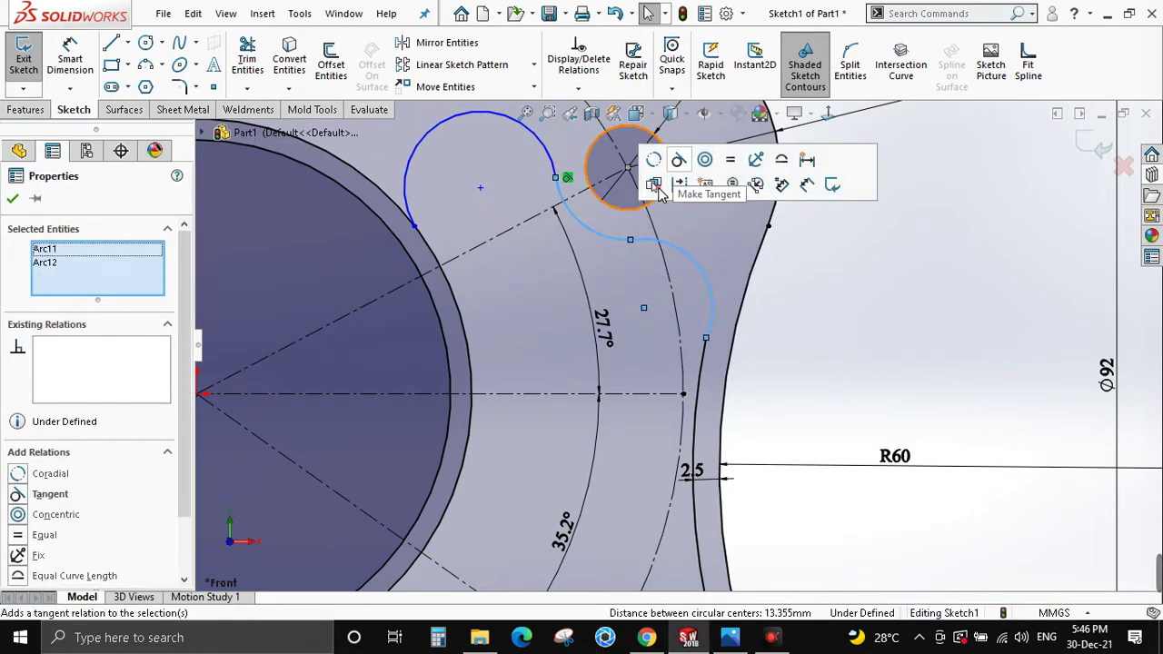
click(686, 178)
key(alt+Tab)
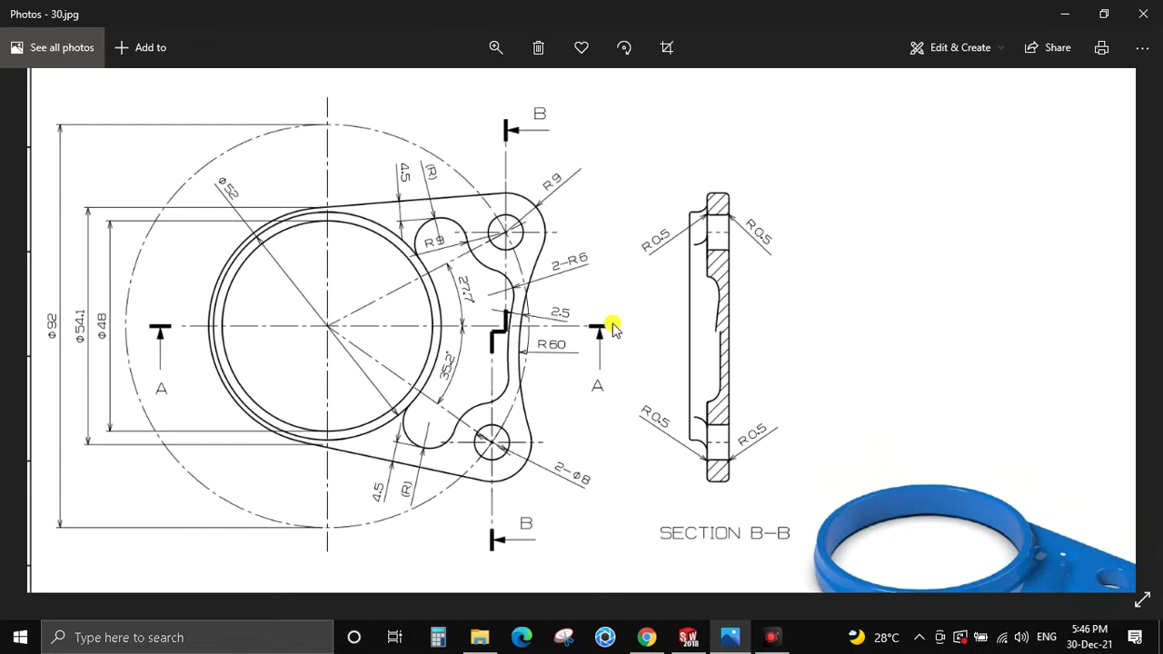
key(alt+Tab)
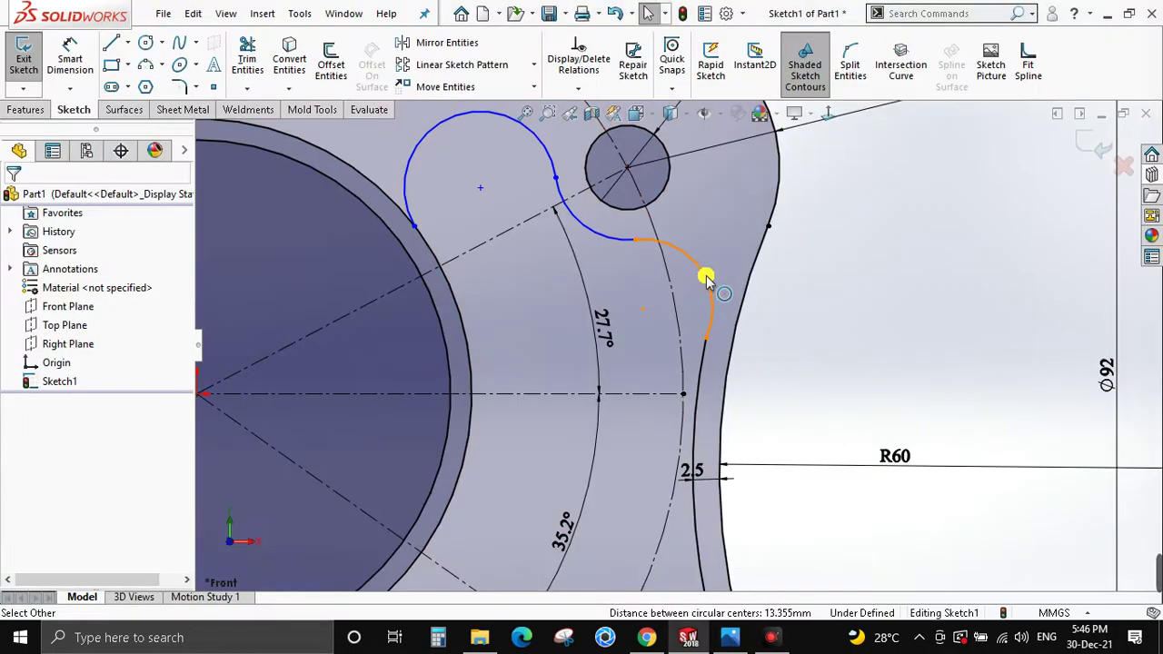
Make the arc beside the upper bolt hole tangent to its neighbouring arc.
click(706, 277)
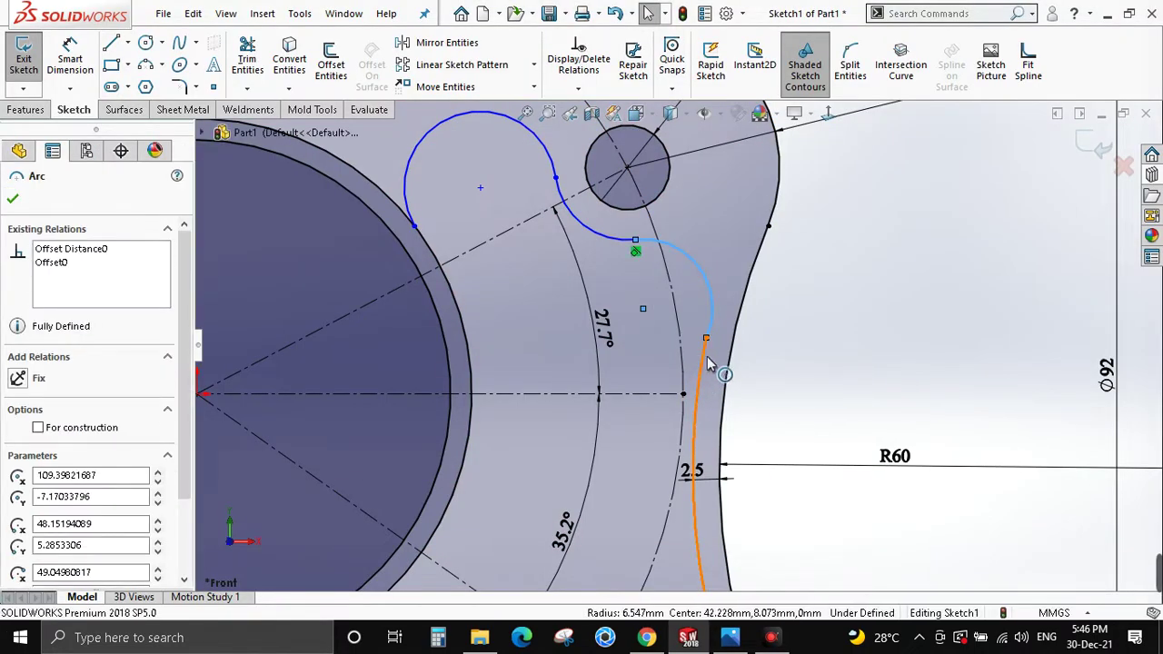
ctrl+click(704, 367)
click(779, 291)
click(630, 272)
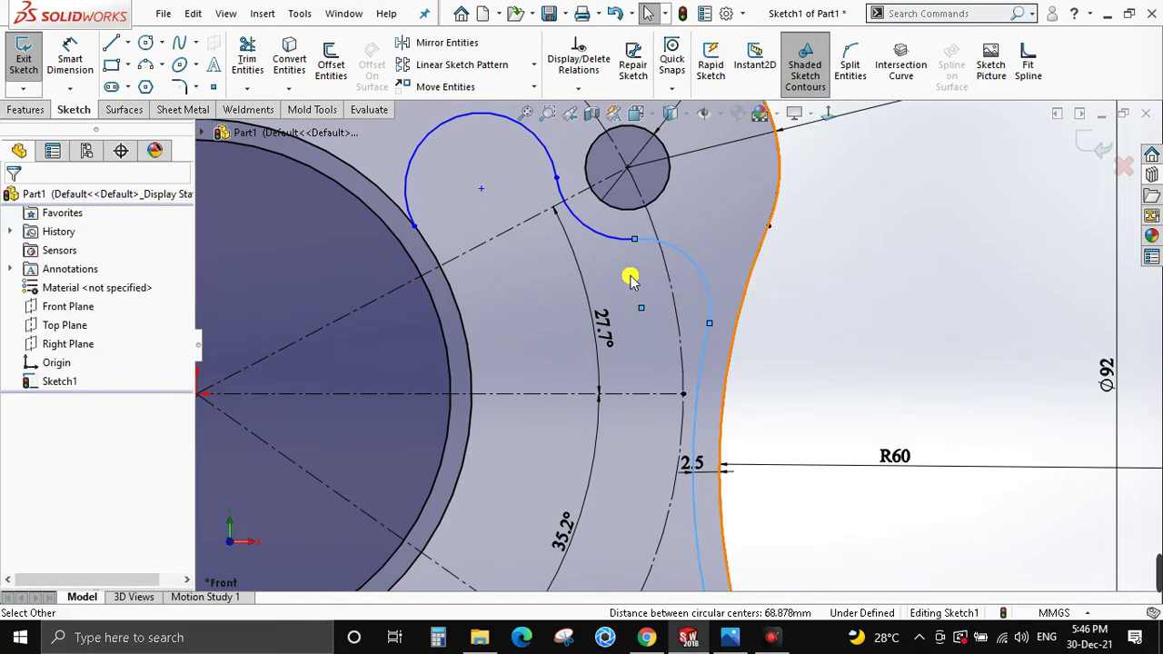
scroll(631, 272, up, 3)
right_drag(699, 316, 681, 296)
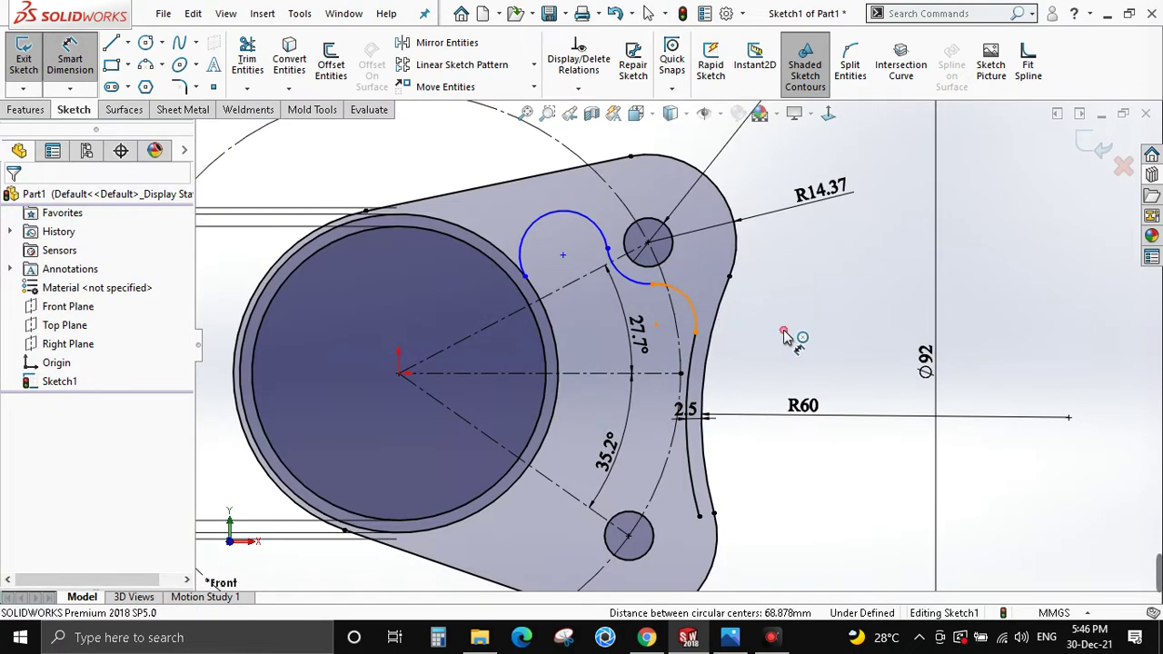
Dimension the lower recess arc to R6 and the upper recess arc to R9.
click(681, 296)
click(791, 300)
text(6)
key(Return)
click(630, 287)
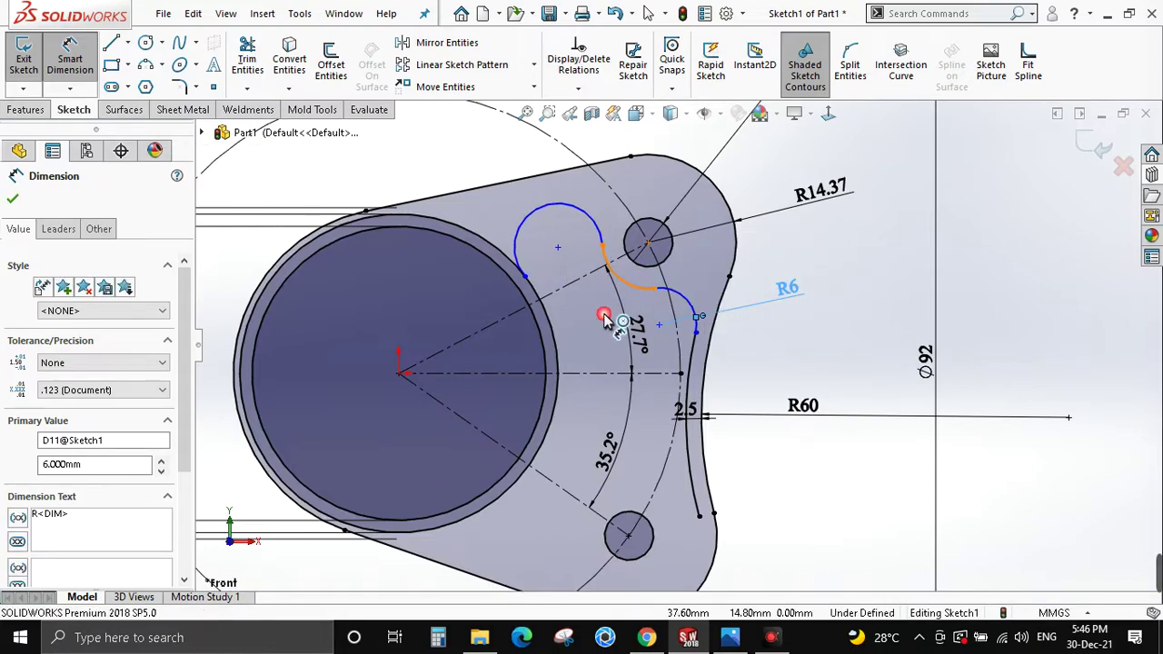
click(590, 320)
text(9)
key(Return)
key(Escape)
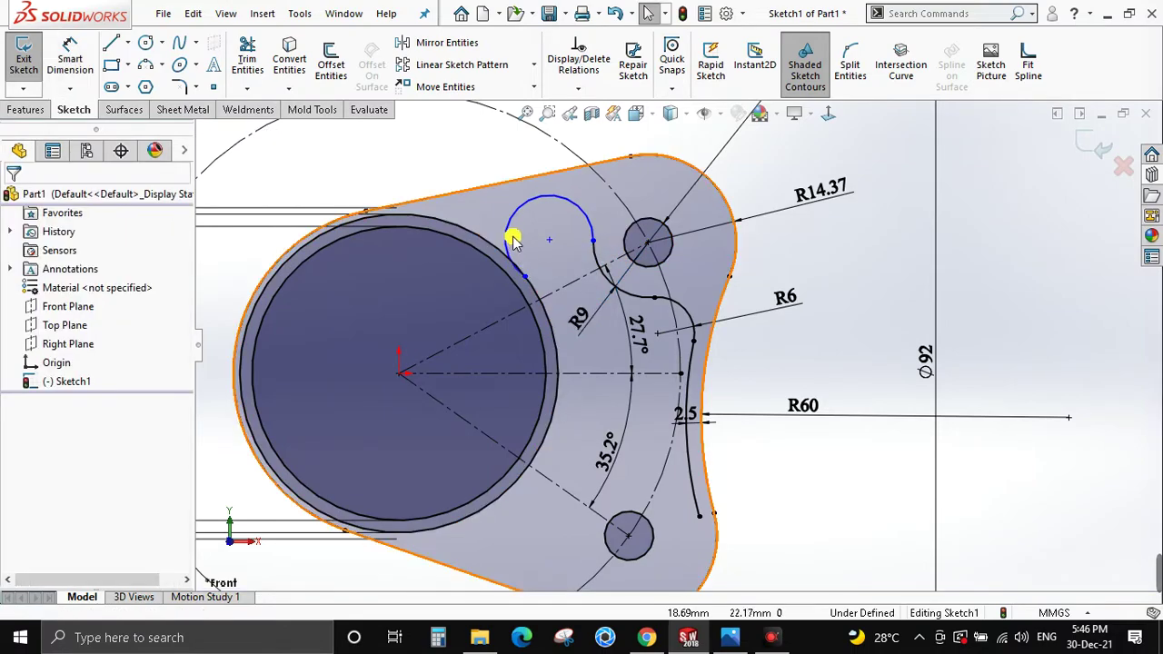
Make the R9 arc tangent to the ring circle and bring up the reference drawing.
click(504, 233)
ctrl+click(477, 241)
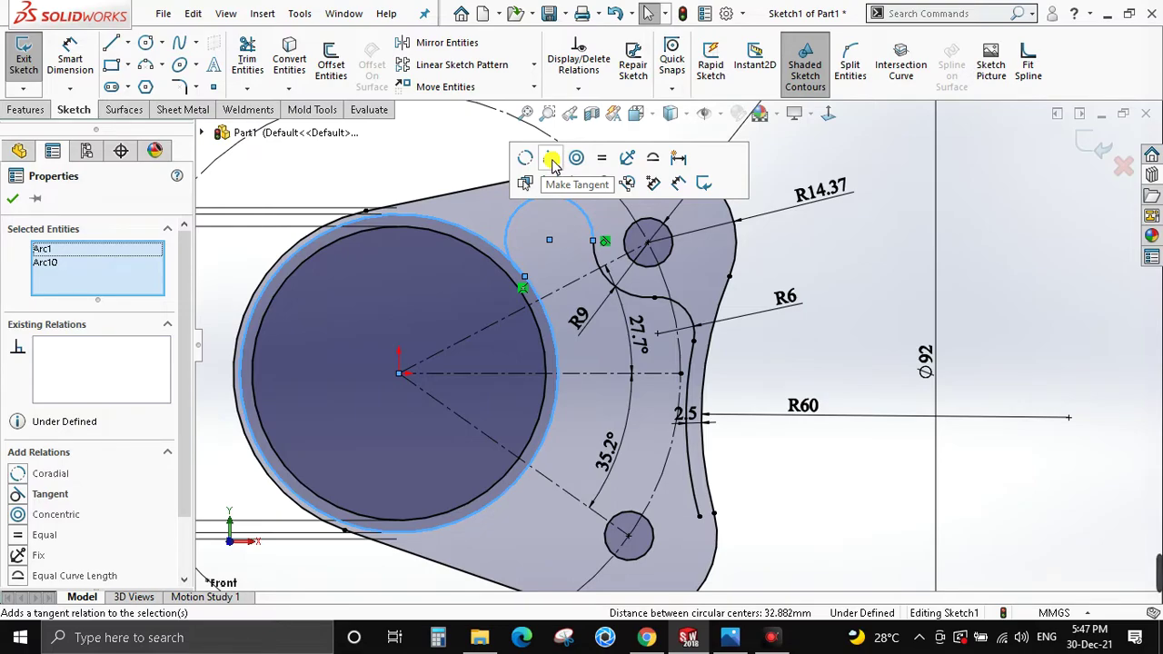
click(552, 159)
key(Escape)
key(alt+Tab)
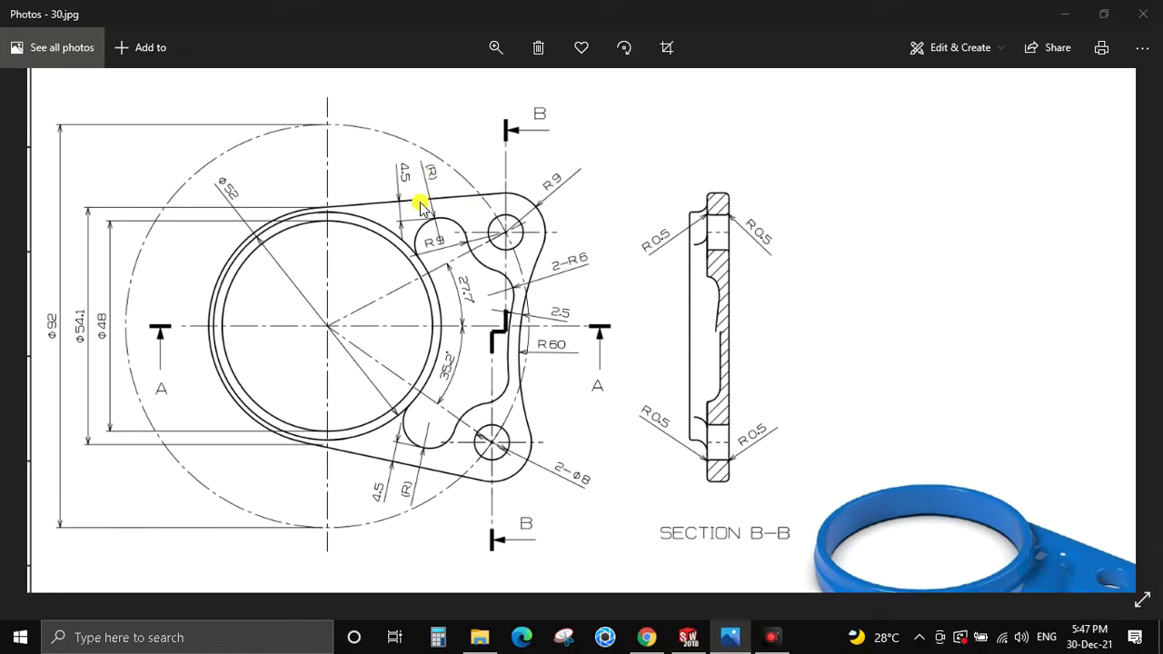
Add a 4.5 mm distance dimension from the R9 arc to the plate's upper edge line.
key(alt+Tab)
click(539, 200)
click(506, 183)
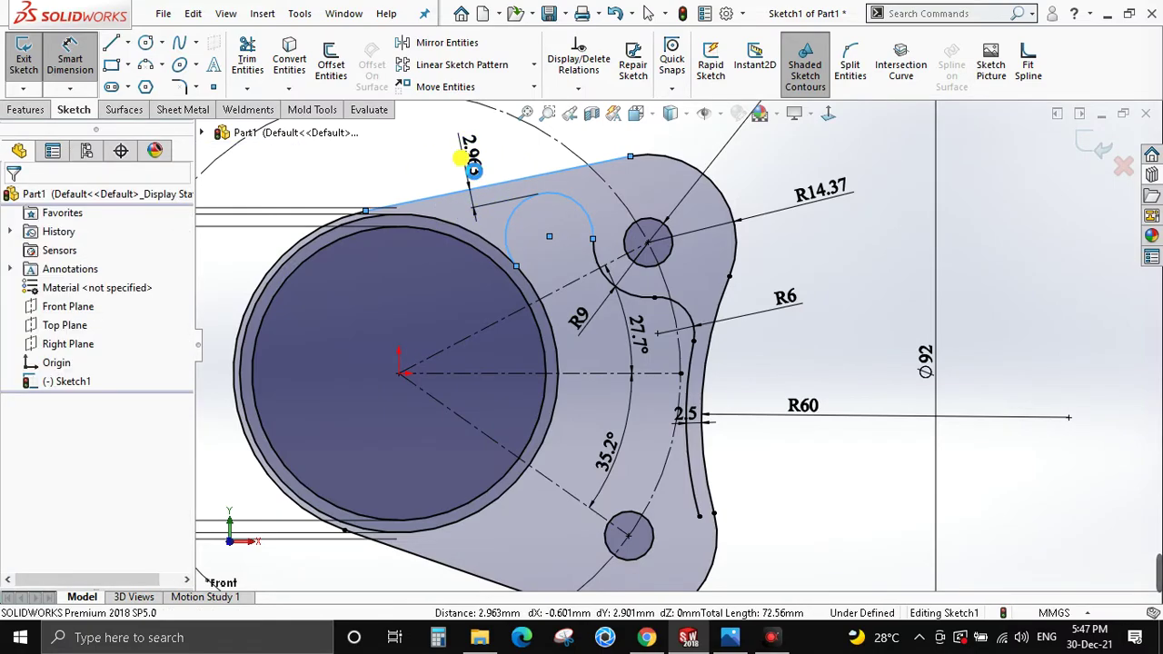
click(473, 169)
text(4.5)
key(Return)
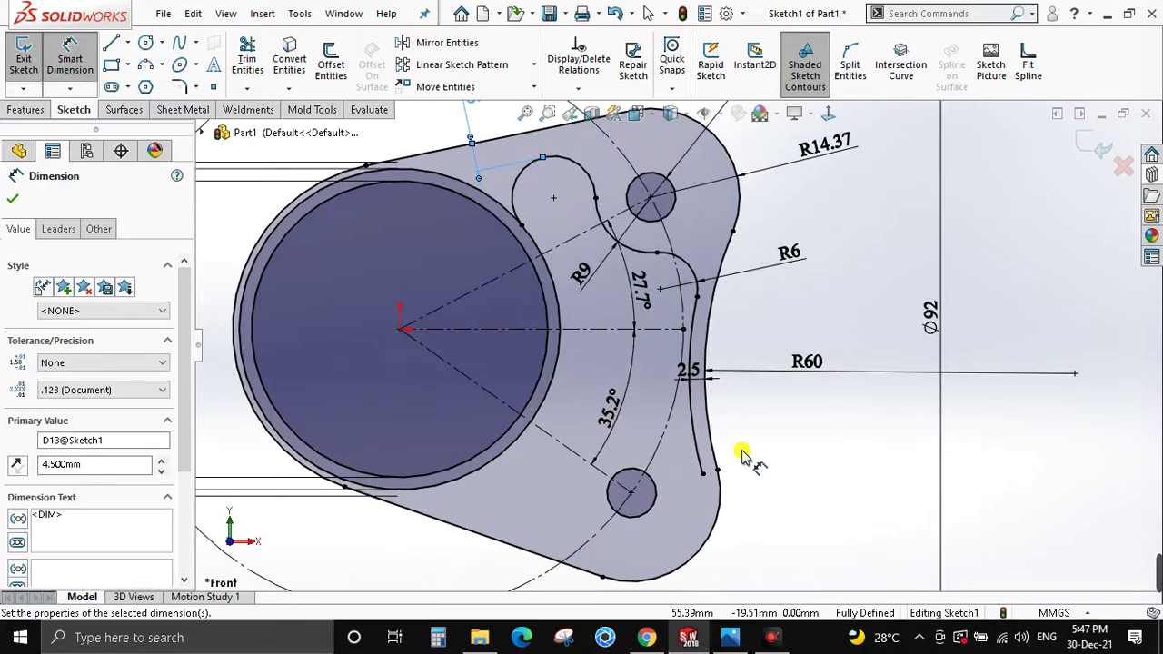
key(Escape)
key(alt+Tab)
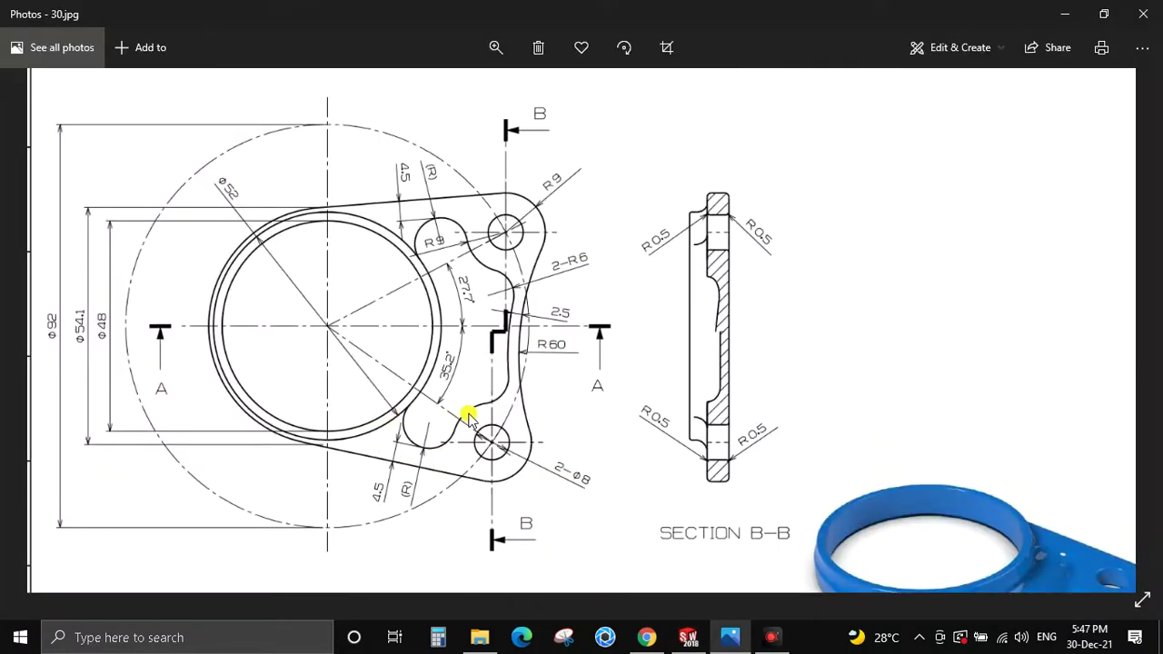
key(alt+Tab)
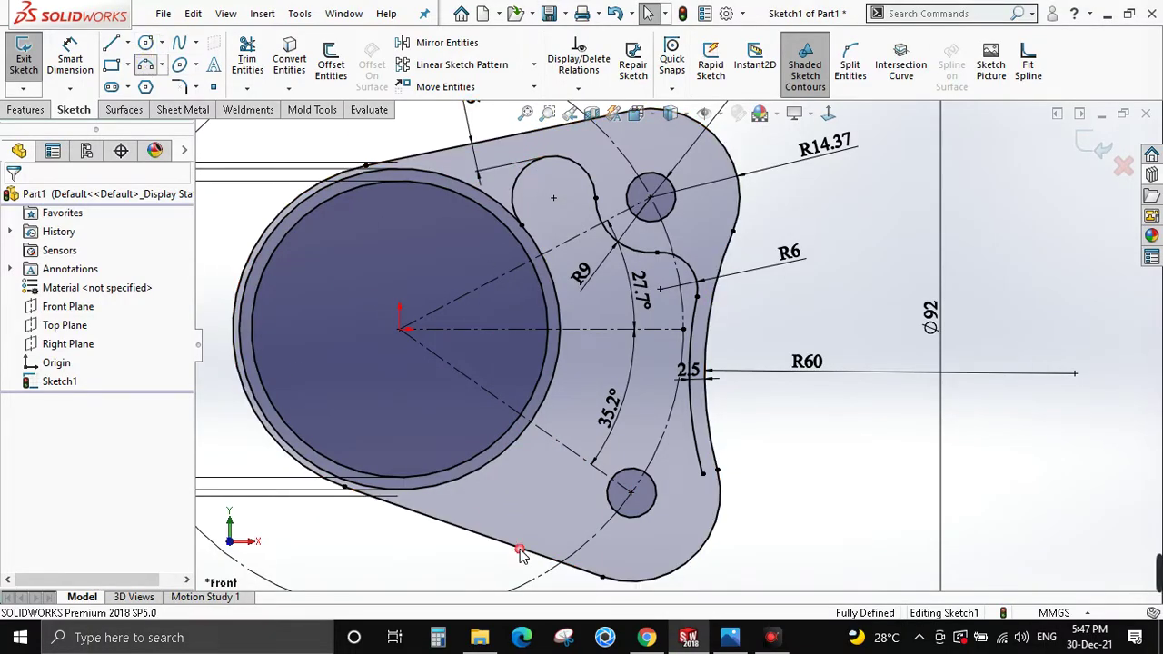
Draw two chained 3-point arcs from the ring circle around the lower bolt hole.
key(a)
scroll(545, 445, down, 2)
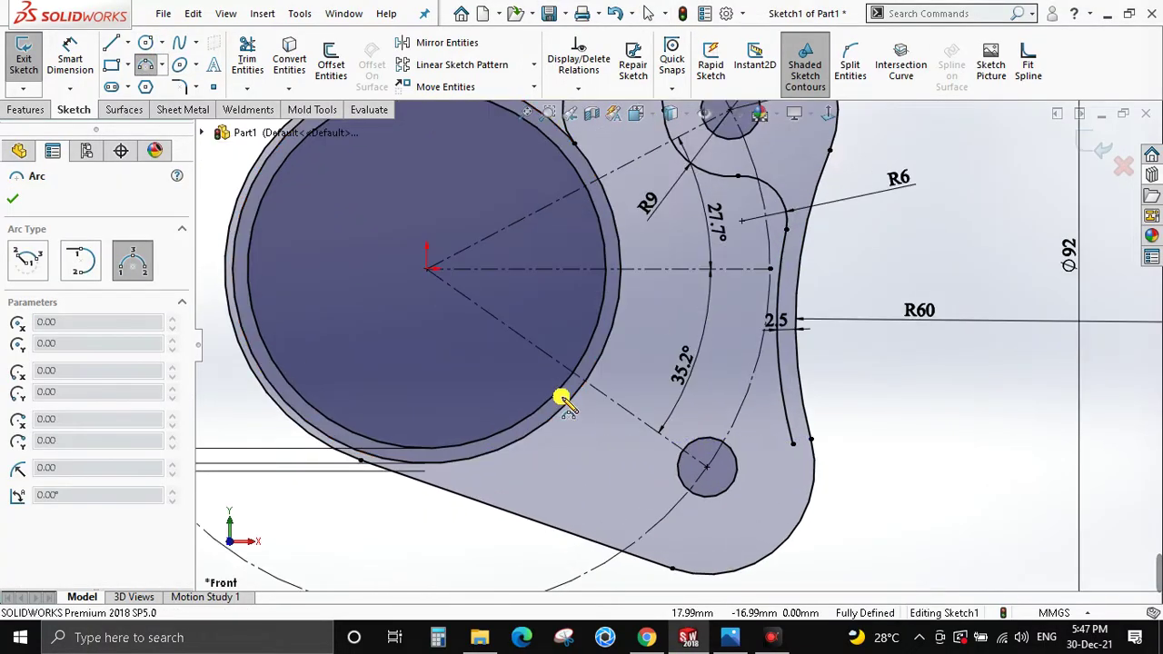
click(562, 406)
click(605, 469)
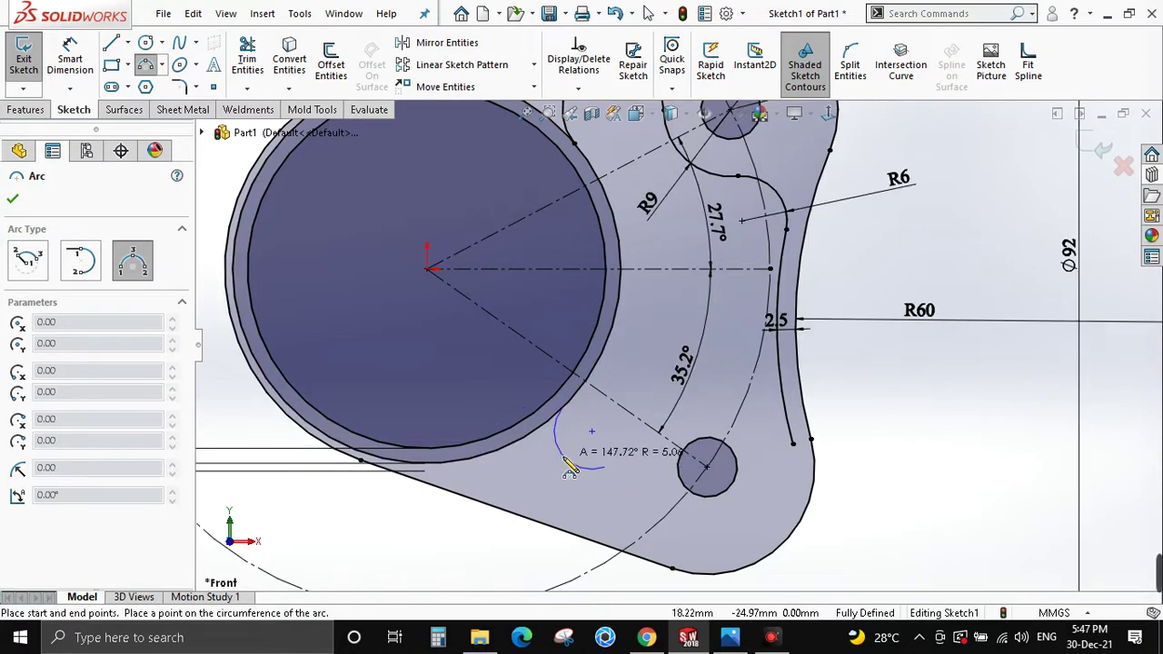
click(566, 459)
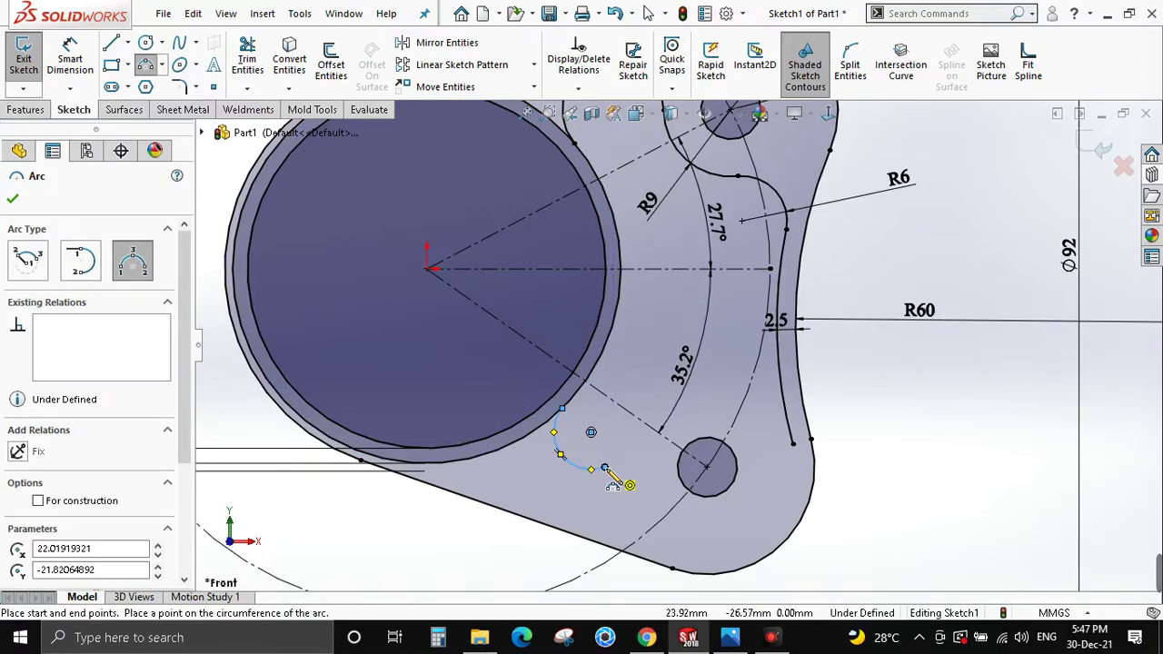
click(605, 469)
click(709, 406)
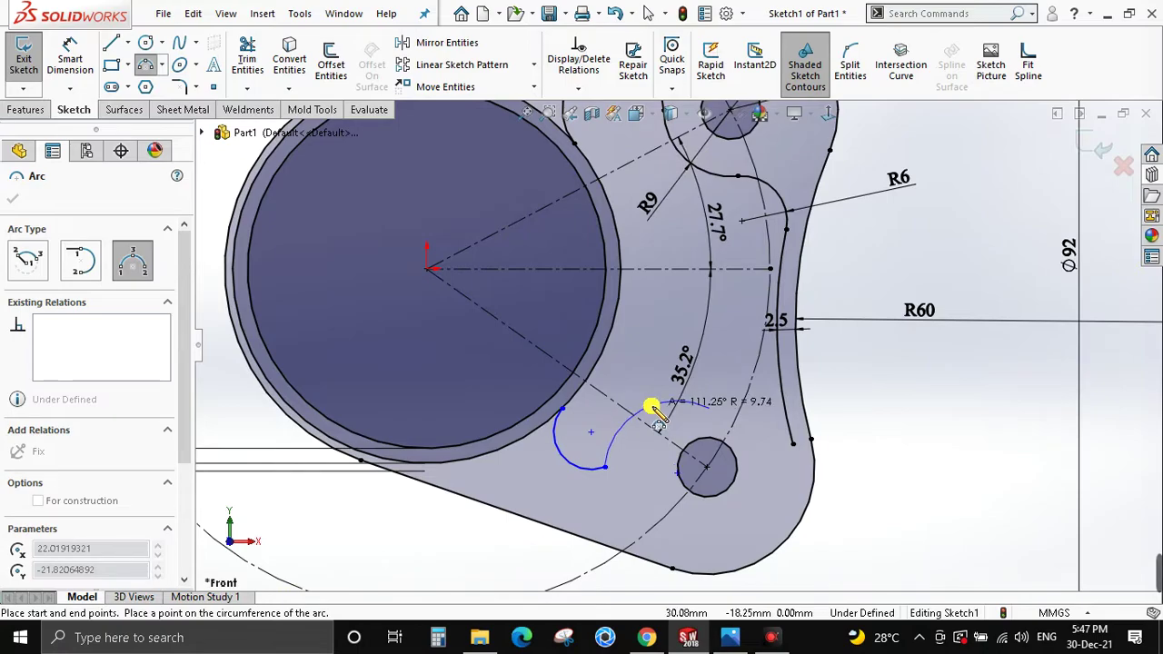
click(652, 409)
Add a third arc from the second arc's end to the offset curve.
scroll(715, 411, up, 3)
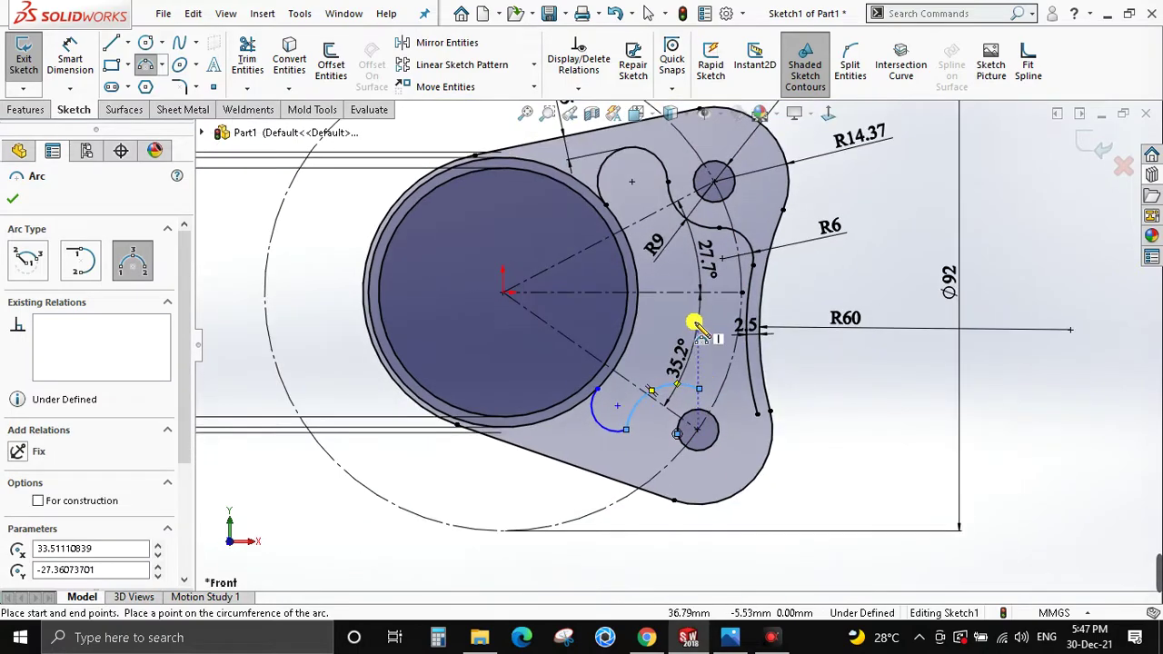
scroll(696, 322, down, 3)
click(700, 422)
click(774, 404)
click(753, 442)
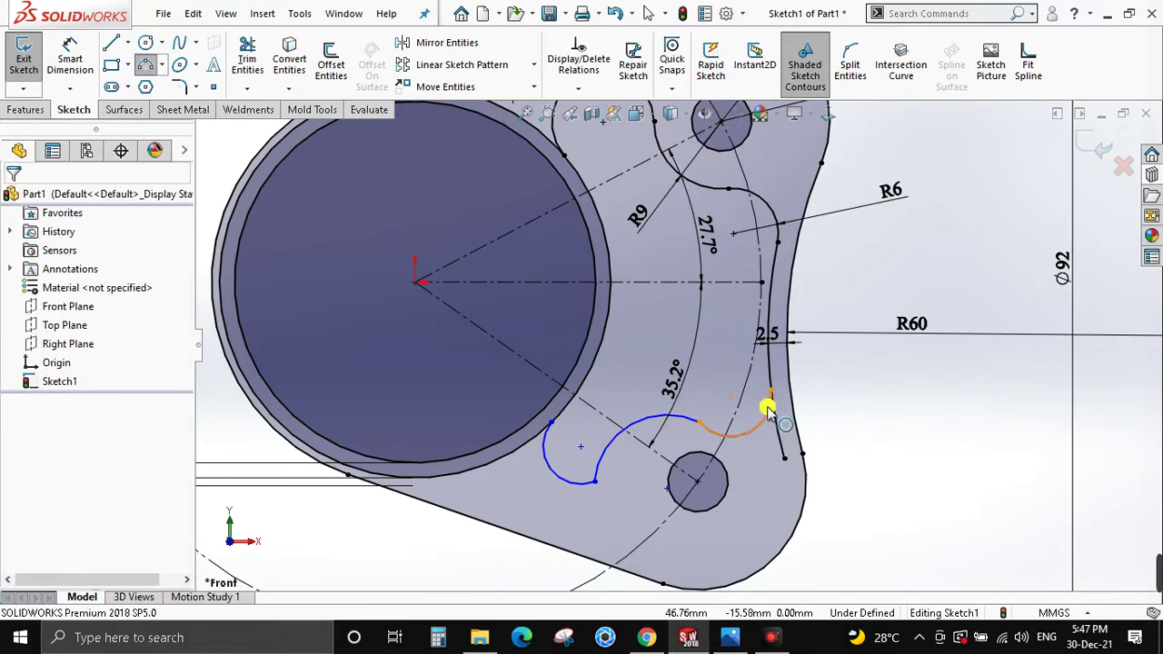
scroll(765, 409, down, 3)
Check the junction where the third arc meets the offset curve, briefly trying Trim.
click(752, 365)
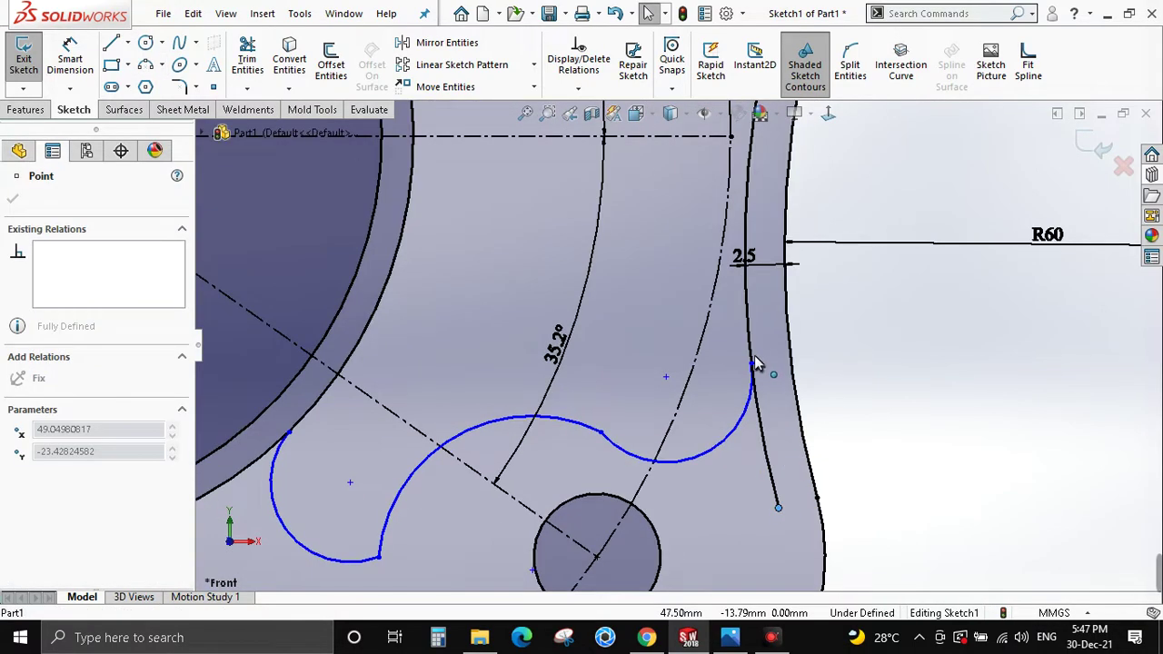
key(Escape)
key(t)
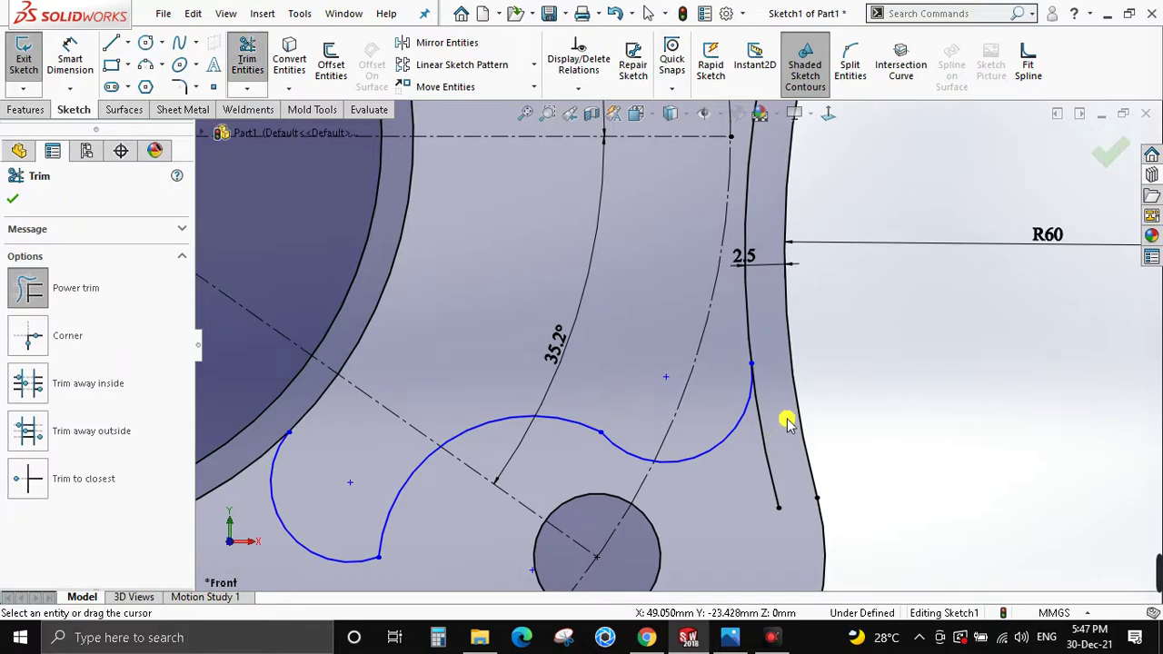
key(Escape)
scroll(745, 364, down, 3)
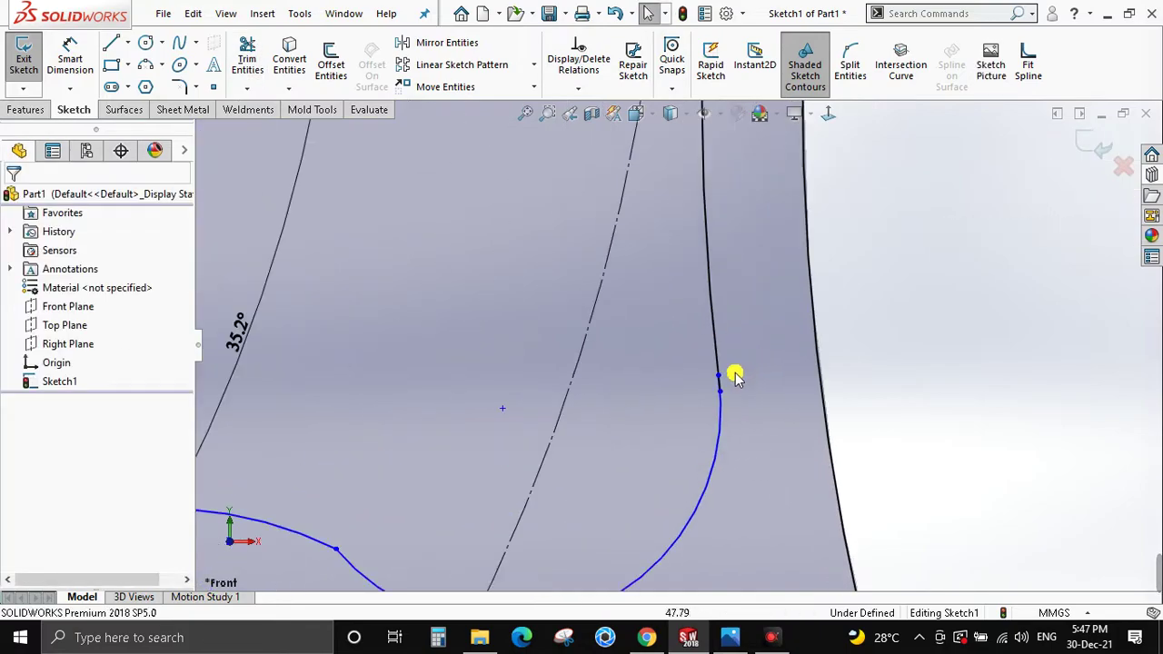
click(714, 400)
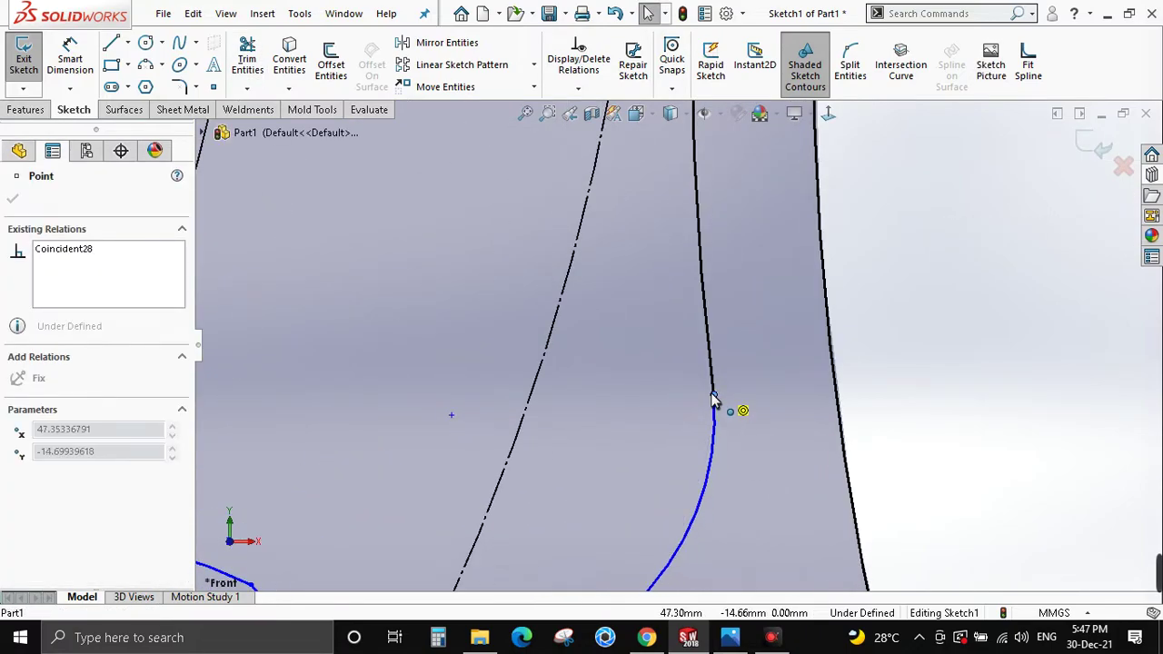
click(733, 423)
Make the third arc tangent to the 2.5 mm offset curve.
click(715, 365)
click(698, 336)
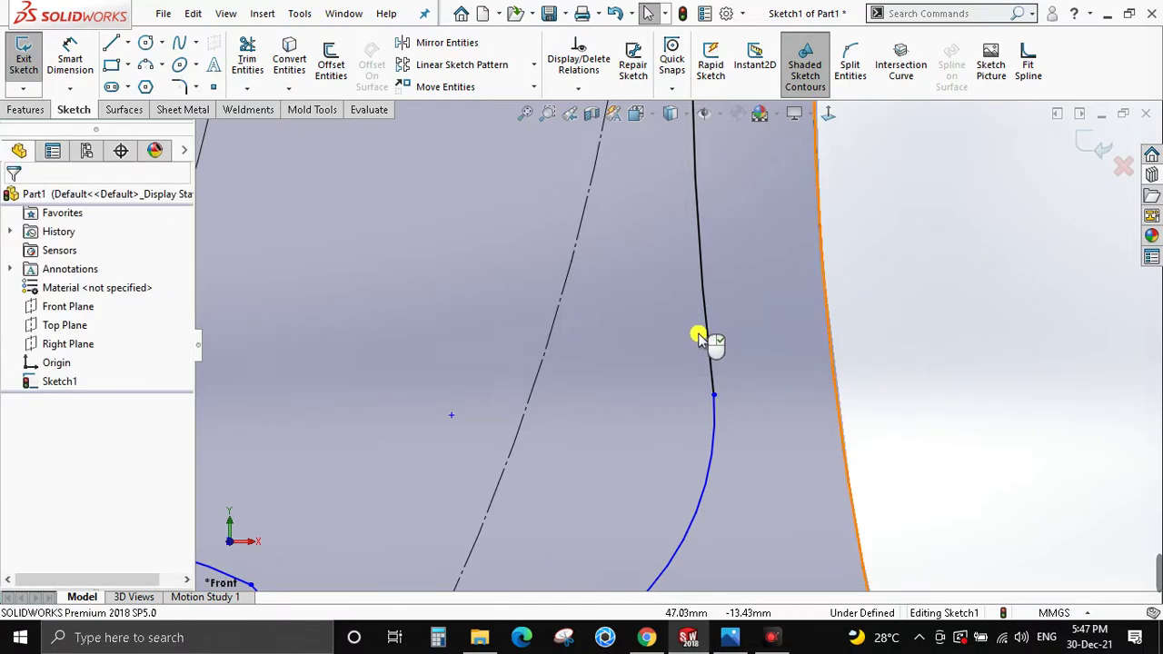
click(712, 346)
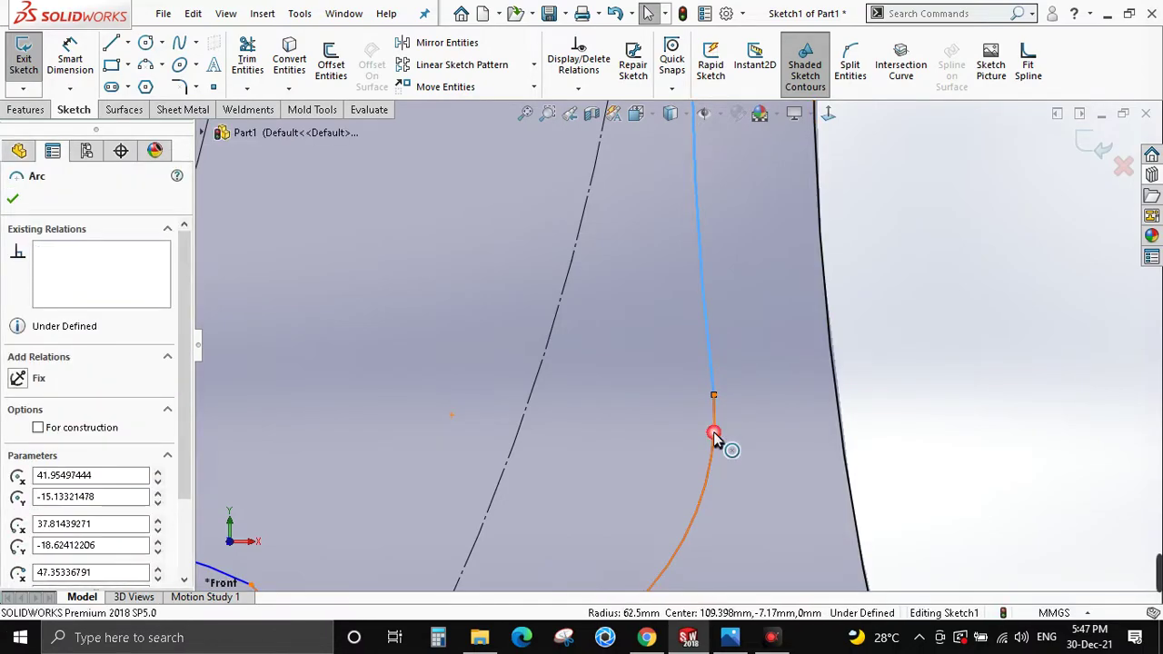
ctrl+click(713, 432)
click(780, 359)
scroll(615, 402, up, 3)
scroll(563, 418, up, 3)
key(Escape)
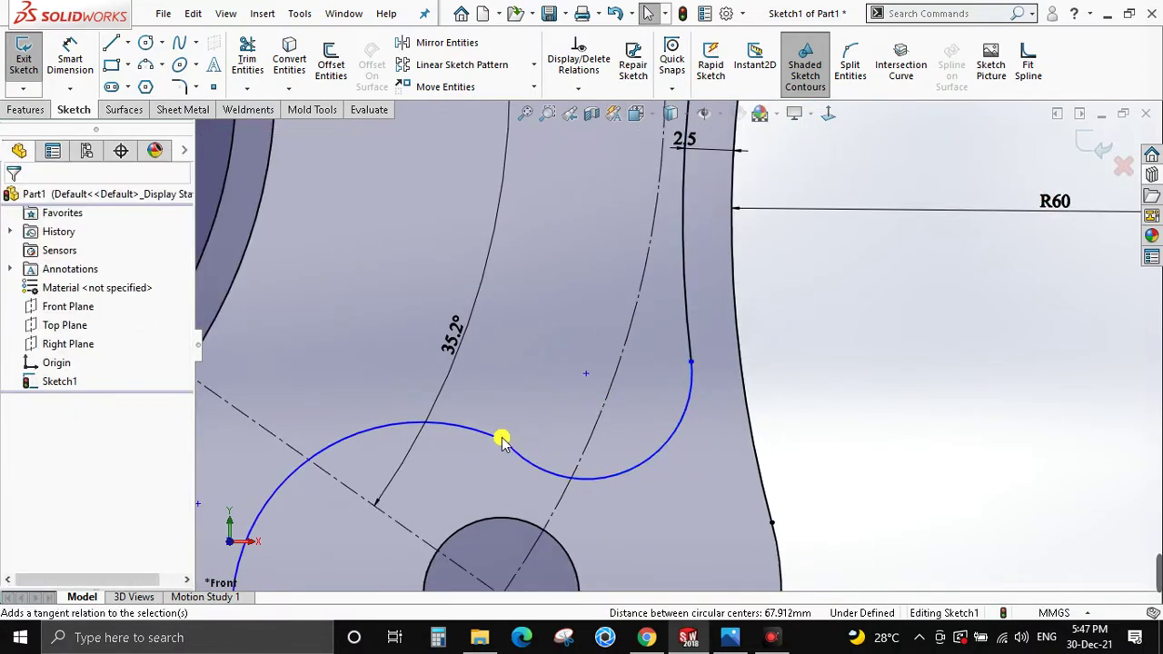
Make the middle and third lower arcs tangent to each other.
click(521, 464)
ctrl+click(469, 427)
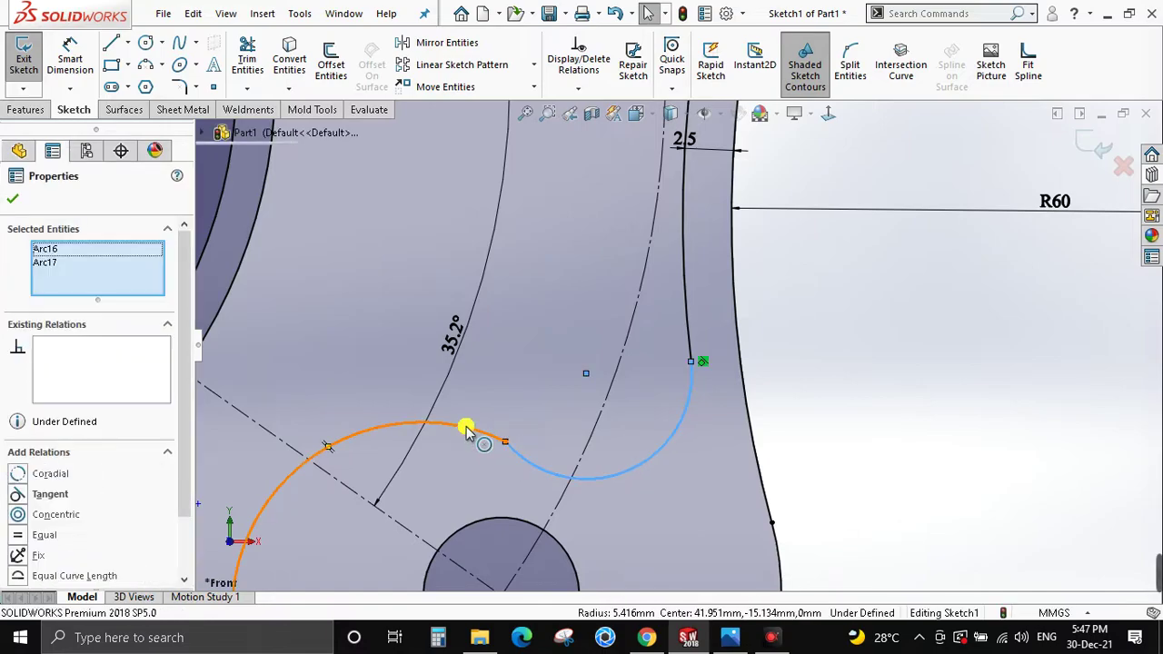
click(542, 350)
scroll(452, 391, up, 3)
key(Escape)
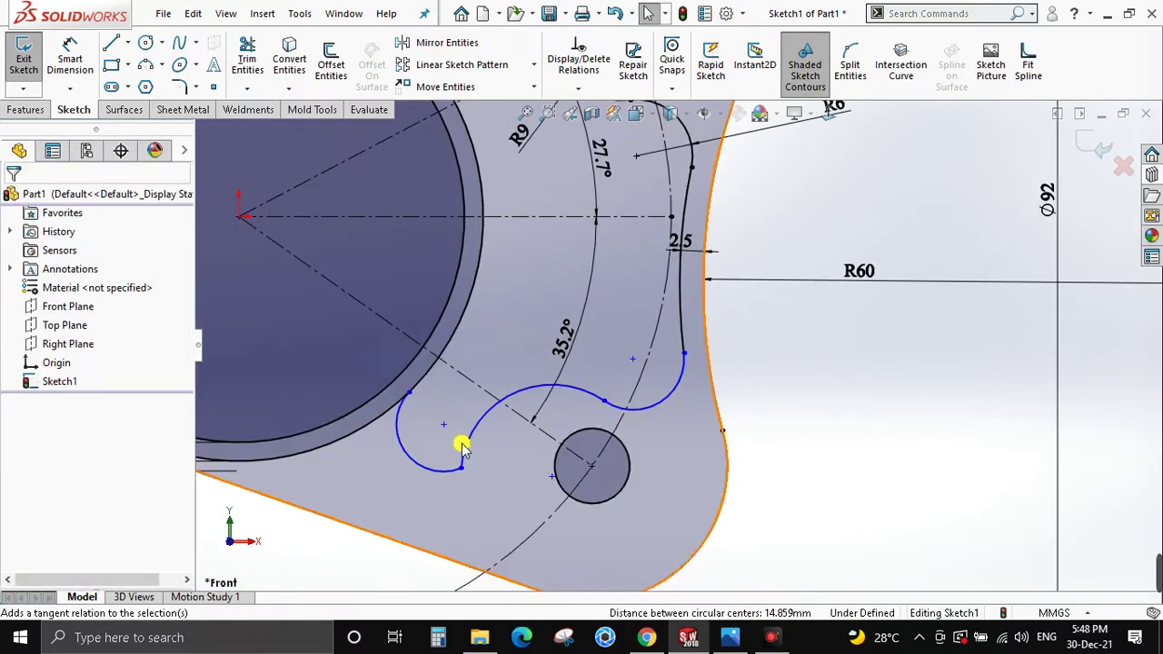
Make the first and middle lower arcs tangent and reshape them at their joint.
click(443, 471)
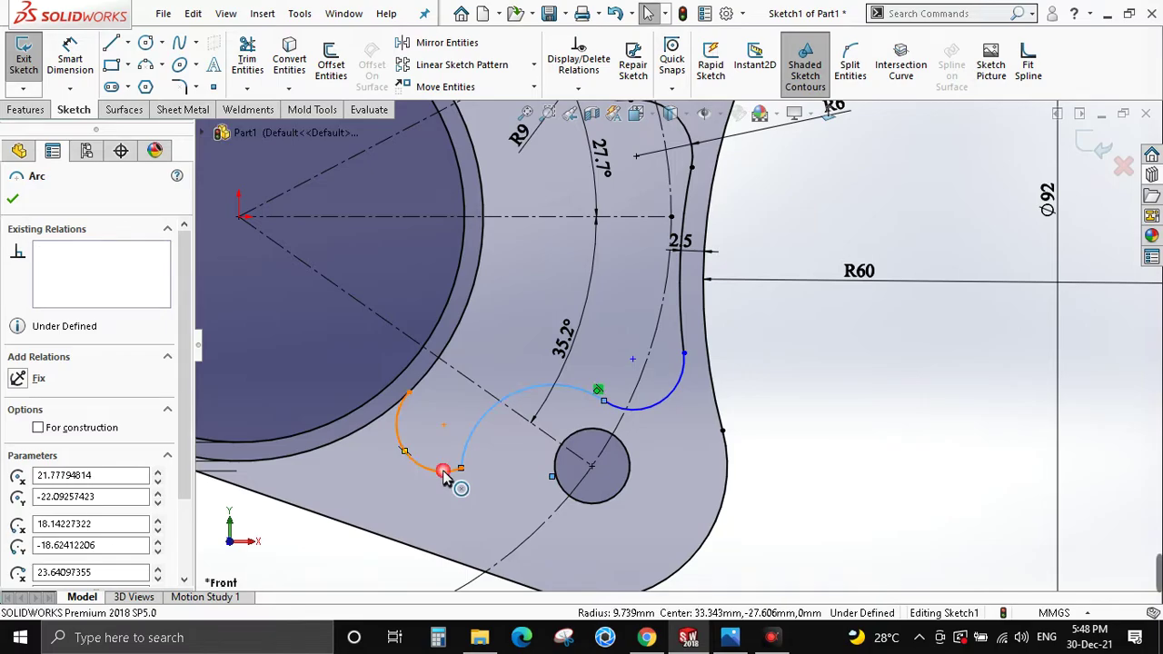
ctrl+click(472, 435)
click(517, 395)
key(Escape)
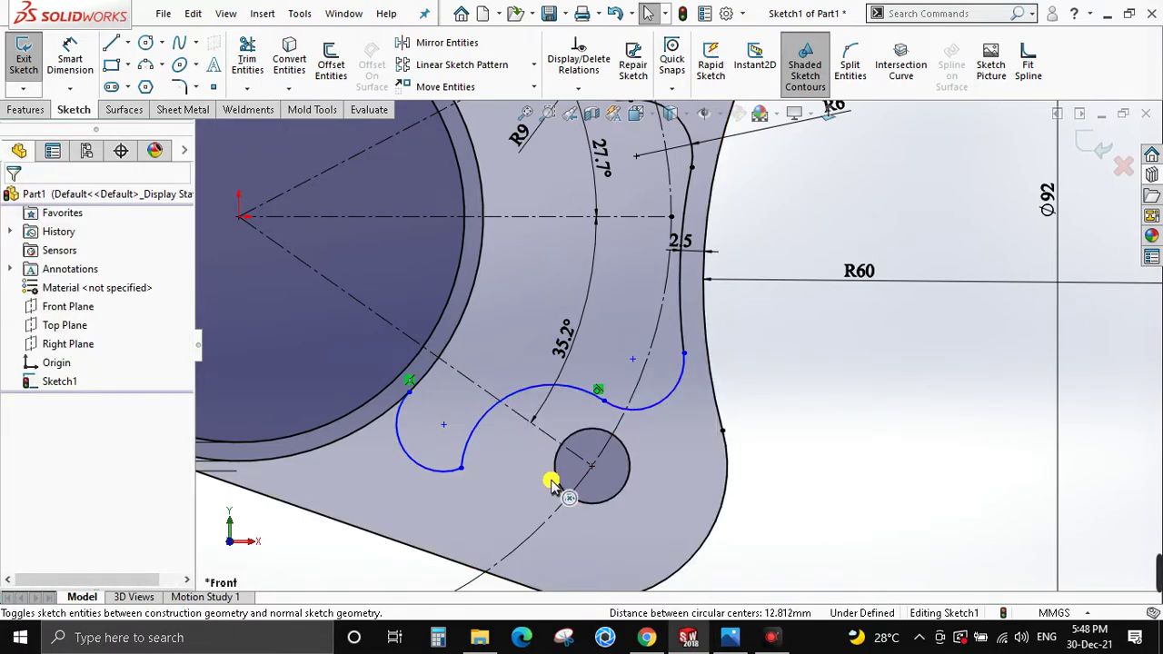
click(552, 478)
drag(585, 474, 608, 478)
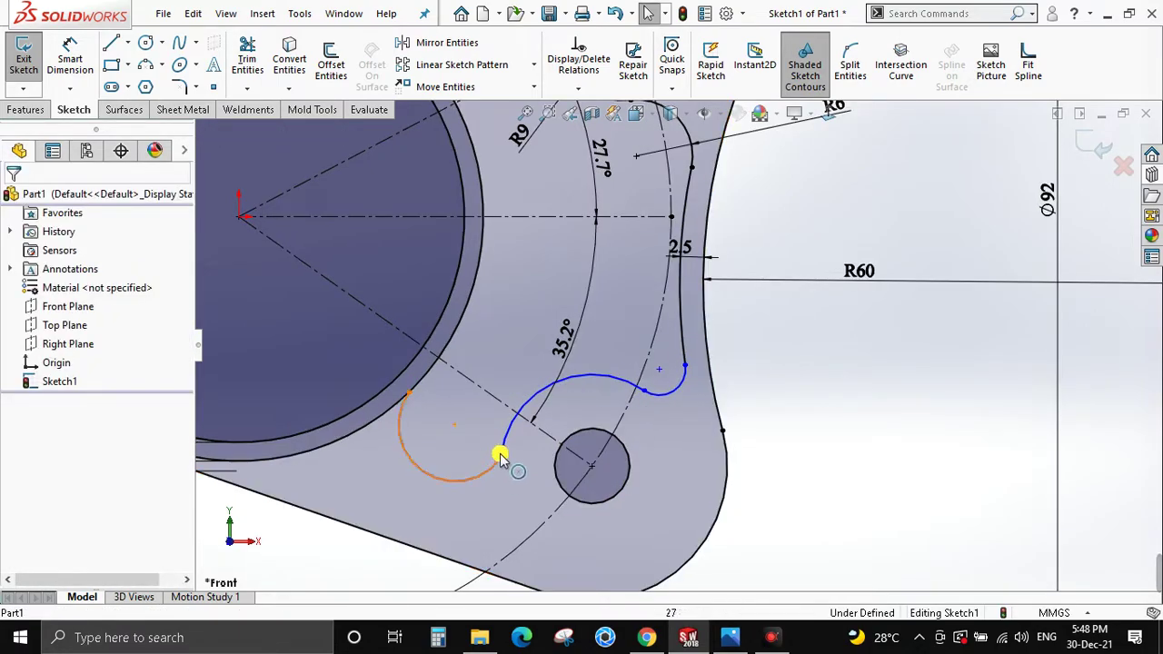
Reapply the arcs' mutual tangency and make the first lower arc tangent to the ring circle.
click(506, 444)
ctrl+click(529, 401)
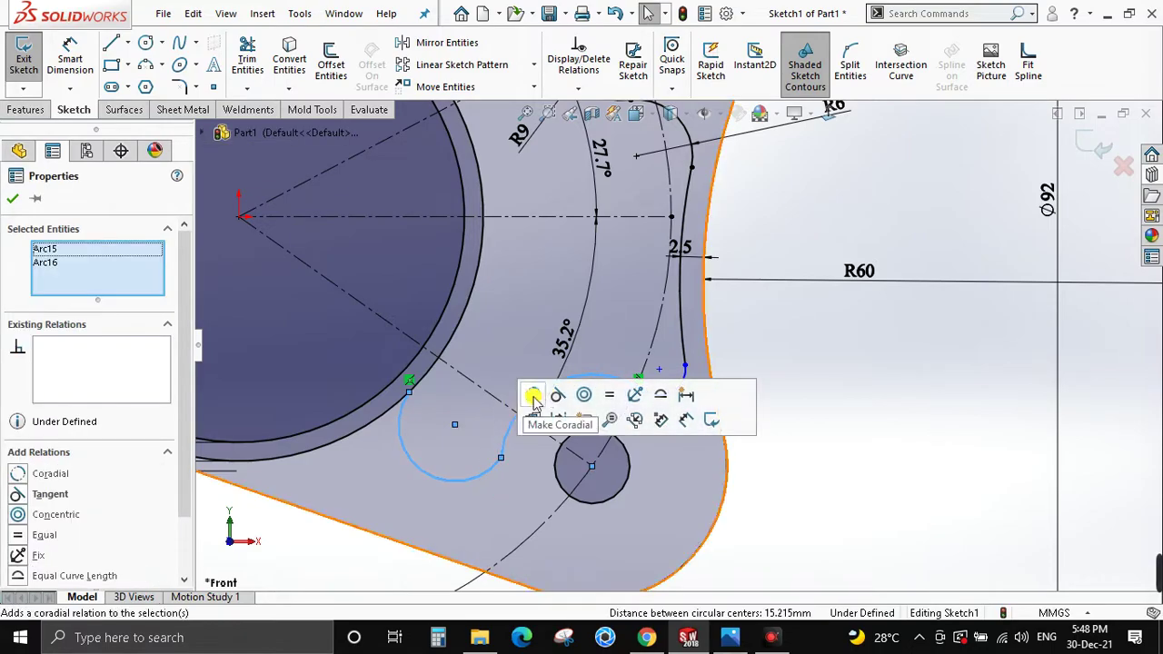
click(553, 392)
click(394, 410)
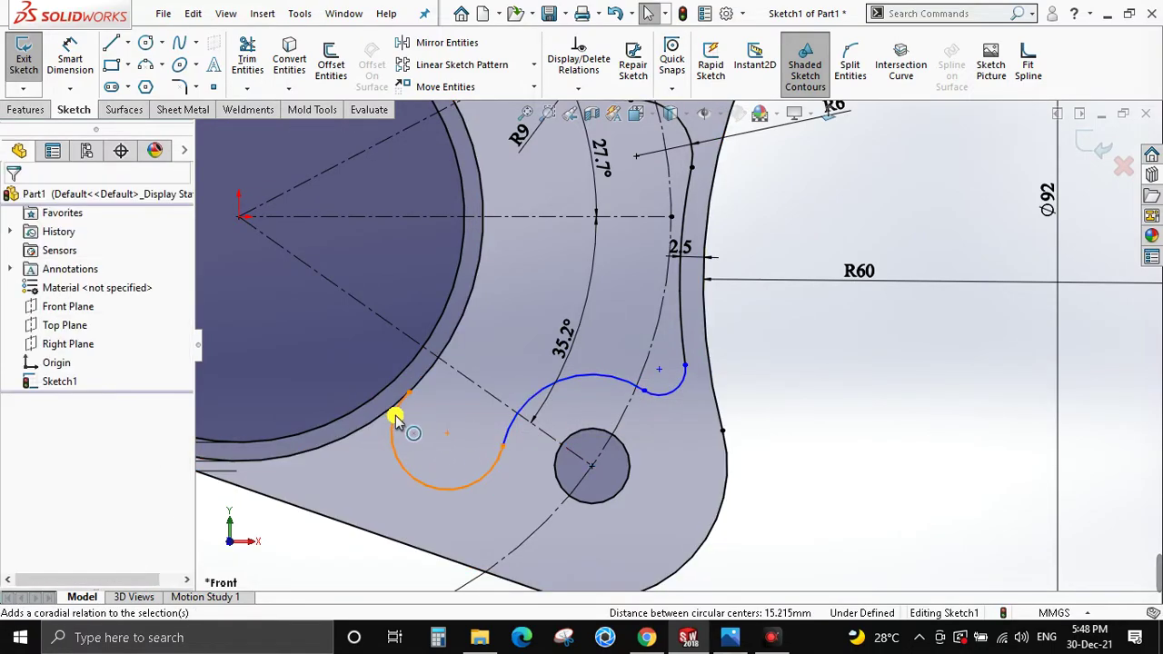
click(411, 386)
click(422, 384)
ctrl+click(423, 384)
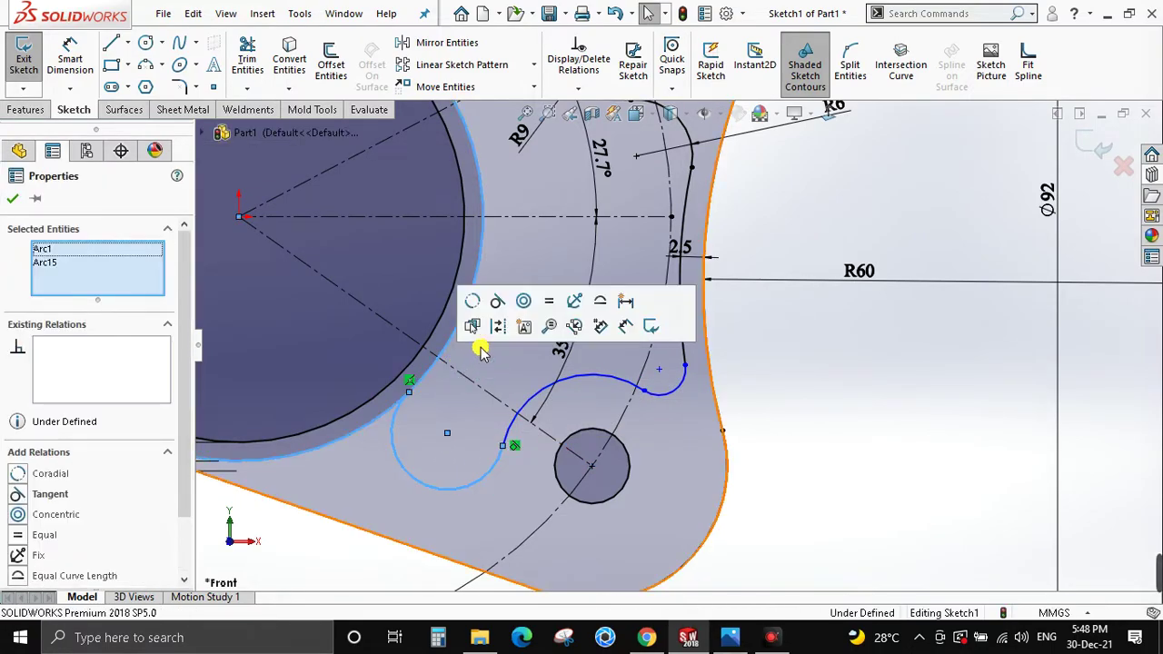
click(497, 302)
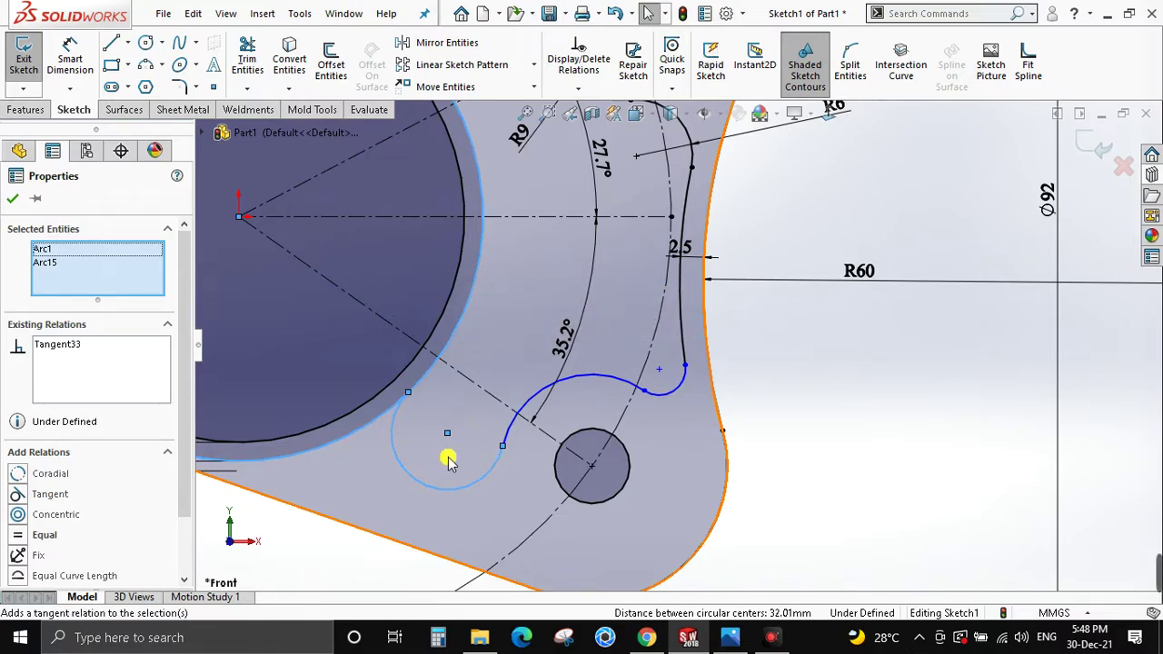
click(446, 457)
scroll(603, 345, up, 2)
key(alt+Tab)
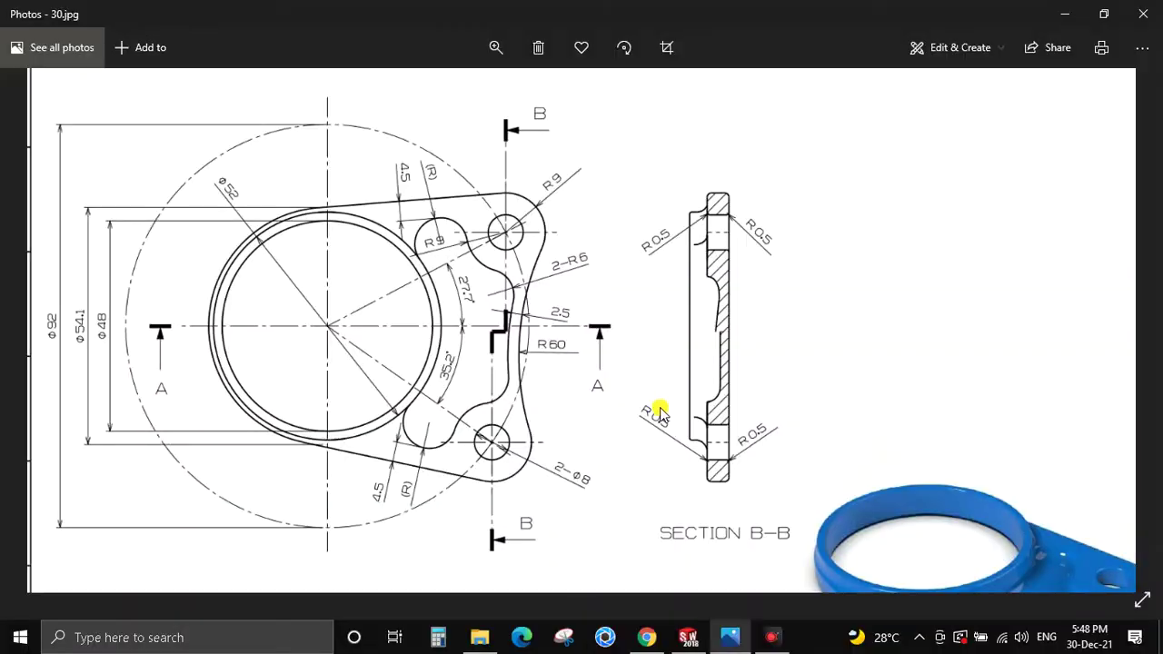
key(alt+Tab)
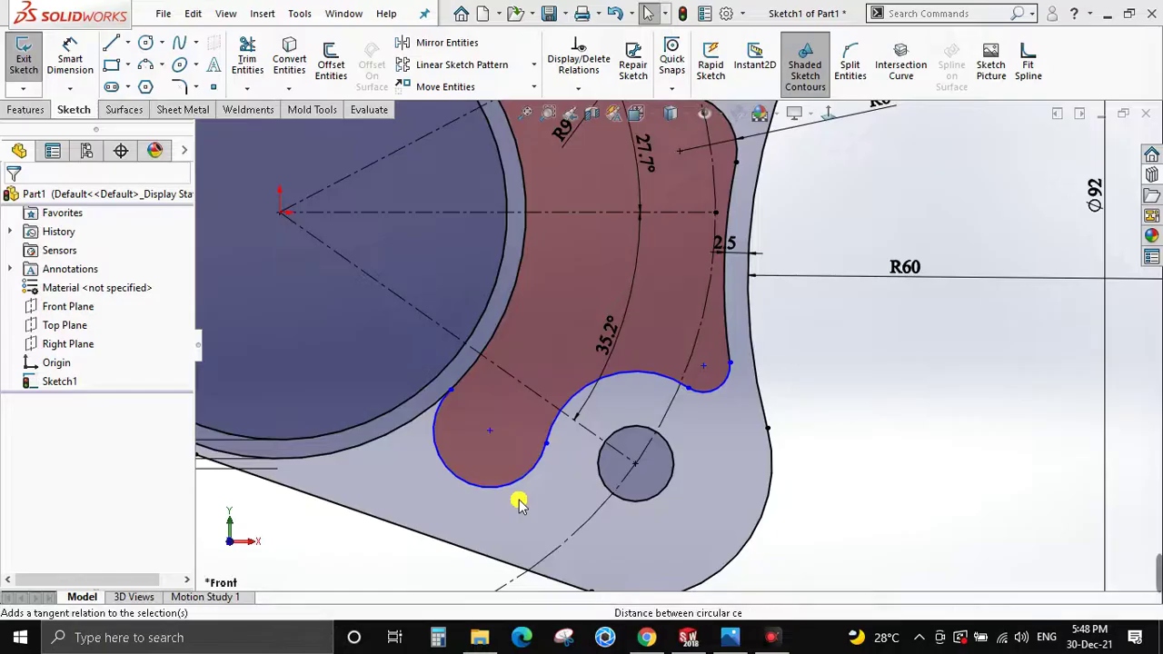
Dimension the lower recess arc 4.5 mm from the plate's bottom edge.
click(470, 488)
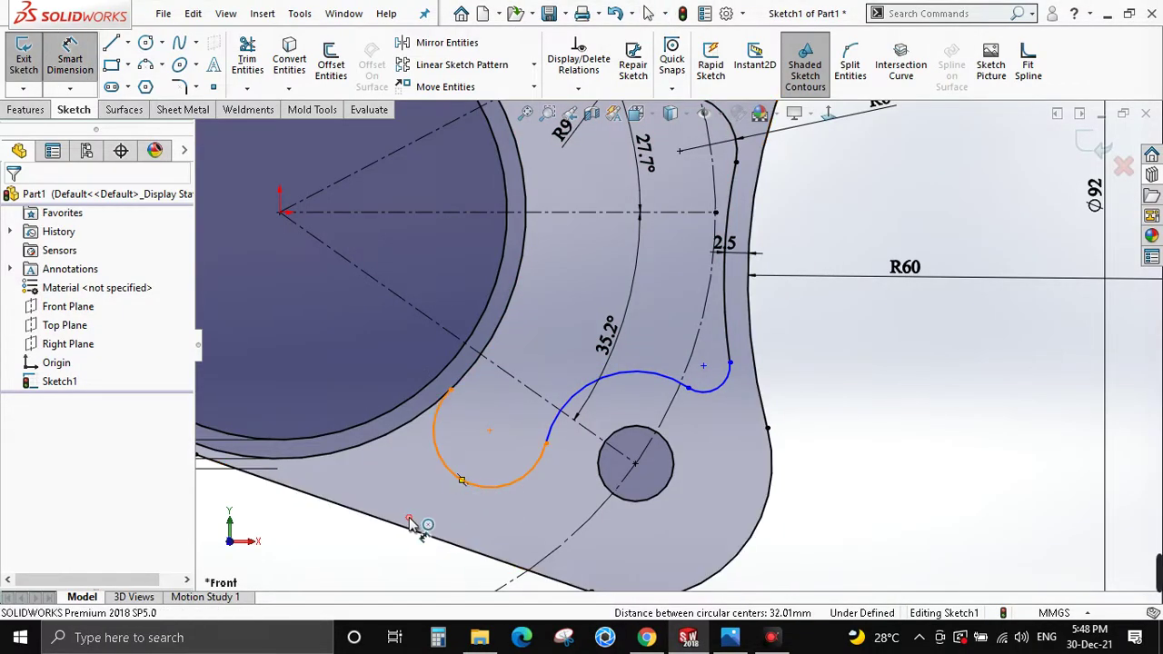
click(385, 521)
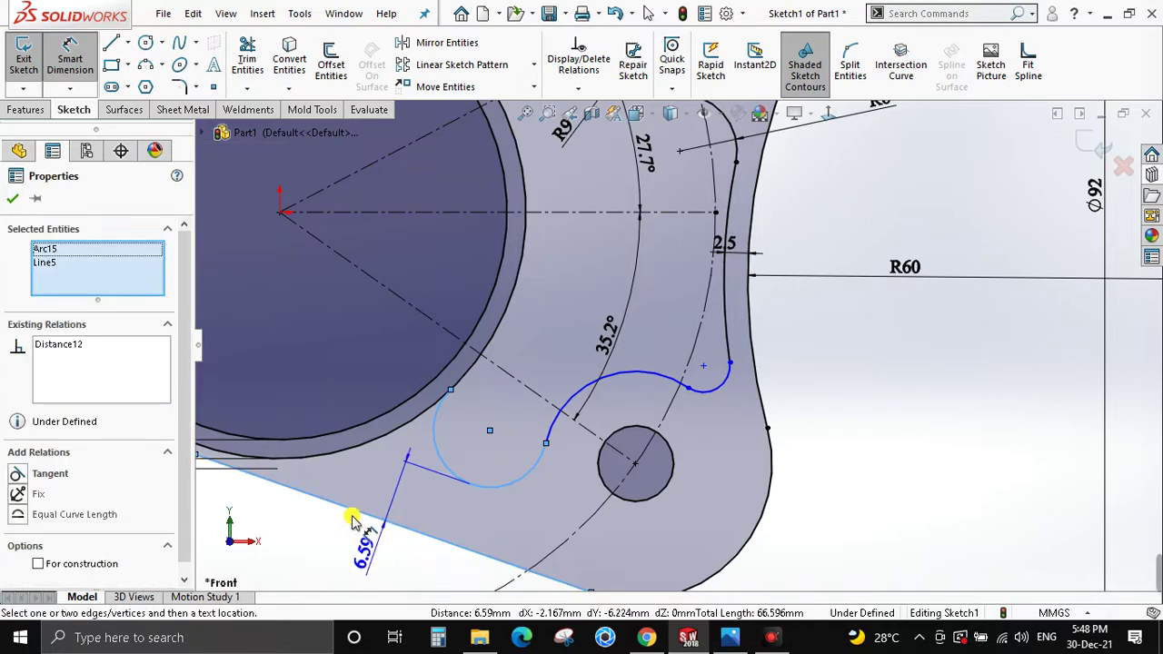
click(376, 564)
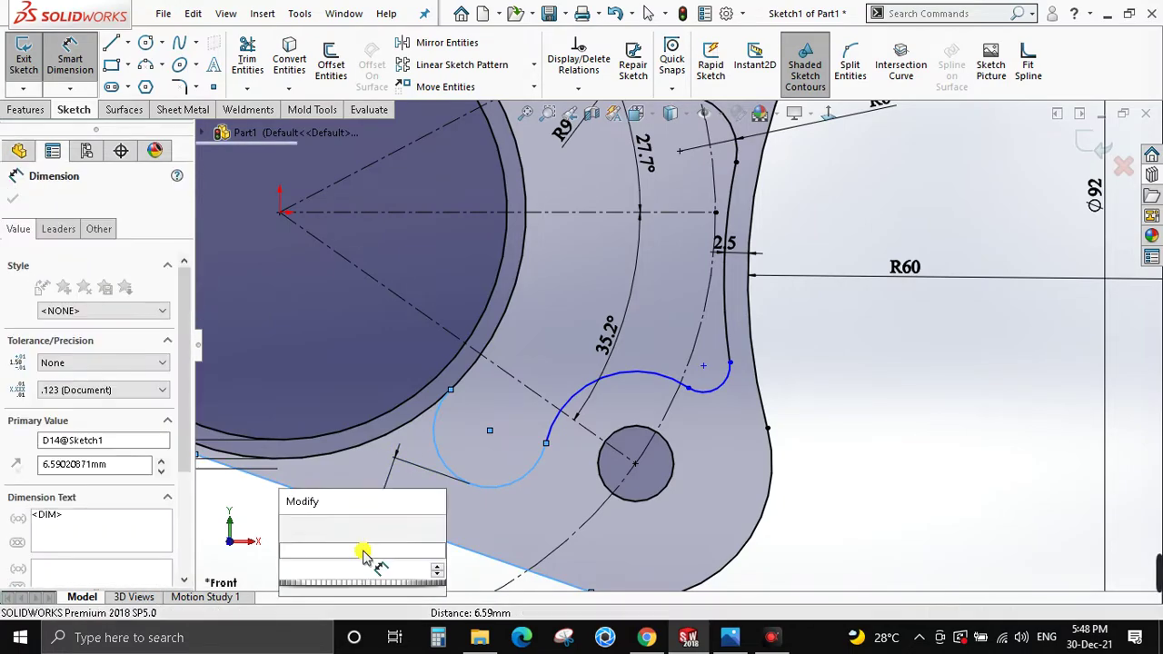
text(4.5)
key(Return)
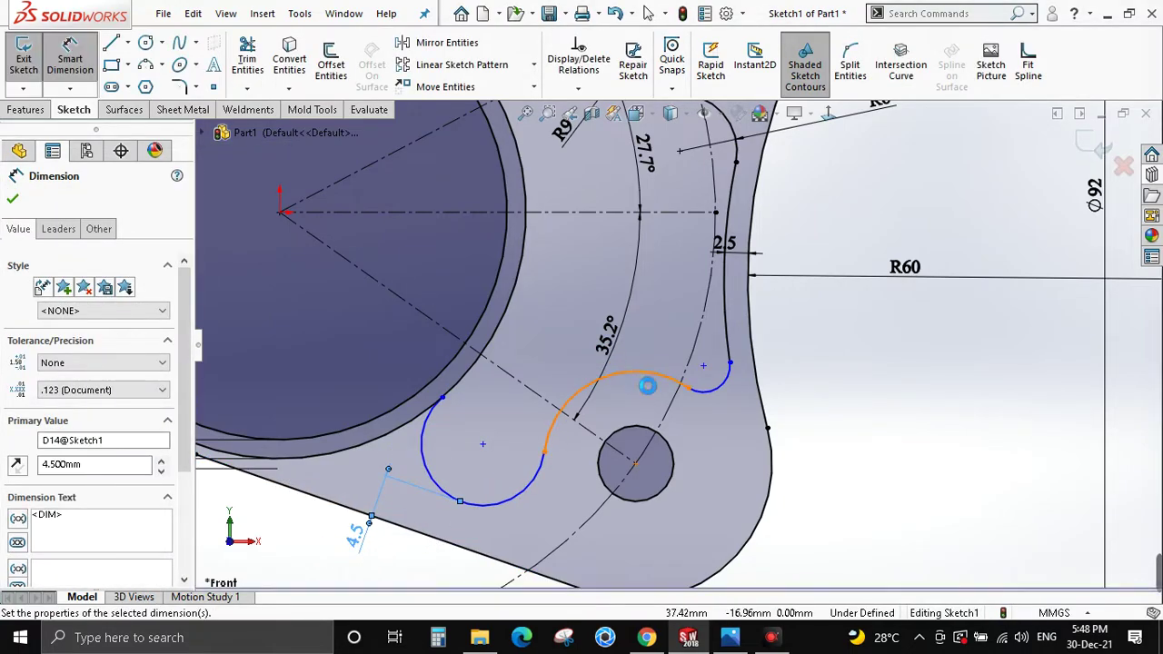
Dimension the lower recess arcs to radii R9 and R6.
click(630, 376)
click(560, 329)
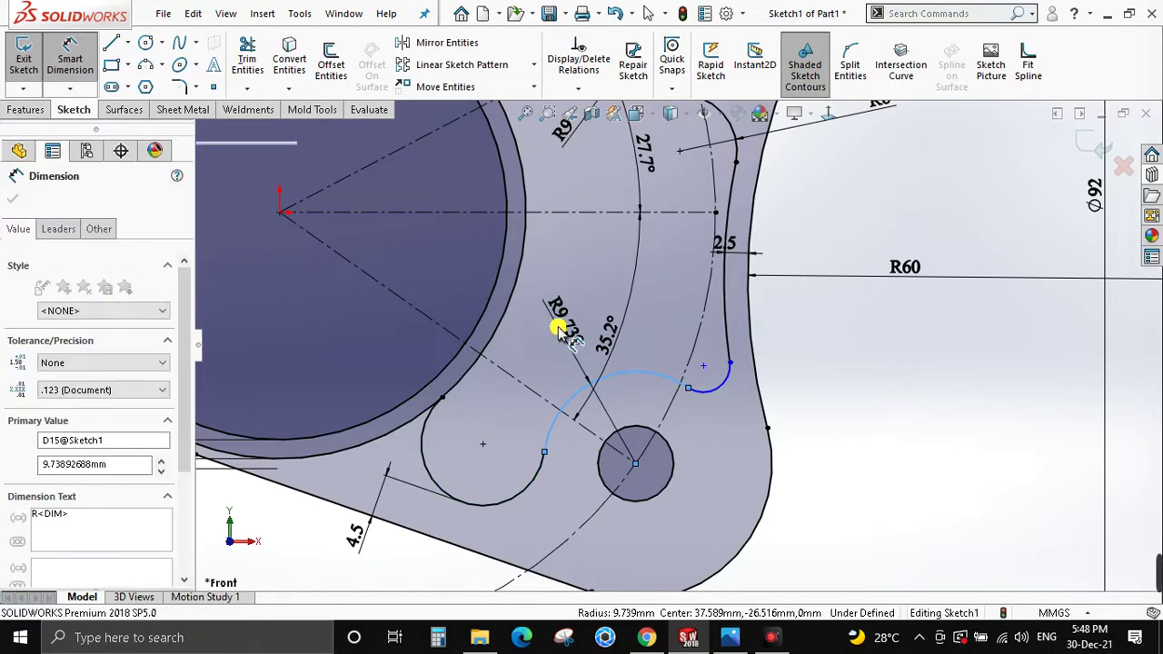
key(Return)
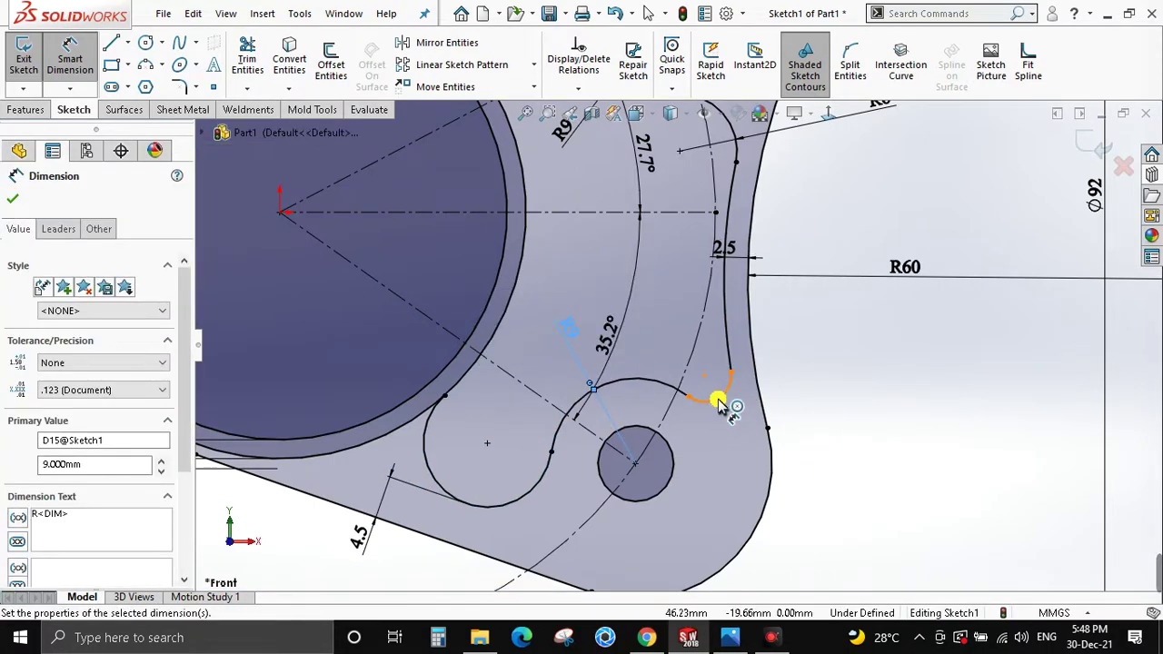
click(721, 395)
click(879, 439)
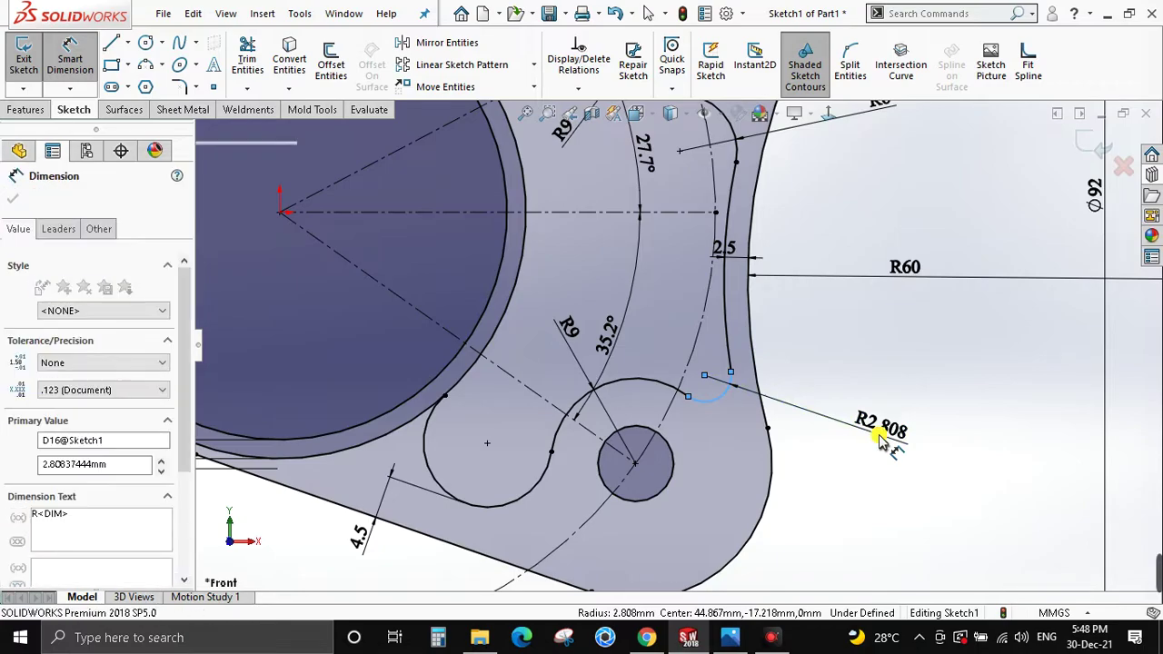
text(6)
key(Return)
scroll(799, 400, up, 2)
key(Escape)
scroll(730, 304, up, 2)
scroll(670, 267, up, 2)
Compare against the drawing and exit the fully defined Sketch1.
key(alt+Tab)
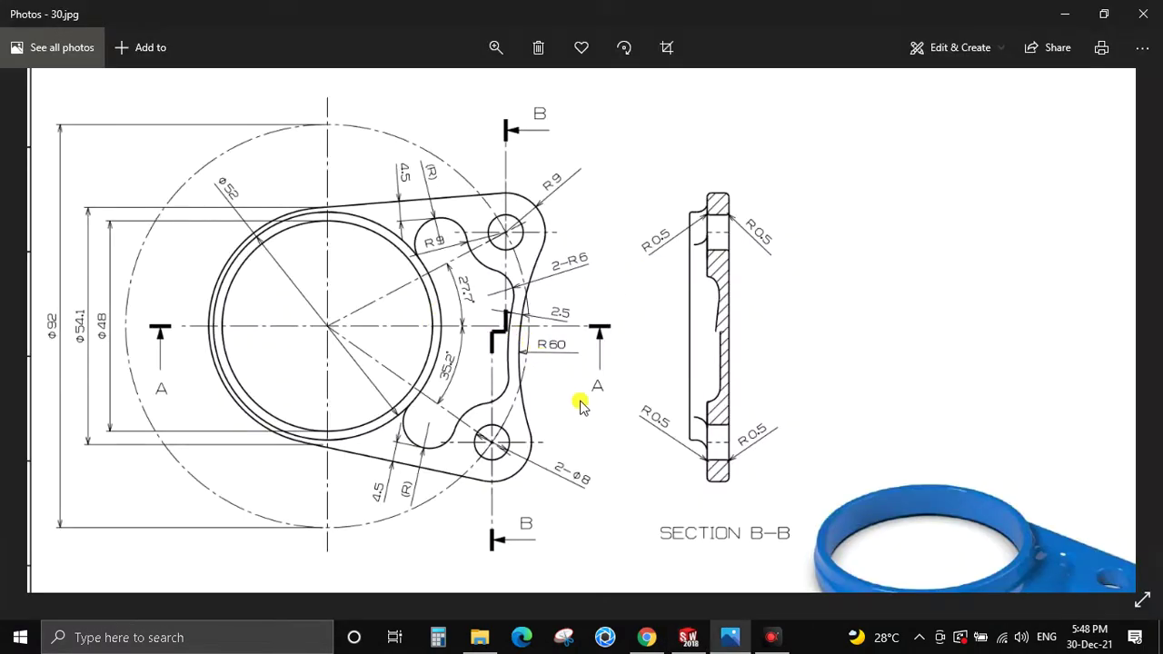
key(alt+Tab)
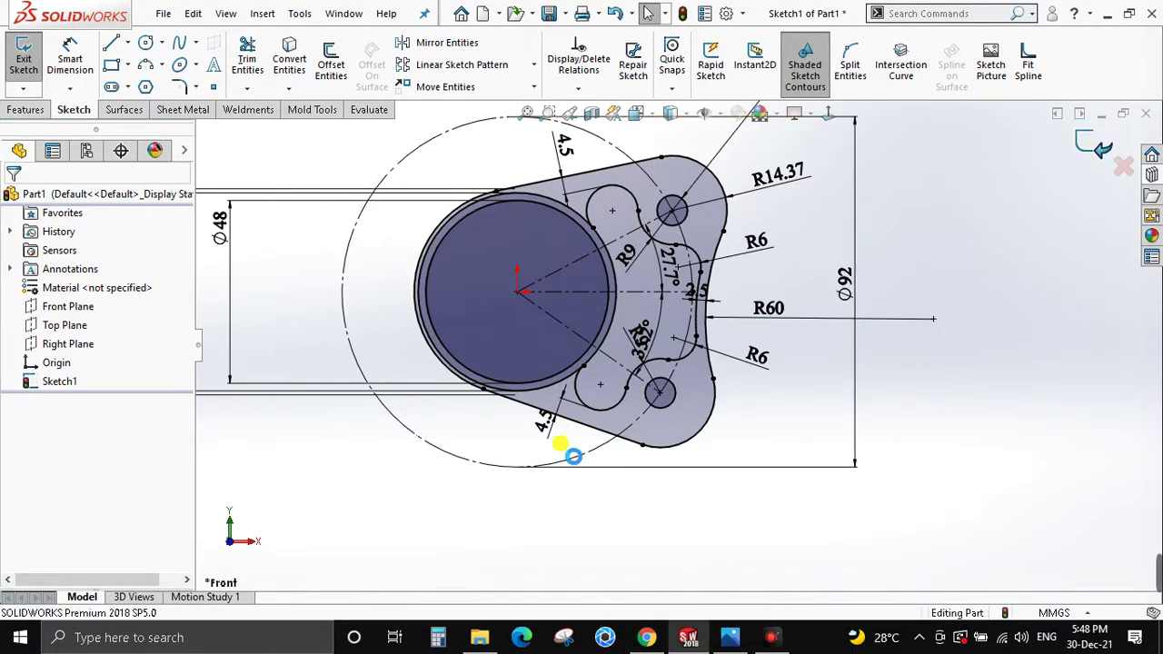
key(ctrl+b)
scroll(642, 334, up, 2)
click(769, 402)
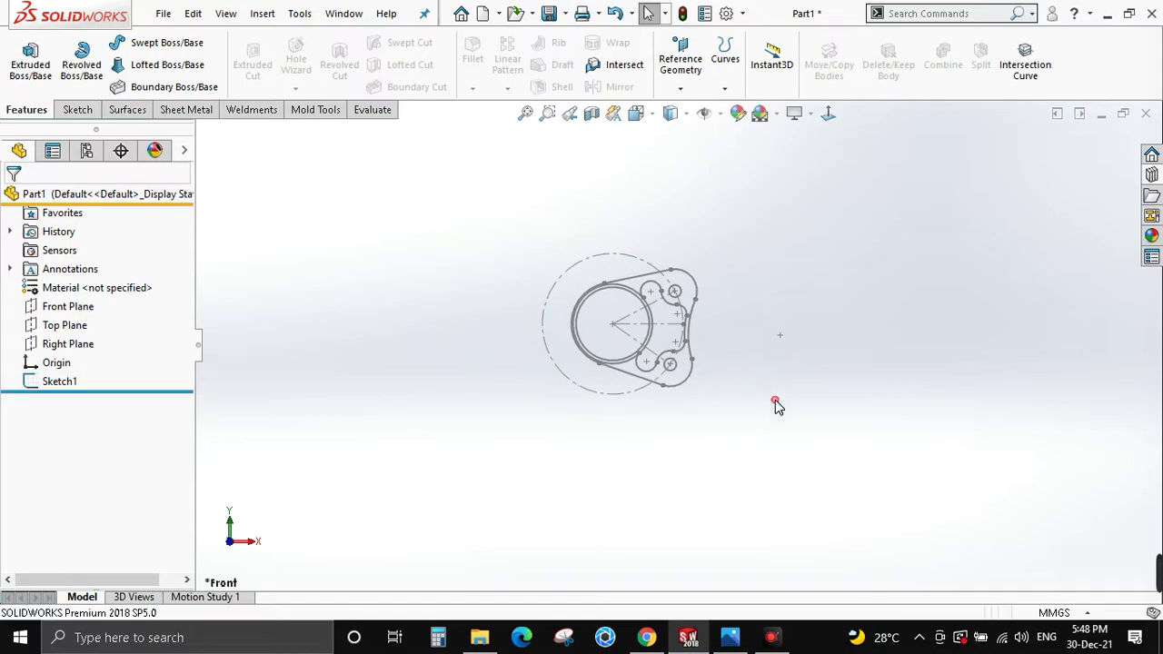
key(alt+Tab)
Pan down to Section A-A and the title block, back up to Section B-B, then return.
drag(565, 434, 564, 311)
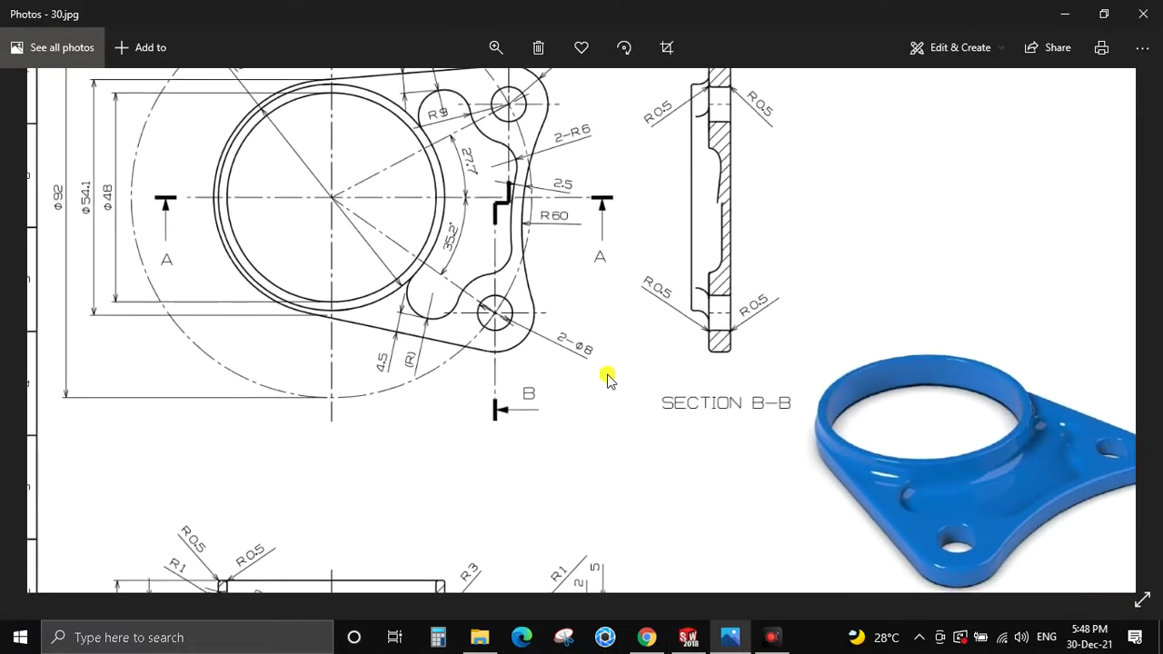
scroll(581, 399, down, 1)
mouse_move(548, 433)
mouse_down()
mouse_move(558, 202)
mouse_move(545, 423)
mouse_up()
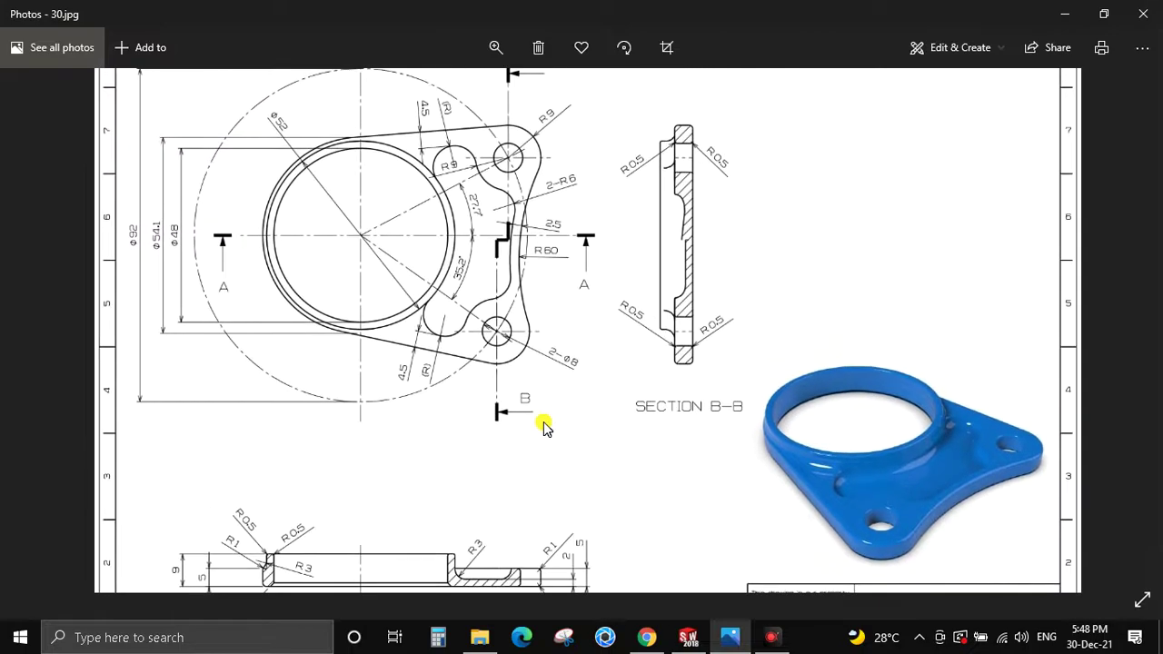
drag(473, 451, 485, 311)
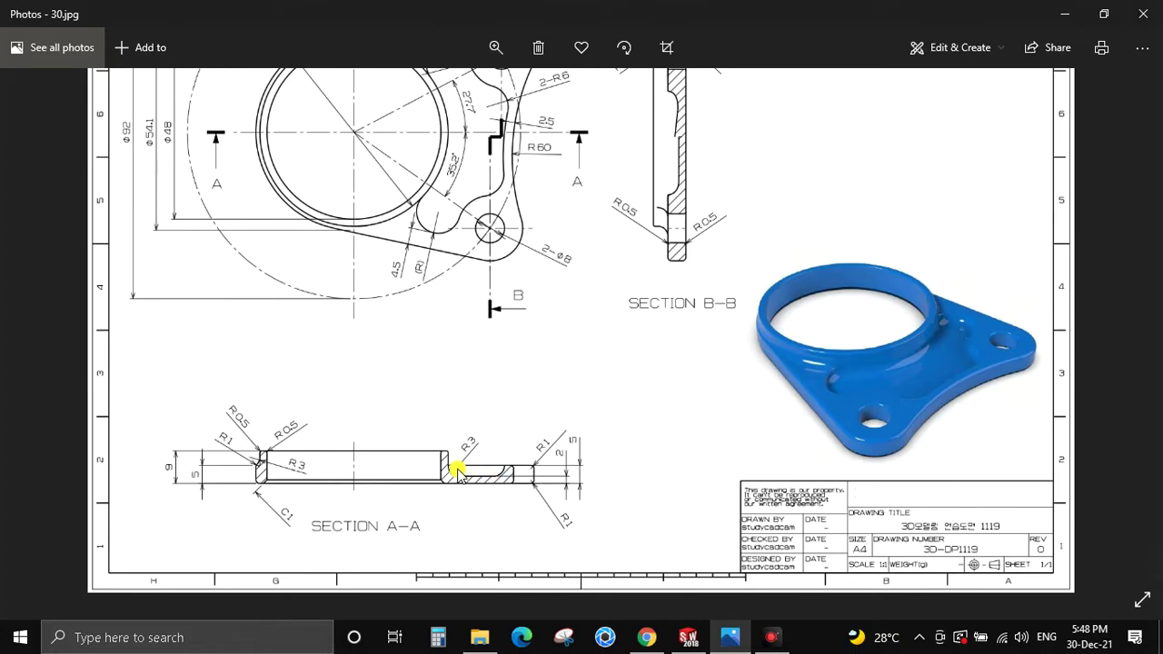
drag(691, 275, 639, 338)
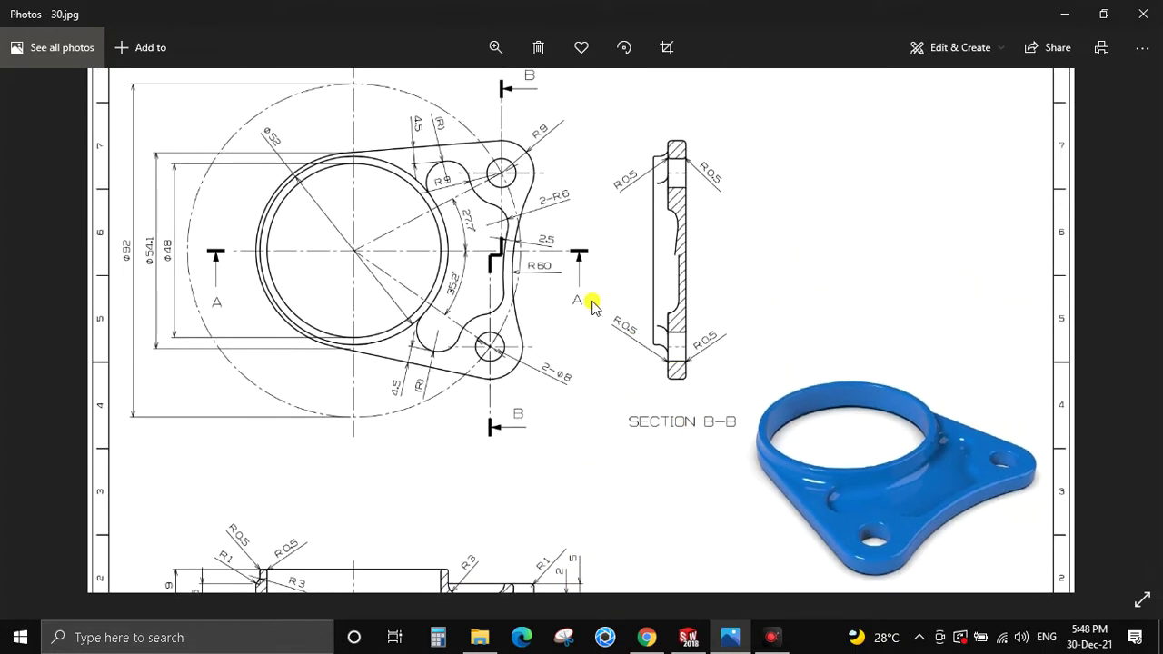
key(alt+Tab)
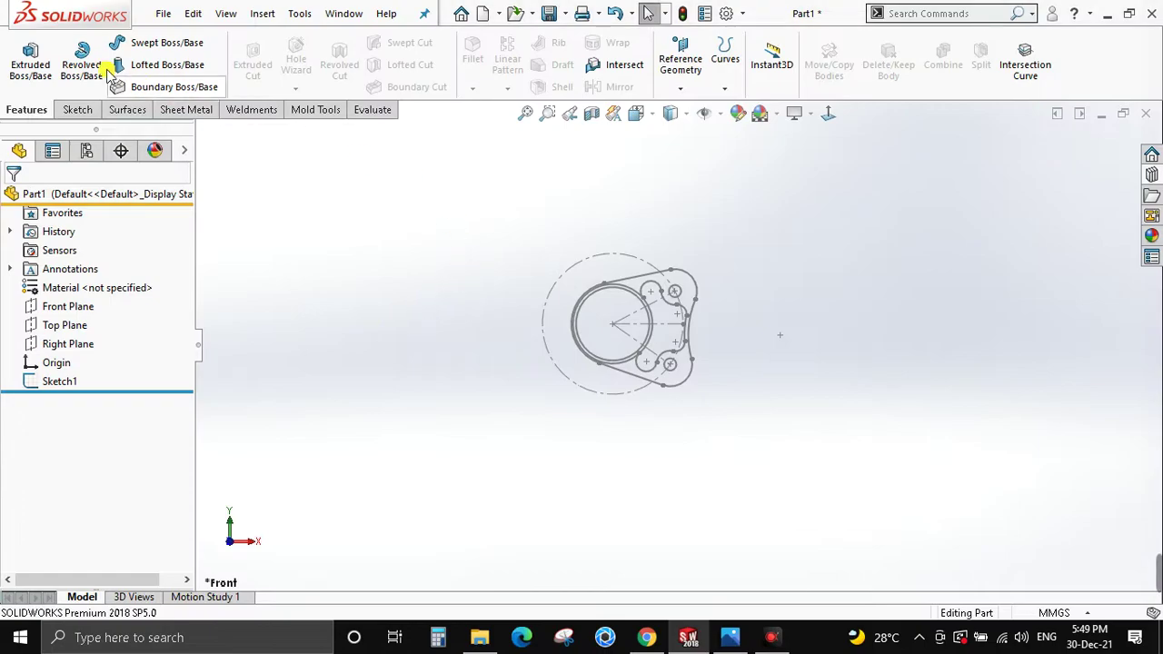
Extrude the Sketch1 plate region 5 mm deep as Boss-Extrude1.
click(40, 386)
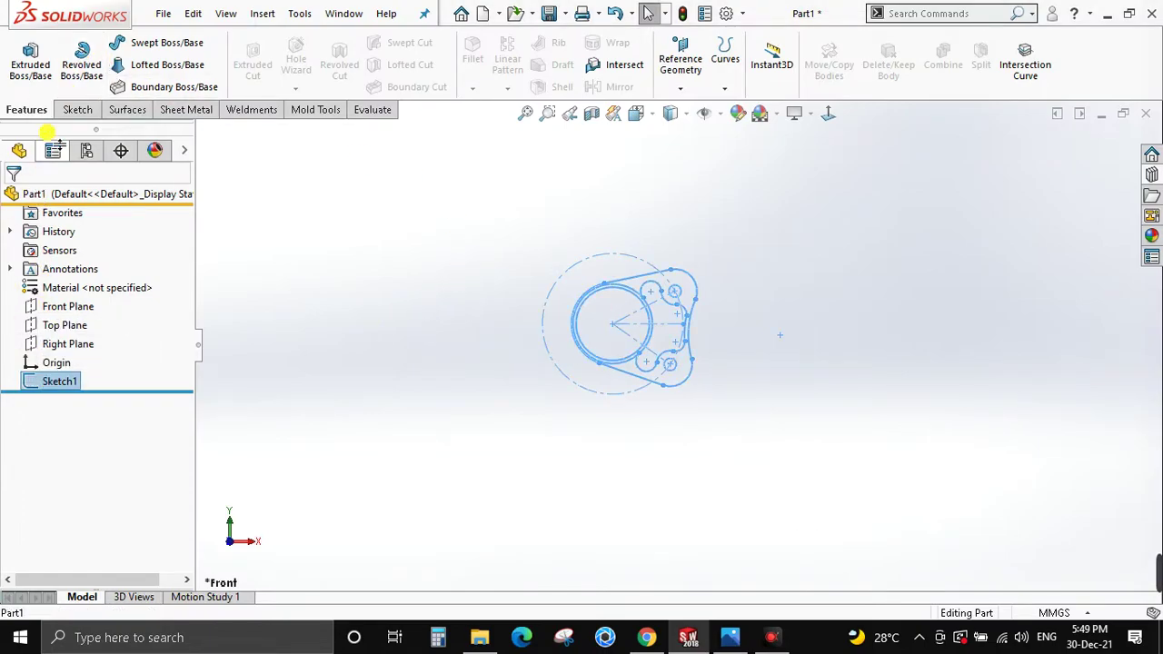
click(30, 64)
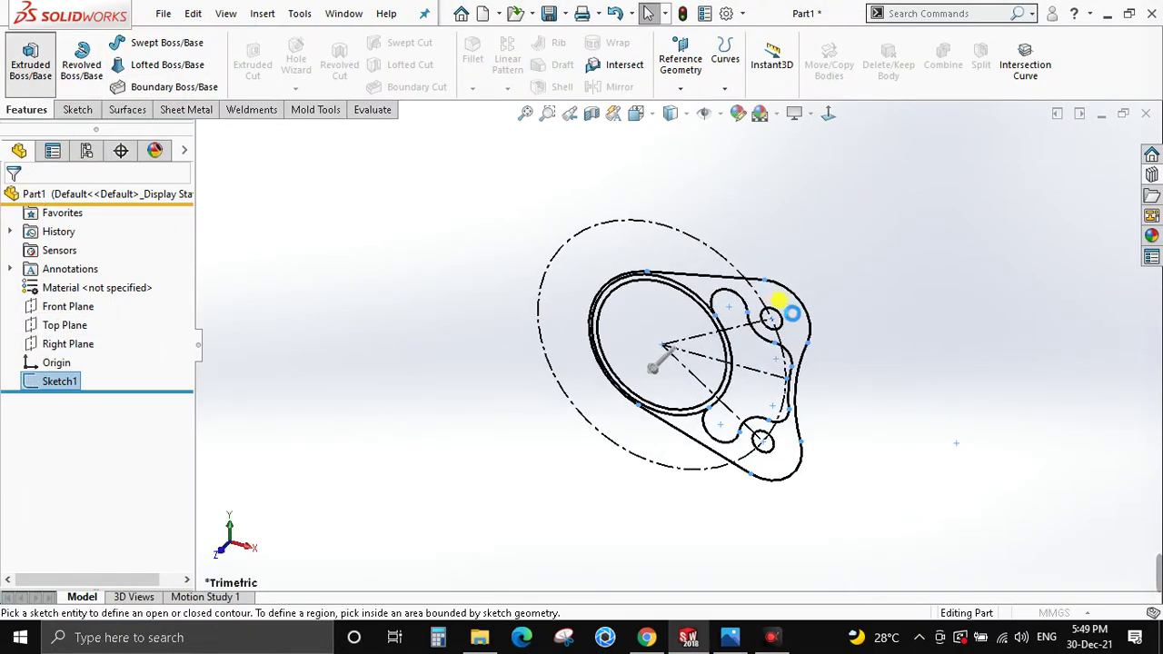
click(787, 304)
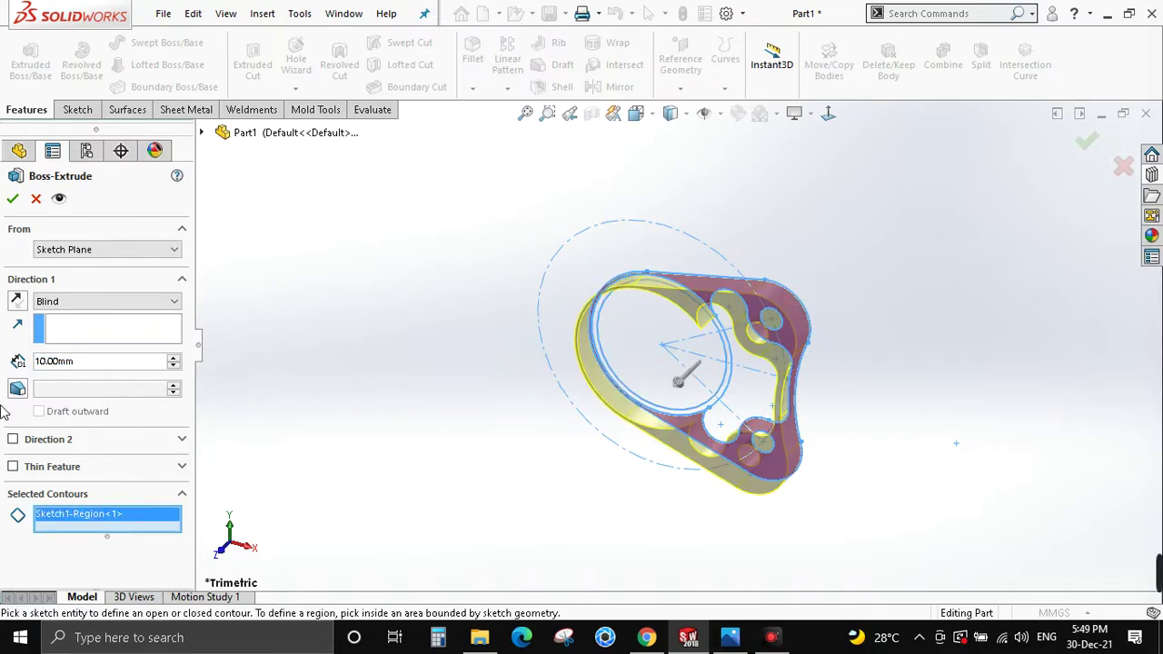
text(5)
key(Return)
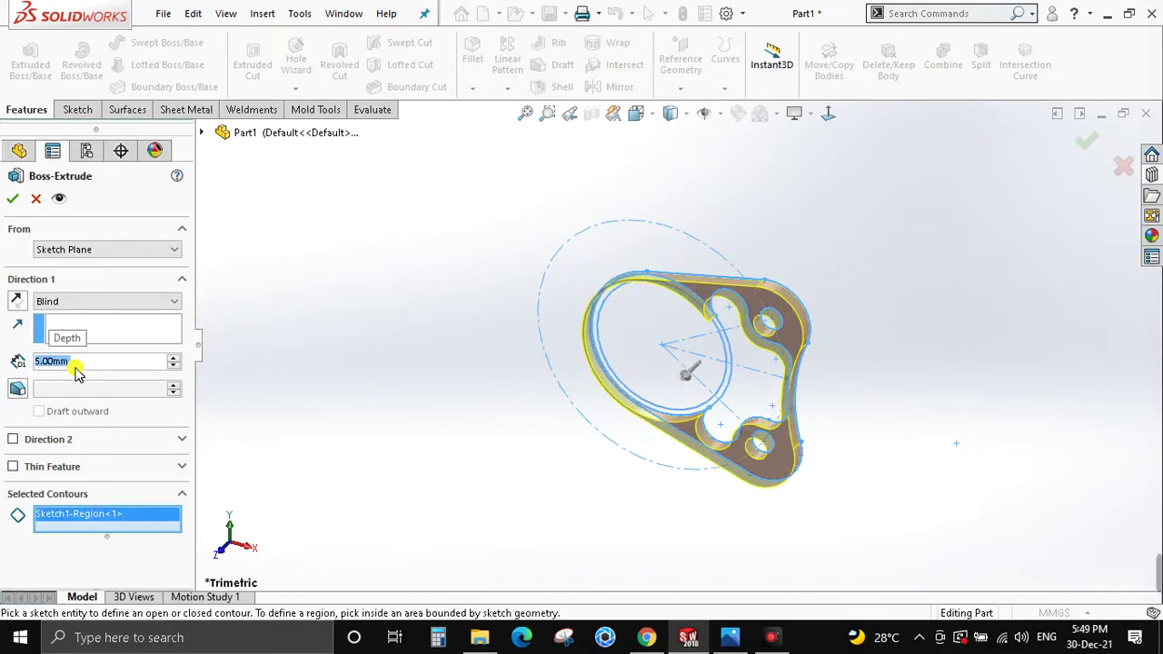
click(15, 201)
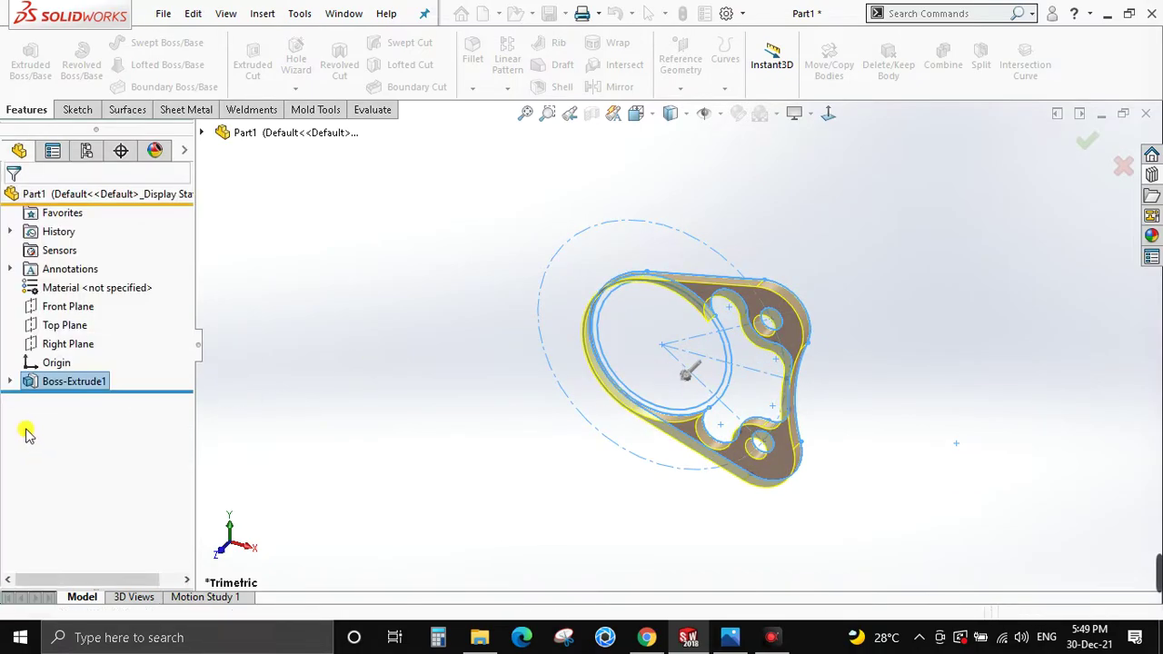
Rotate the part face-on and pan the reference drawing to Section A-A and the title block.
click(78, 400)
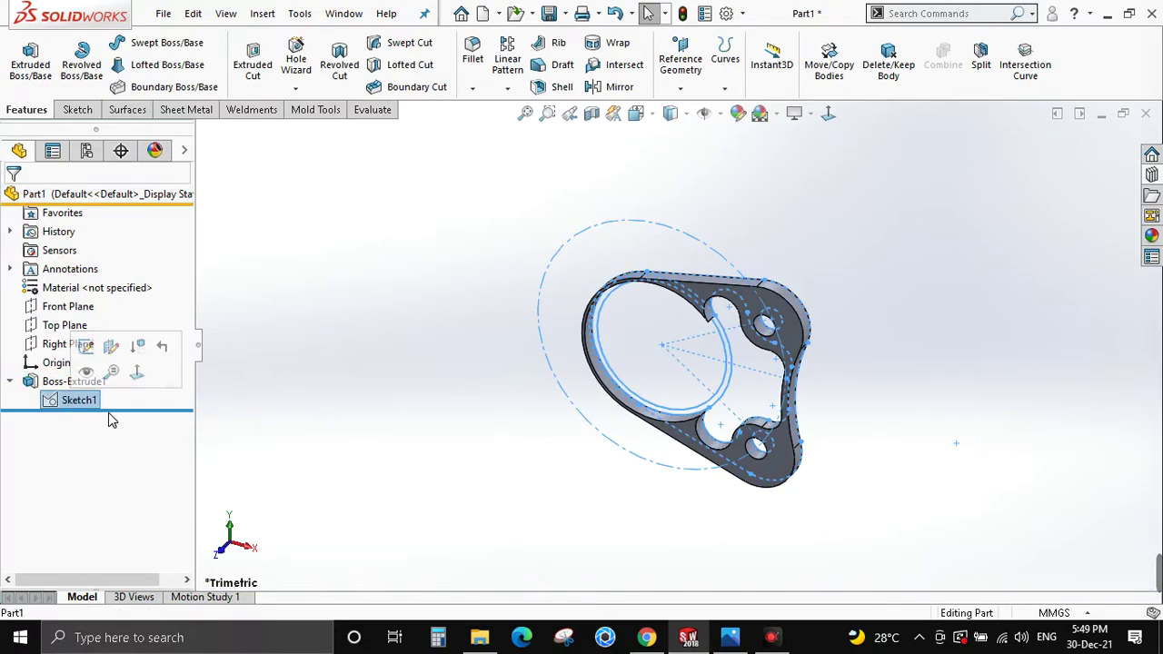
middle_drag(224, 430, 282, 337)
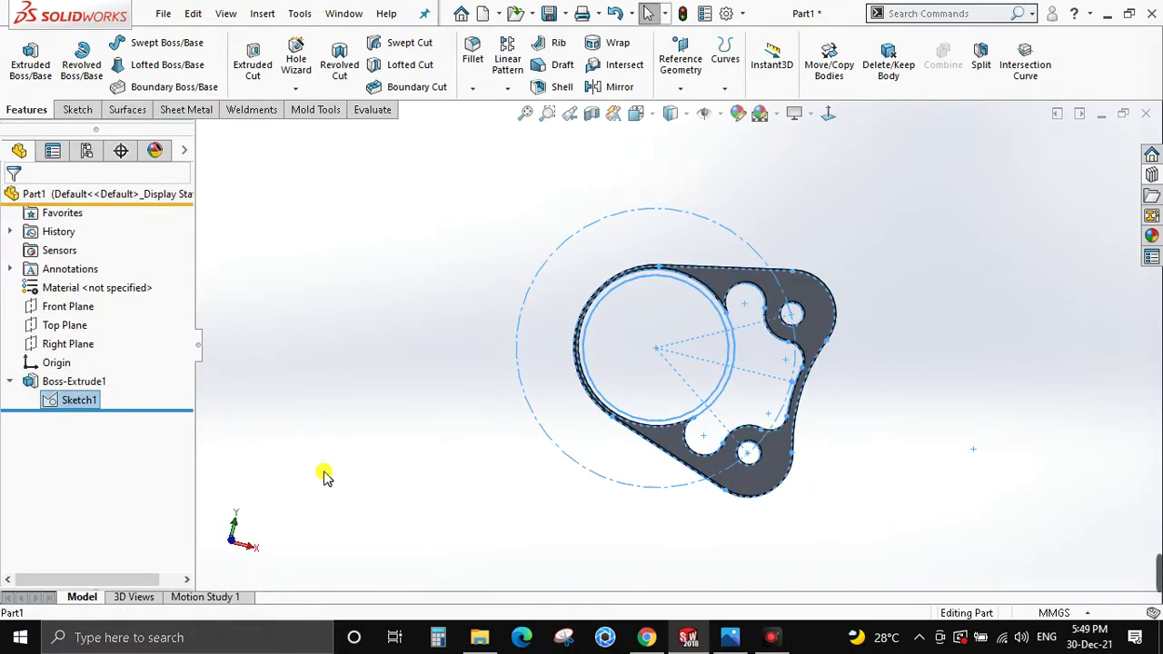
key(alt+Tab)
drag(588, 480, 555, 363)
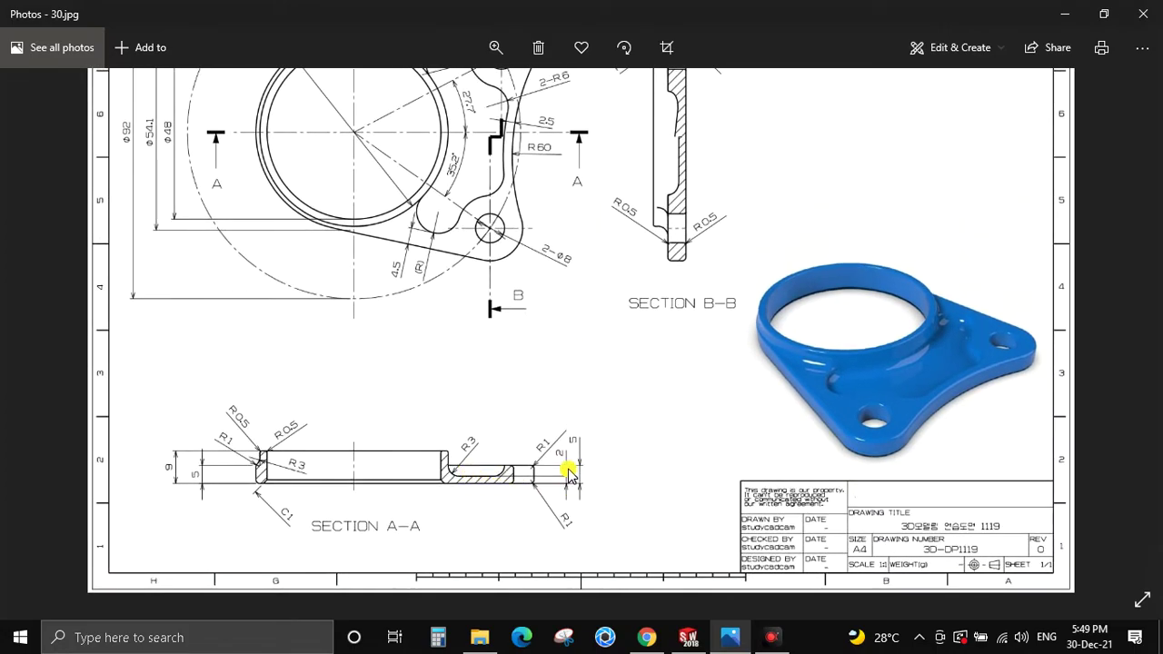
key(alt+Tab)
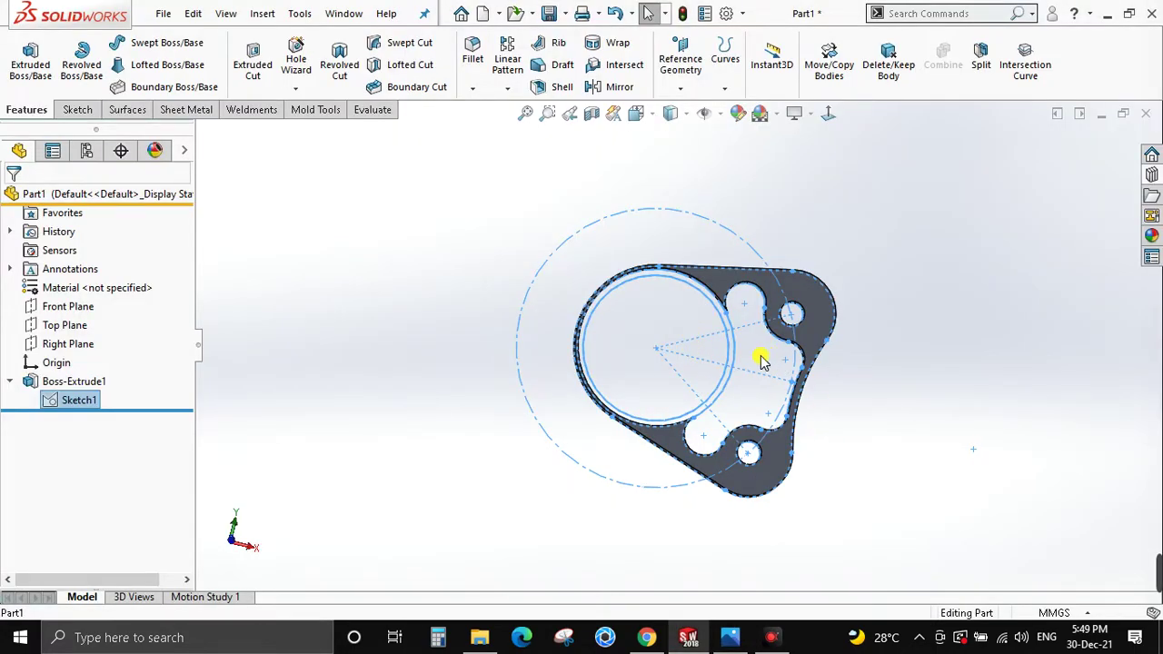
click(40, 76)
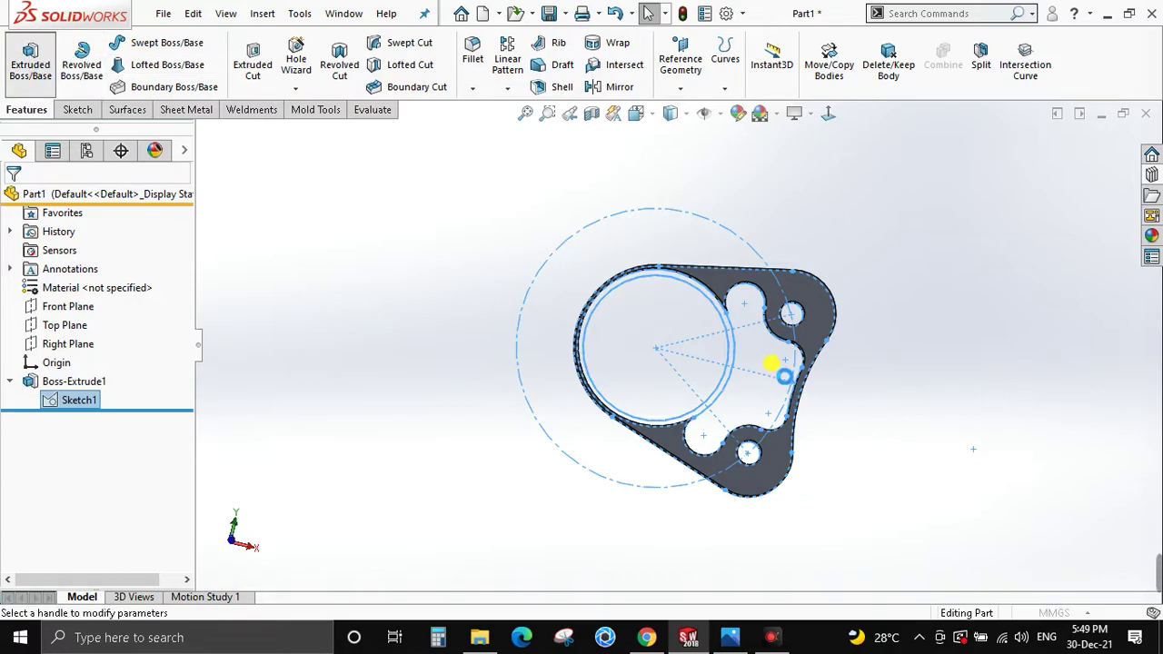
click(770, 364)
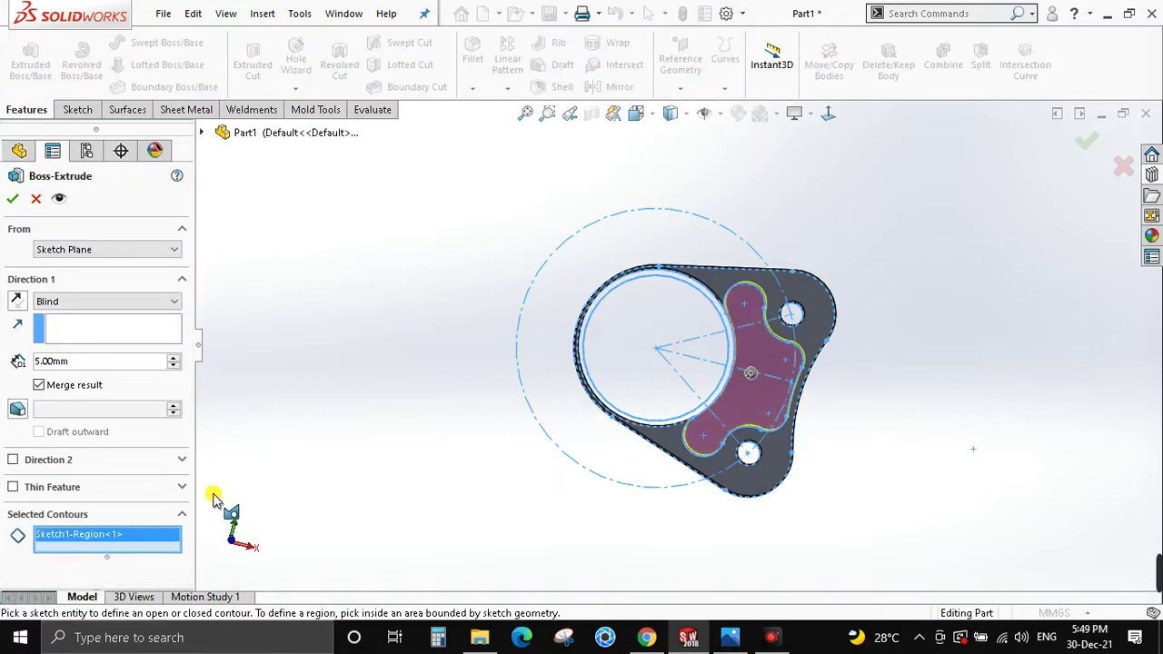
text(2)
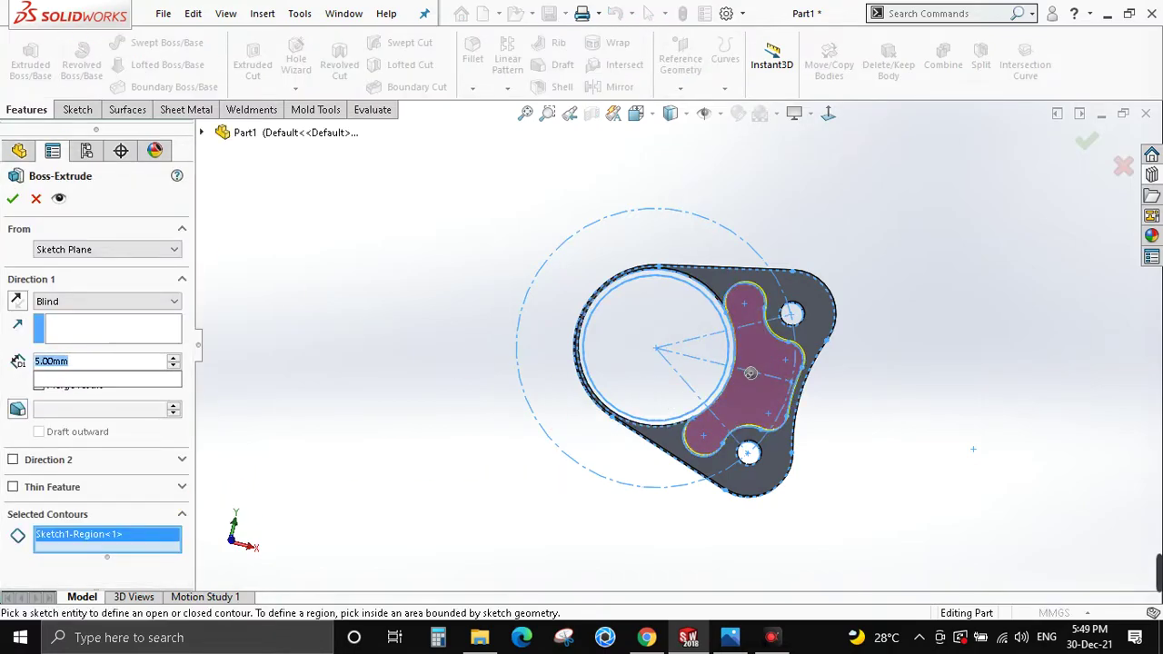
key(Return)
click(12, 198)
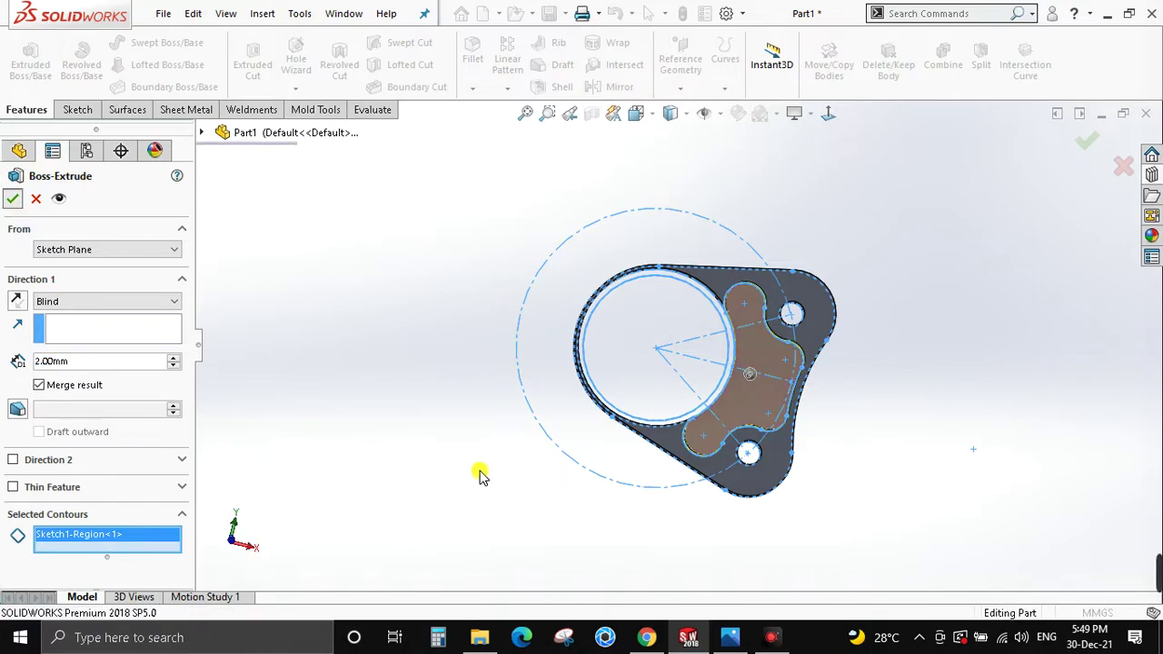
middle_drag(763, 374, 730, 332)
key(alt+Tab)
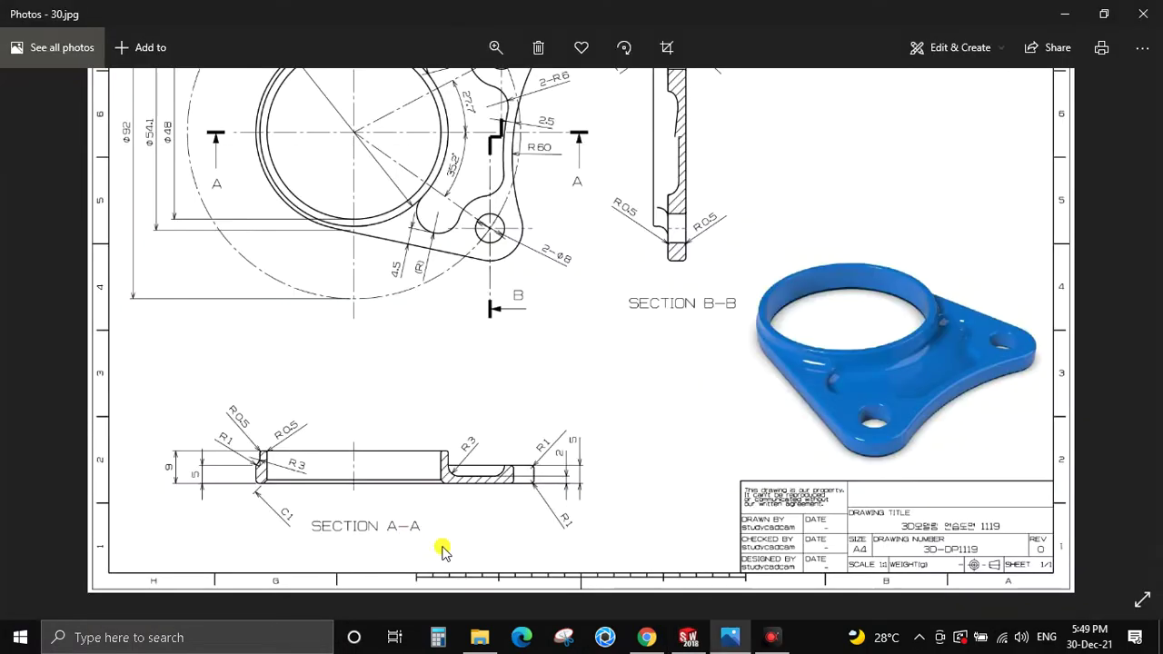
scroll(409, 345, up, 1)
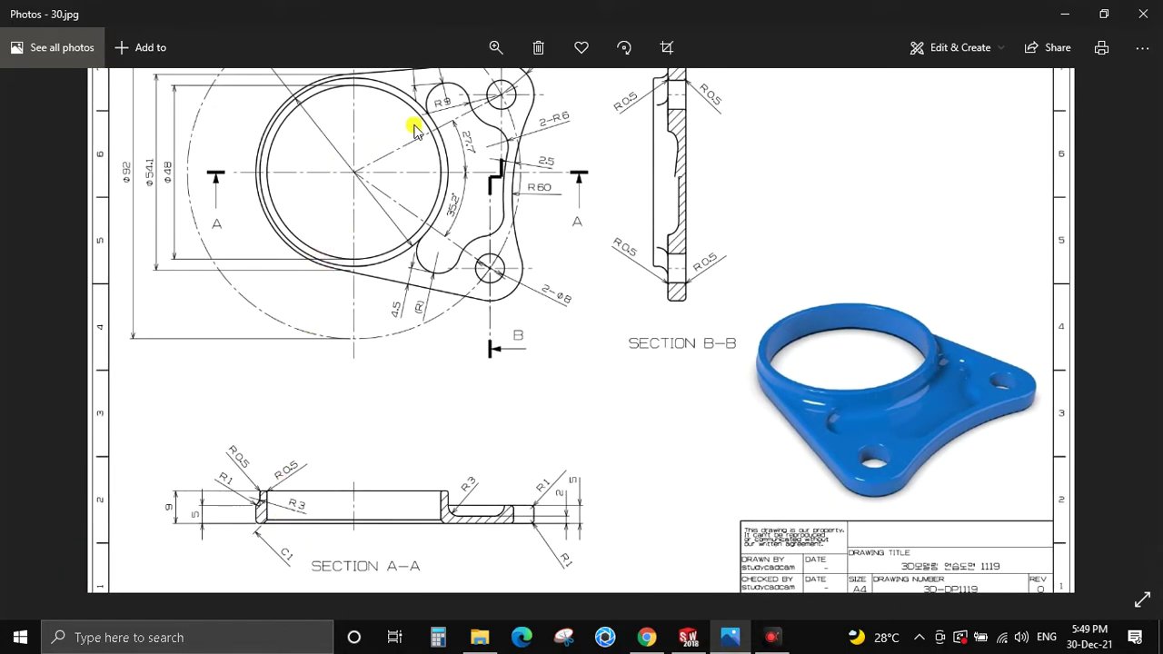
key(alt+Tab)
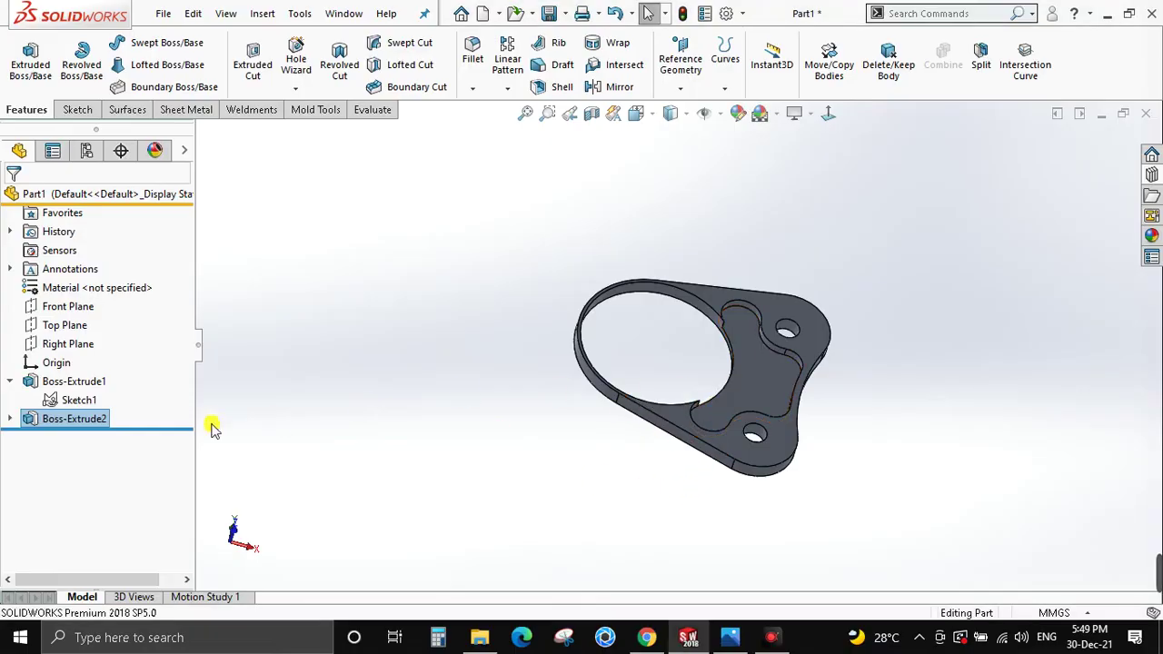
Extrude Sketch1's ring region 9 mm as Boss-Extrude3, then bring up the reference drawing.
click(53, 400)
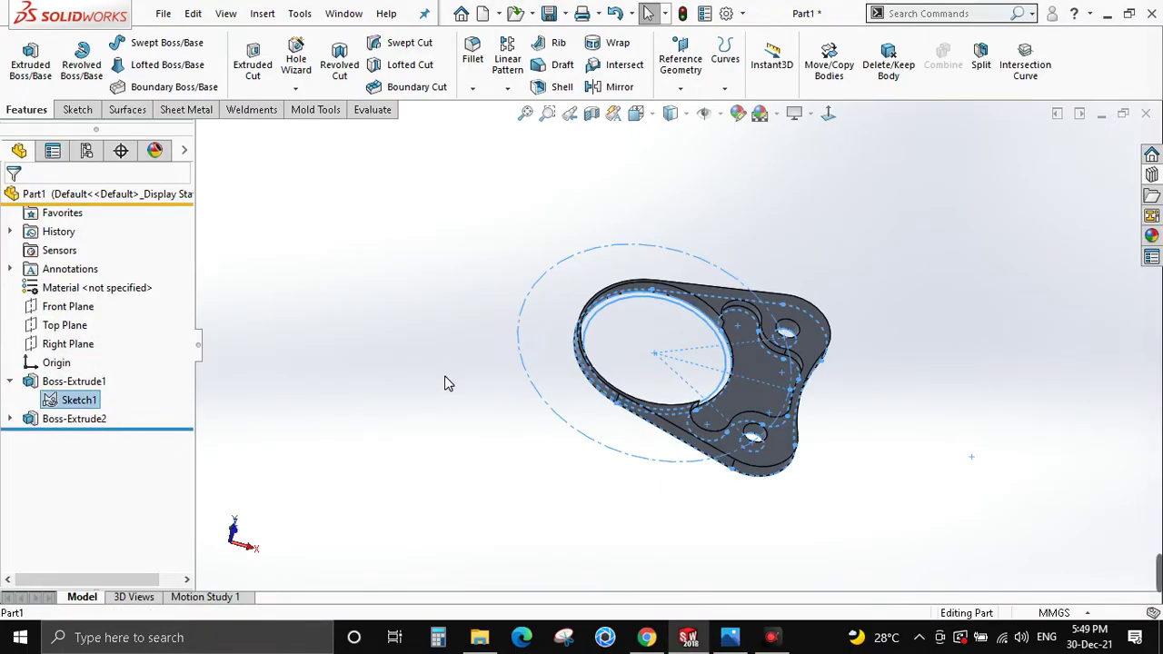
click(31, 65)
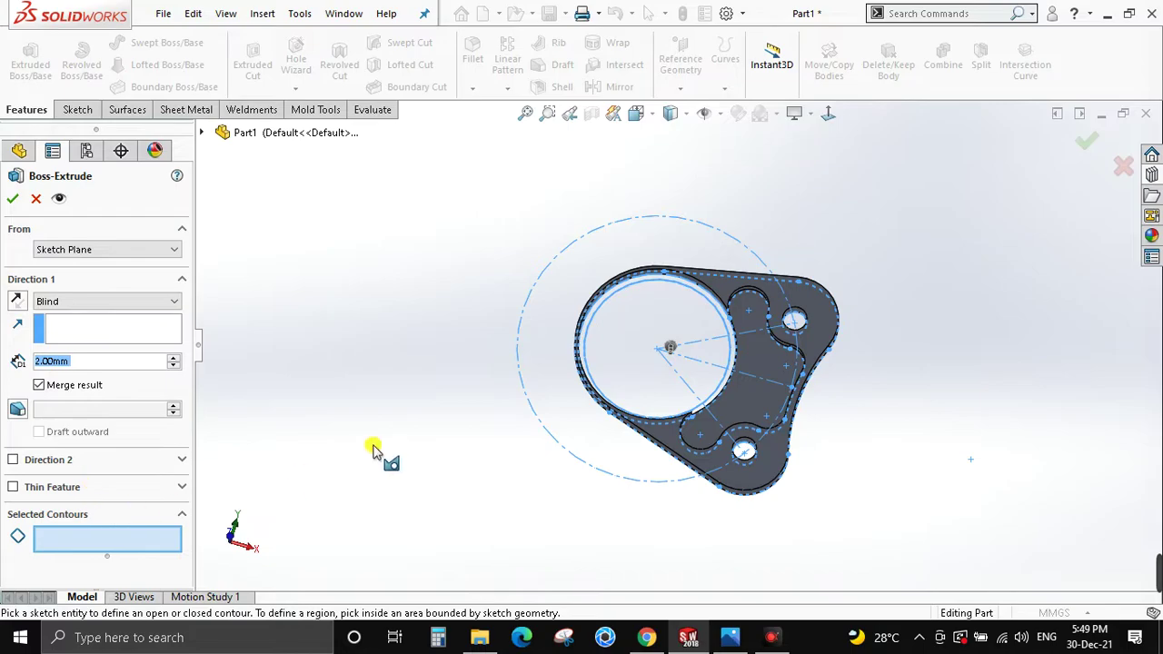
scroll(678, 293, down, 3)
scroll(690, 299, down, 2)
click(693, 306)
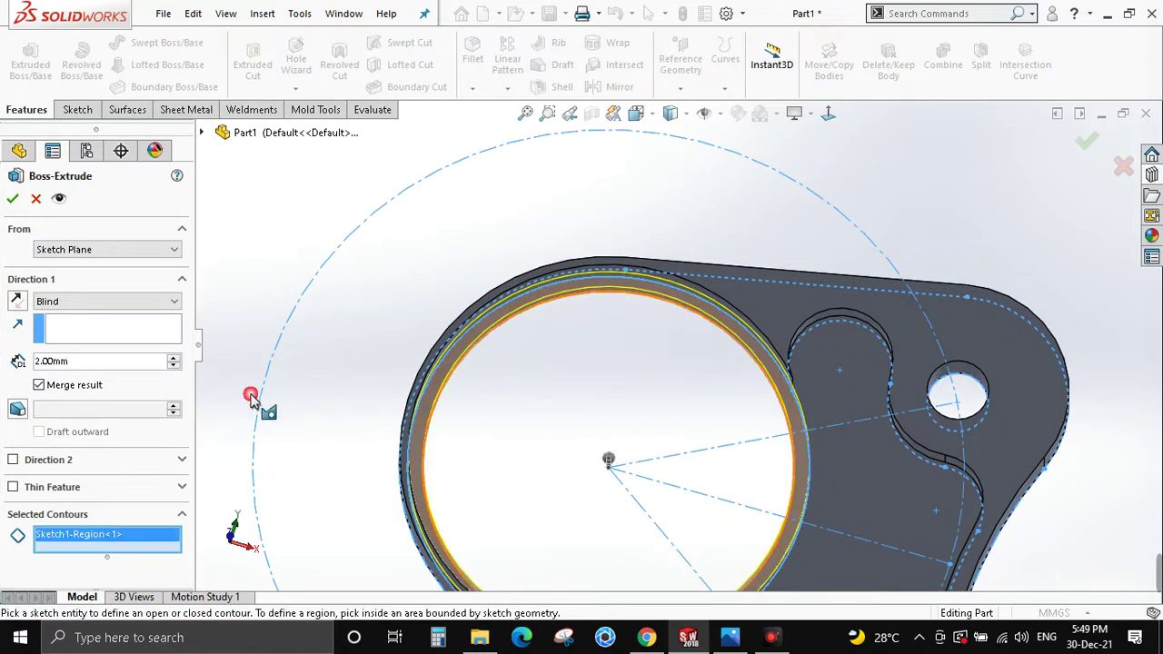
text(9)
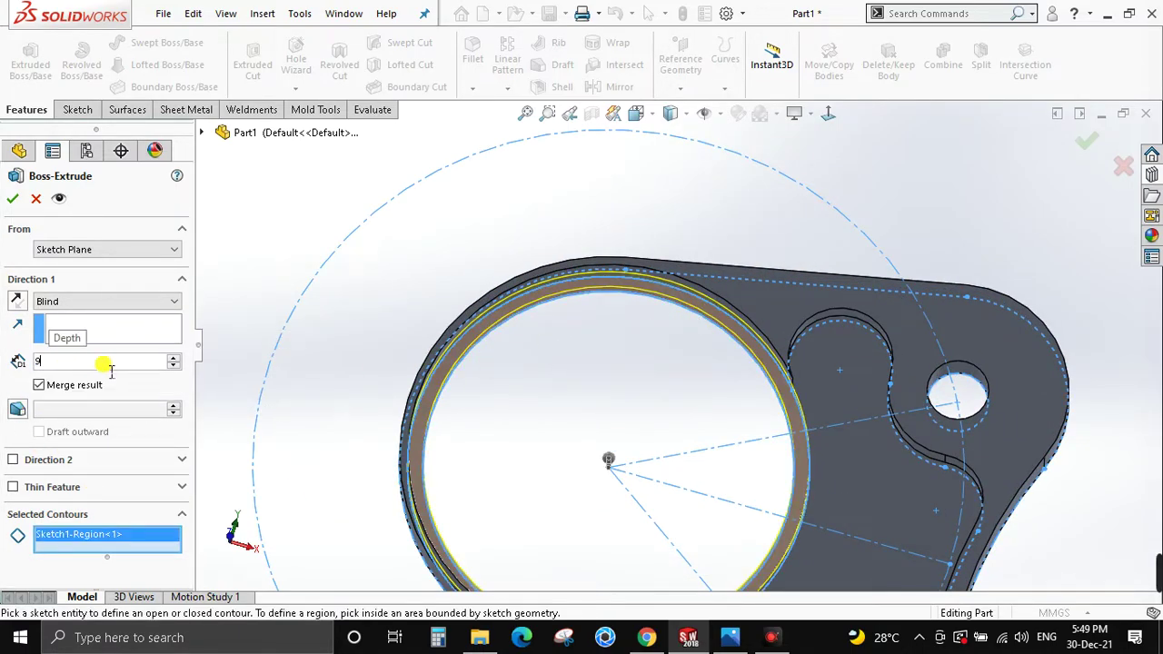
key(Return)
click(11, 196)
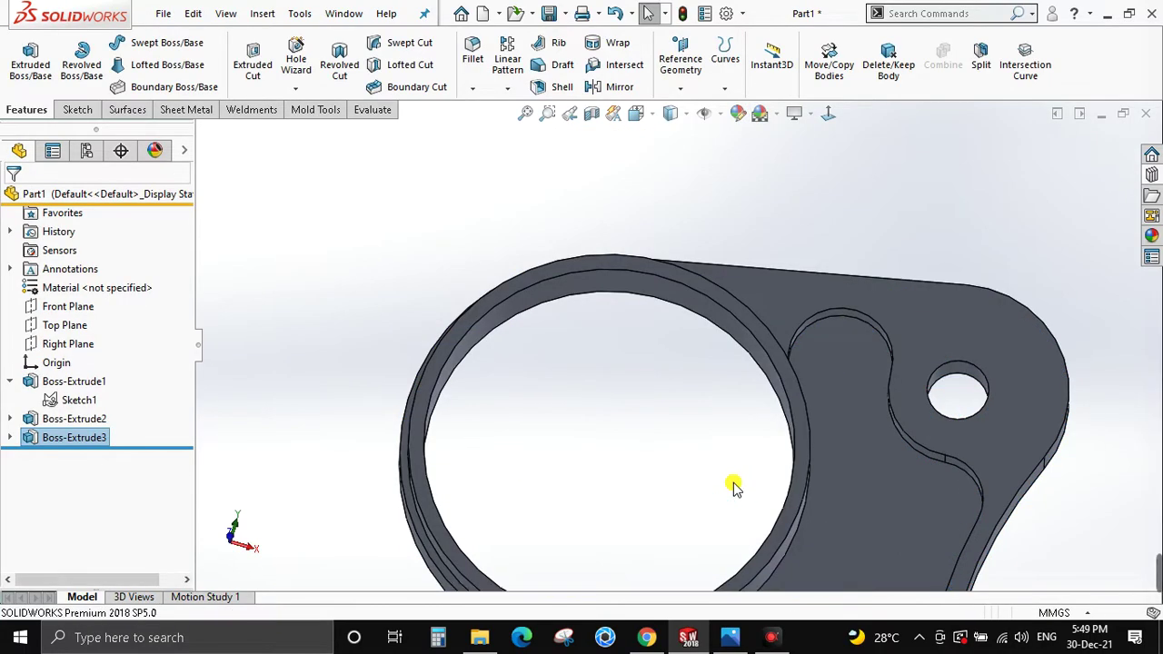
mouse_move(805, 488)
middle_down()
mouse_move(823, 371)
mouse_move(836, 390)
middle_up()
click(729, 637)
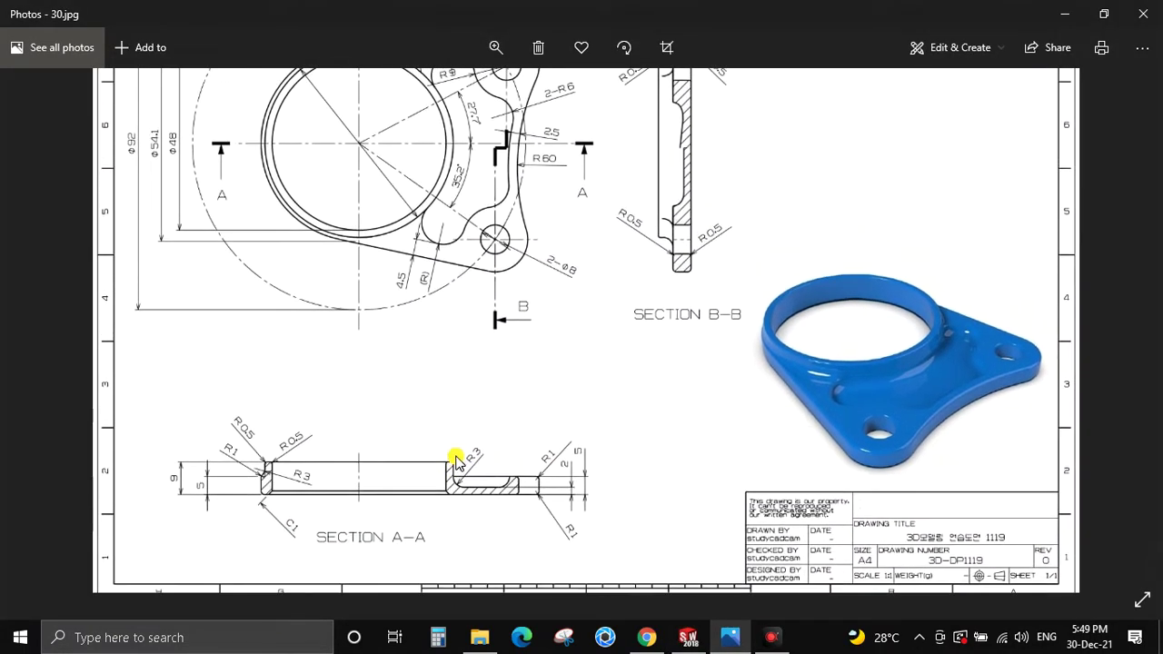
scroll(672, 254, up, 2)
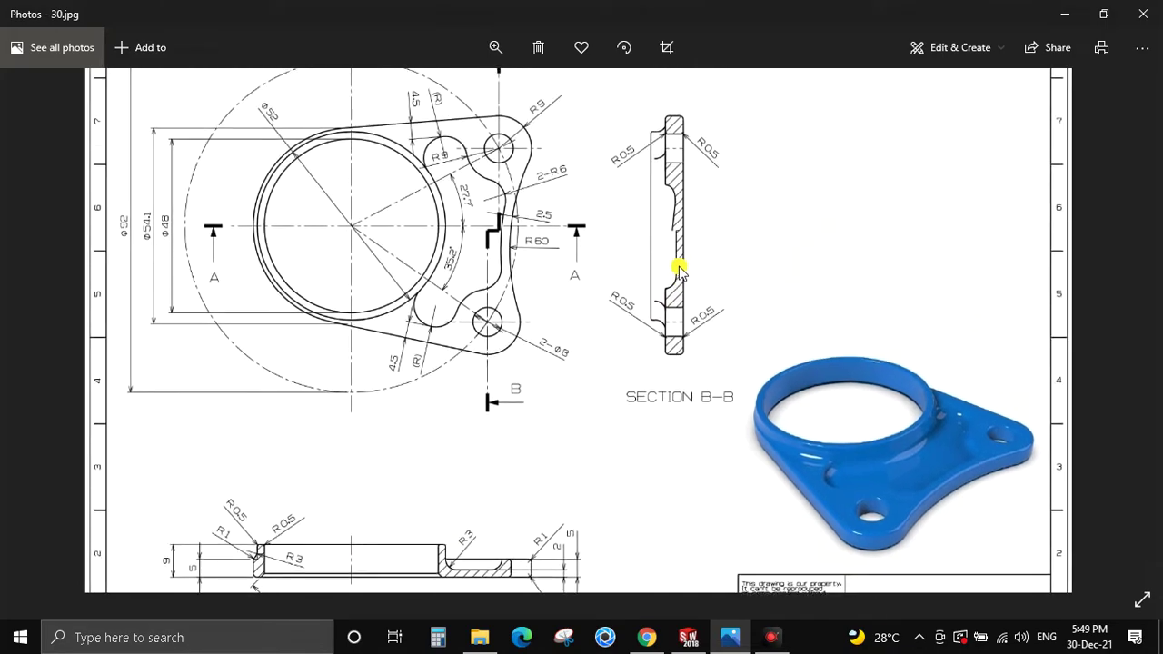
scroll(410, 462, down, 2)
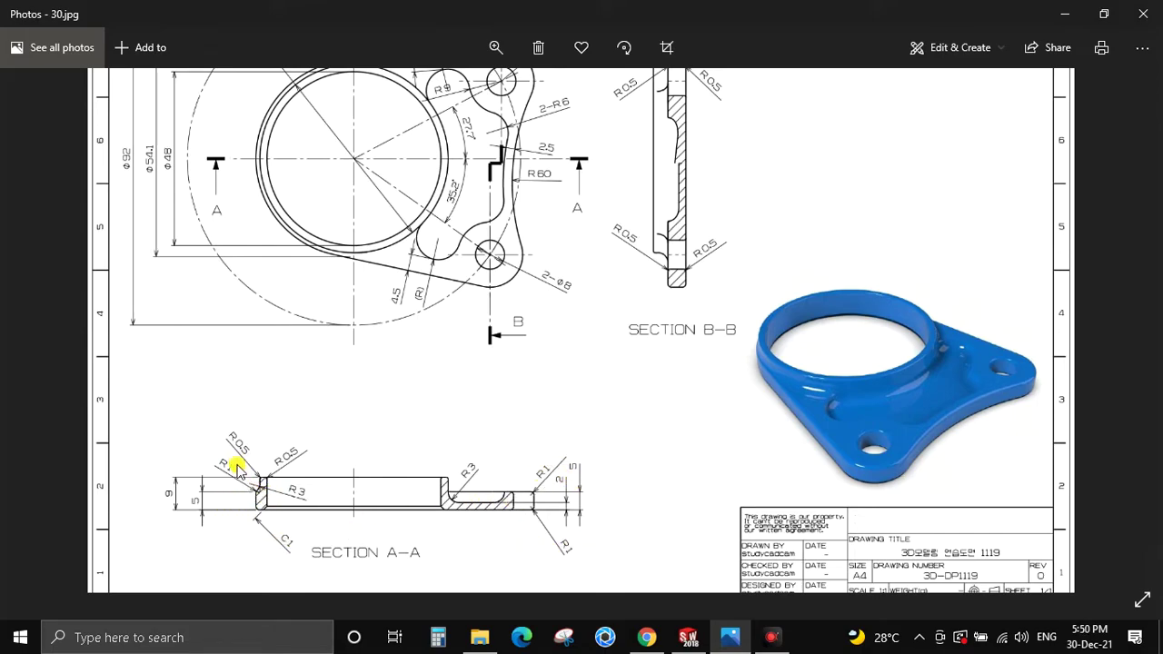
scroll(427, 355, up, 2)
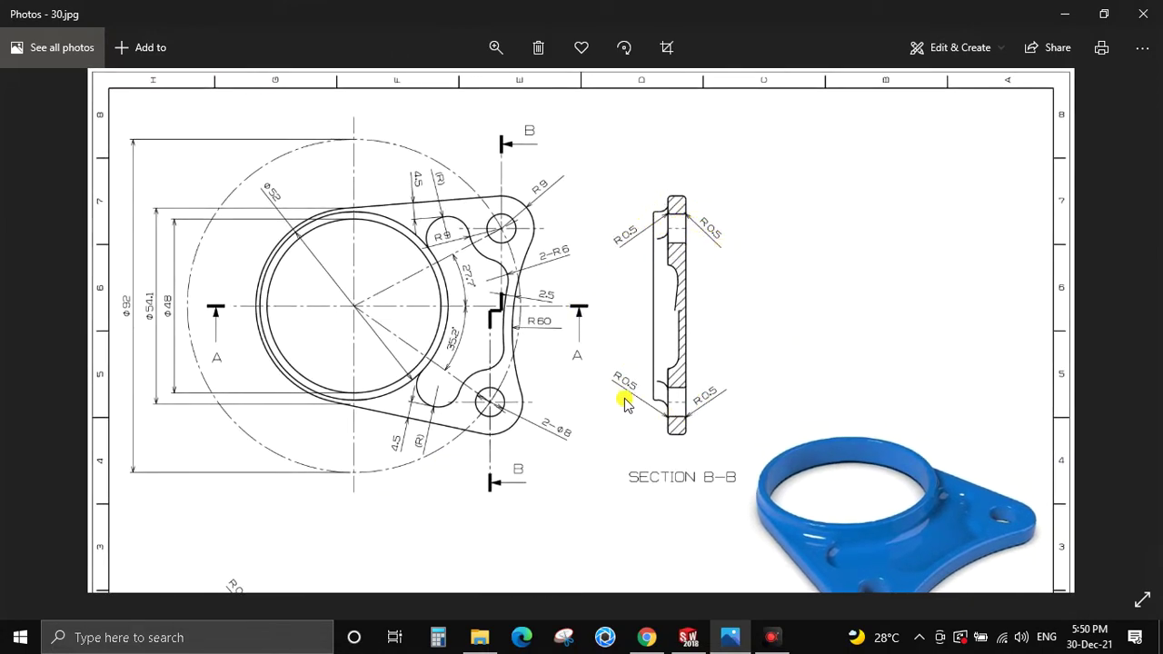
scroll(588, 432, down, 2)
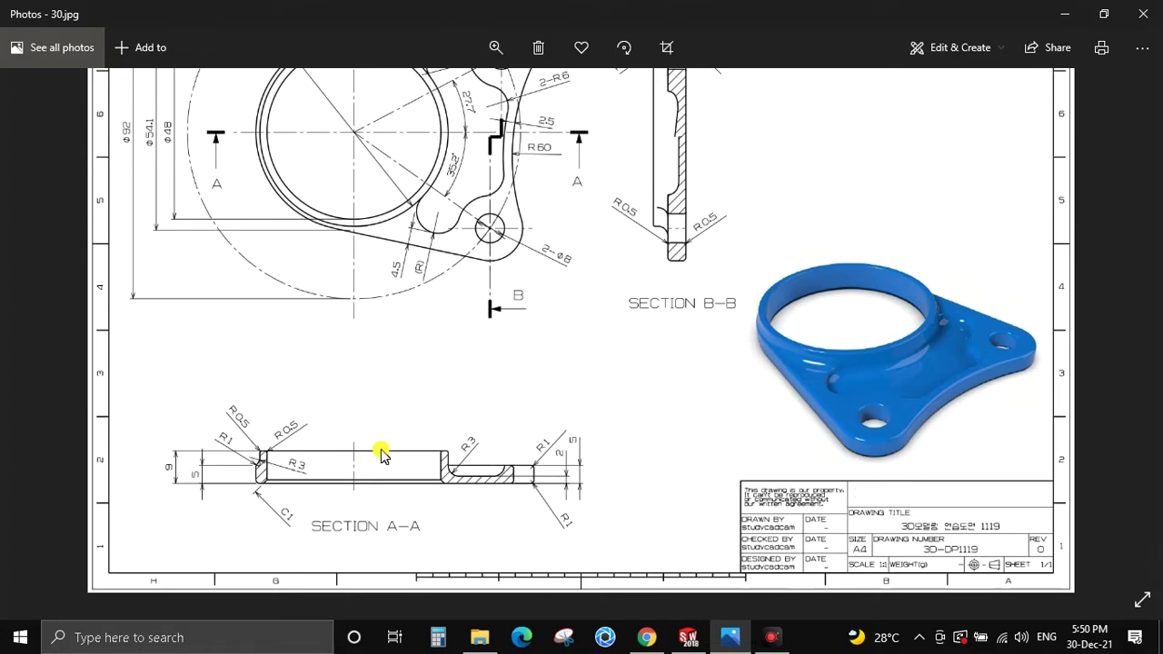
key(alt+Tab)
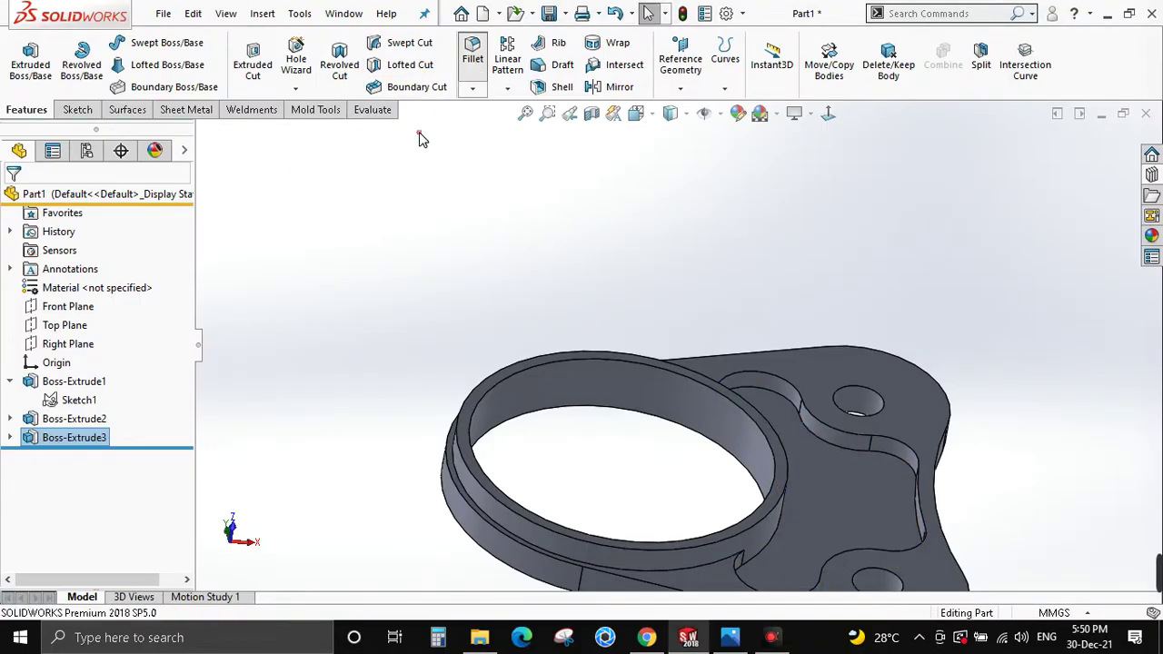
Create a 3 mm fillet on the recess floor face, checking the reference drawing.
key(f)
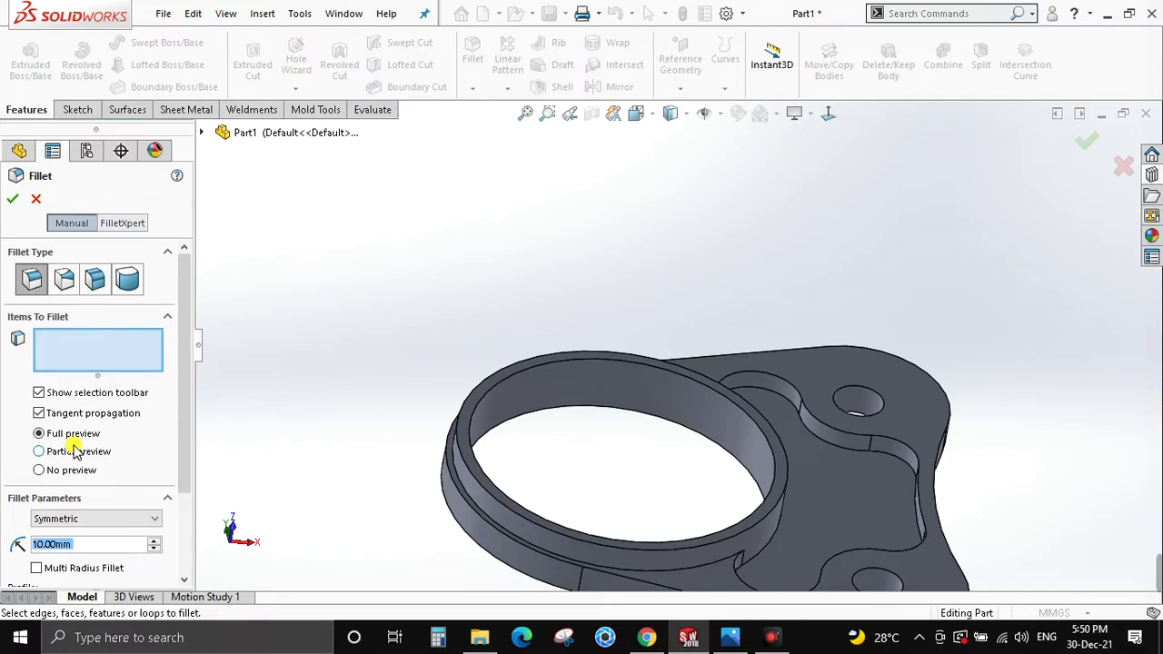
text(3)
scroll(740, 478, up, 3)
scroll(766, 443, down, 4)
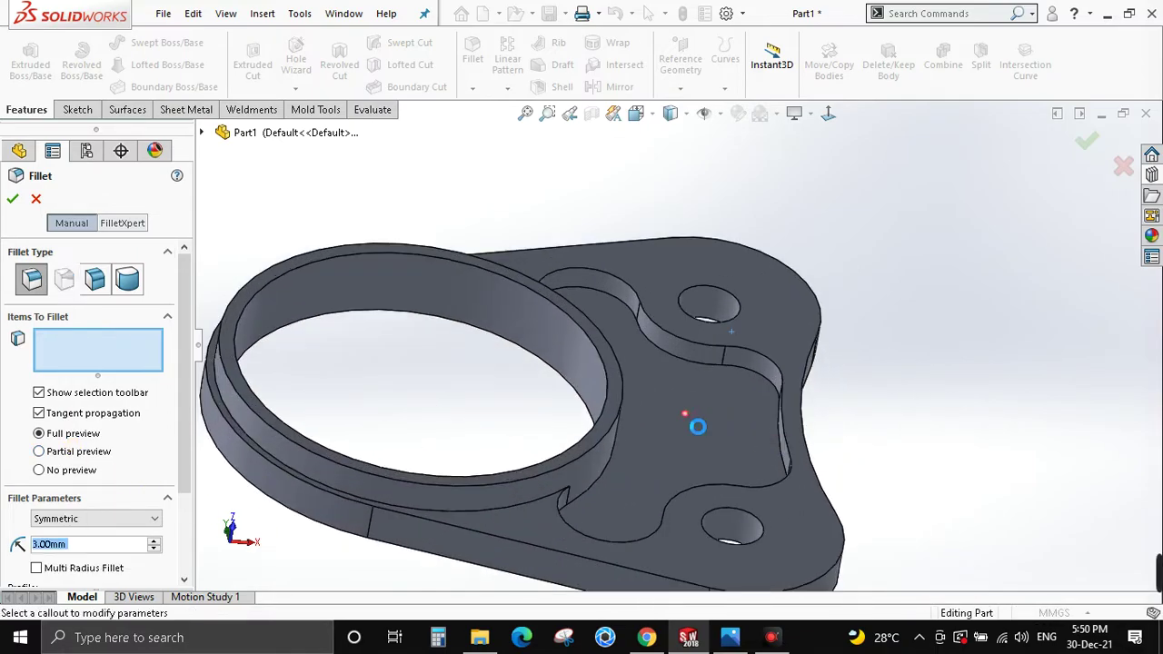
click(697, 426)
mouse_move(654, 449)
middle_down()
mouse_move(644, 355)
mouse_move(623, 332)
mouse_move(604, 354)
middle_up()
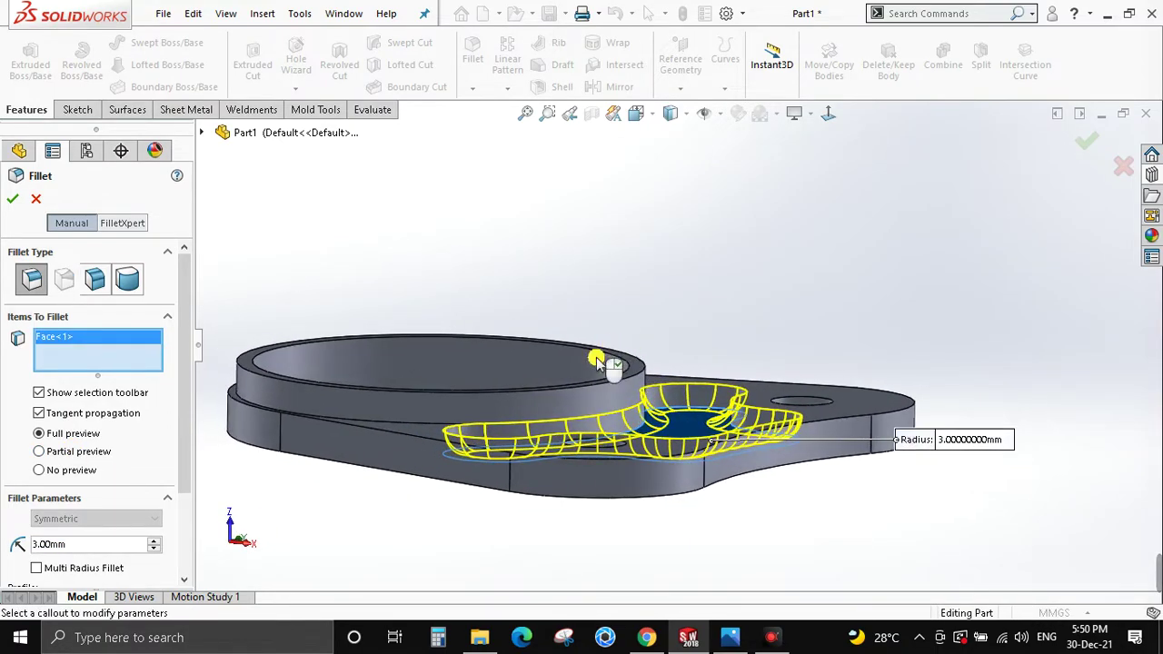
key(alt+Tab)
scroll(753, 330, up, 2)
scroll(755, 384, up, 2)
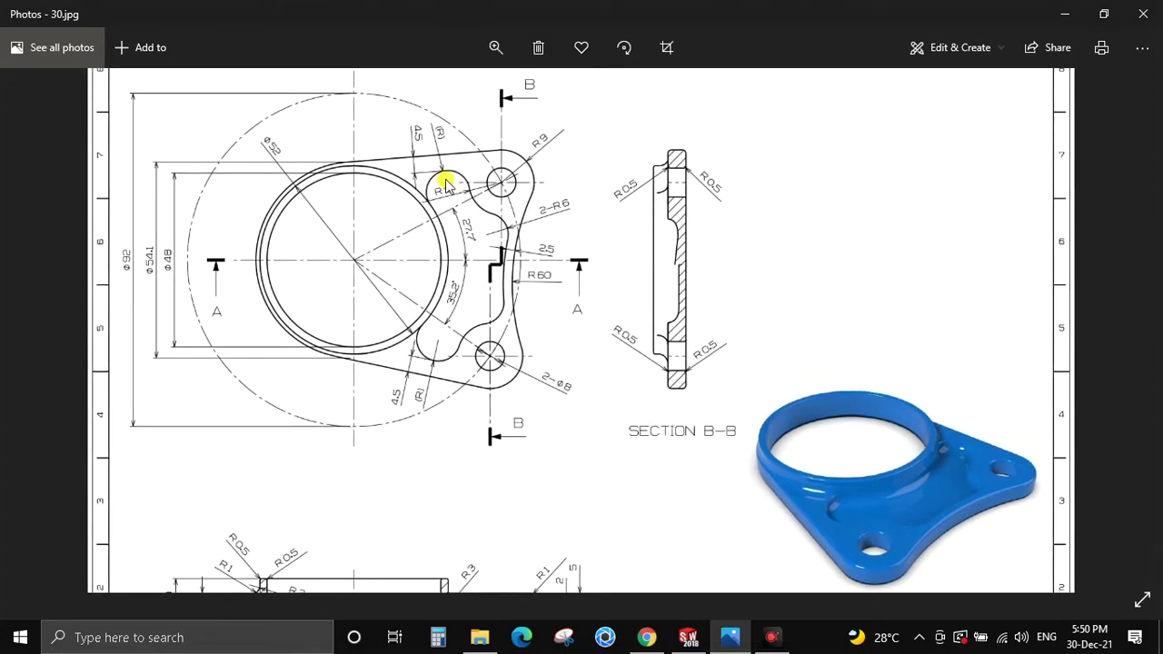
scroll(677, 260, down, 2)
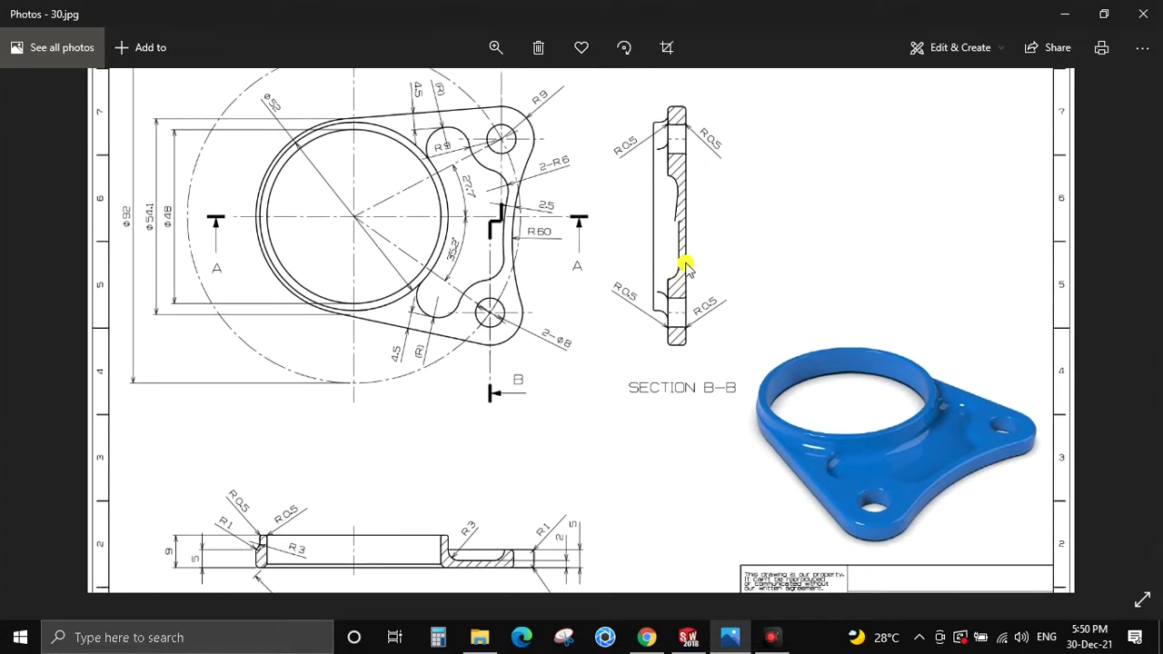
scroll(454, 311, up, 1)
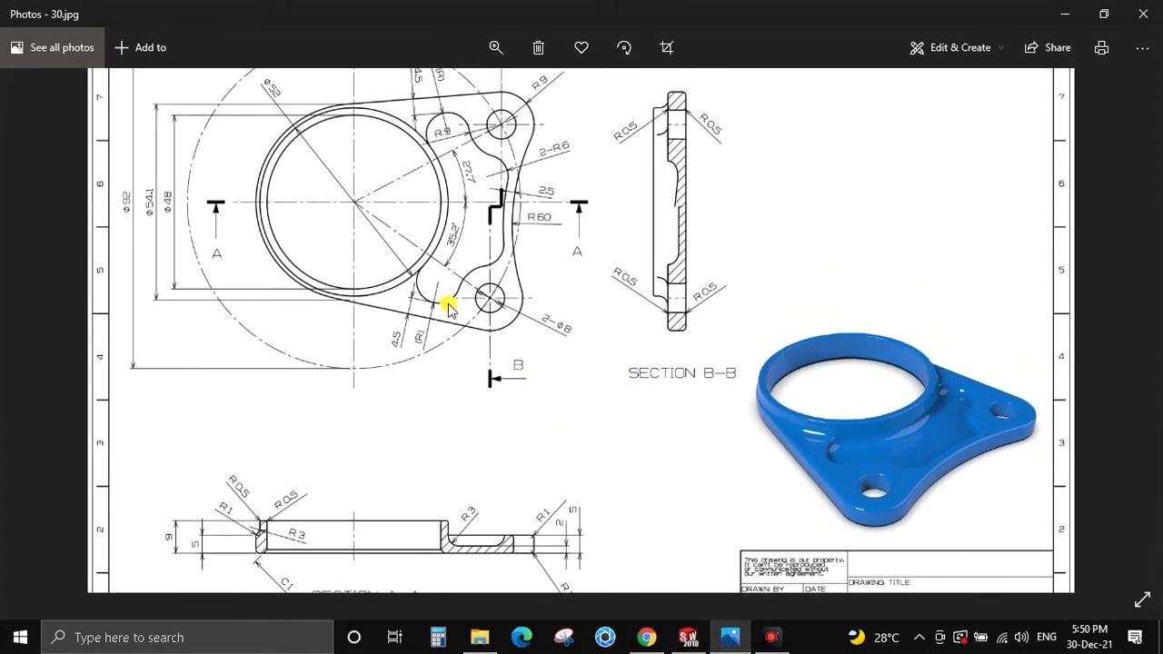
key(alt+Tab)
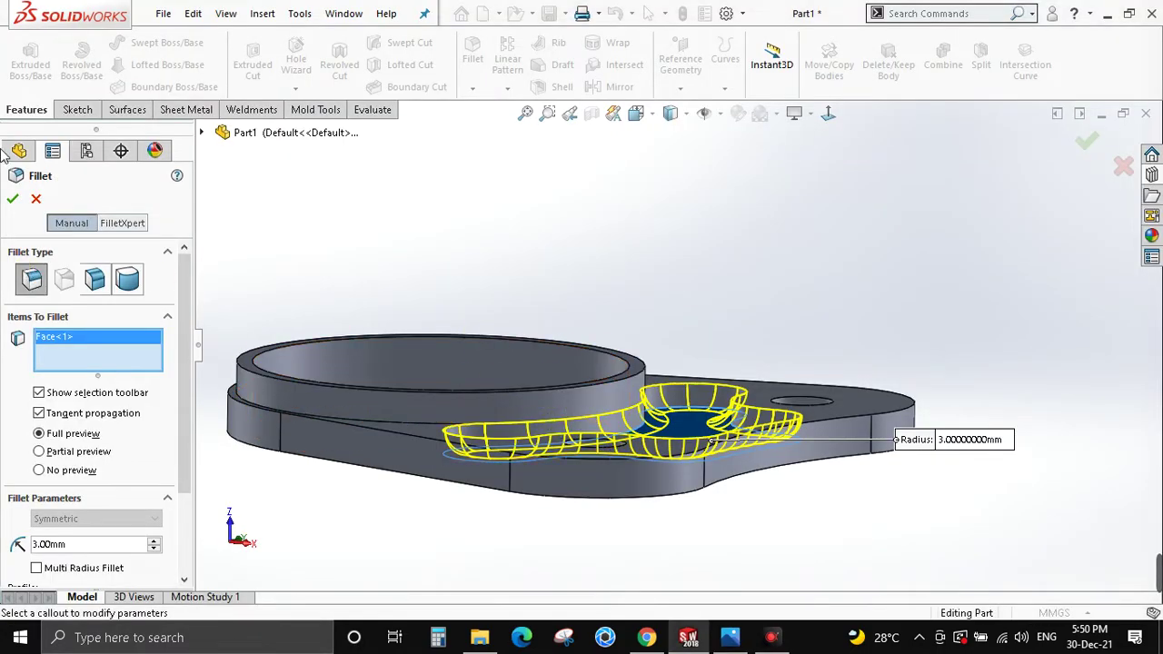
click(14, 200)
Compare the filleted part with Section A-A of the reference drawing.
mouse_move(545, 514)
middle_down()
mouse_move(779, 467)
mouse_move(750, 479)
middle_up()
key(alt+Tab)
mouse_move(580, 436)
mouse_down()
mouse_move(597, 260)
mouse_move(608, 463)
mouse_move(613, 293)
mouse_move(605, 329)
mouse_move(594, 309)
mouse_move(260, 468)
mouse_up()
mouse_move(497, 419)
mouse_down()
mouse_move(623, 467)
mouse_move(626, 490)
mouse_move(618, 394)
mouse_up()
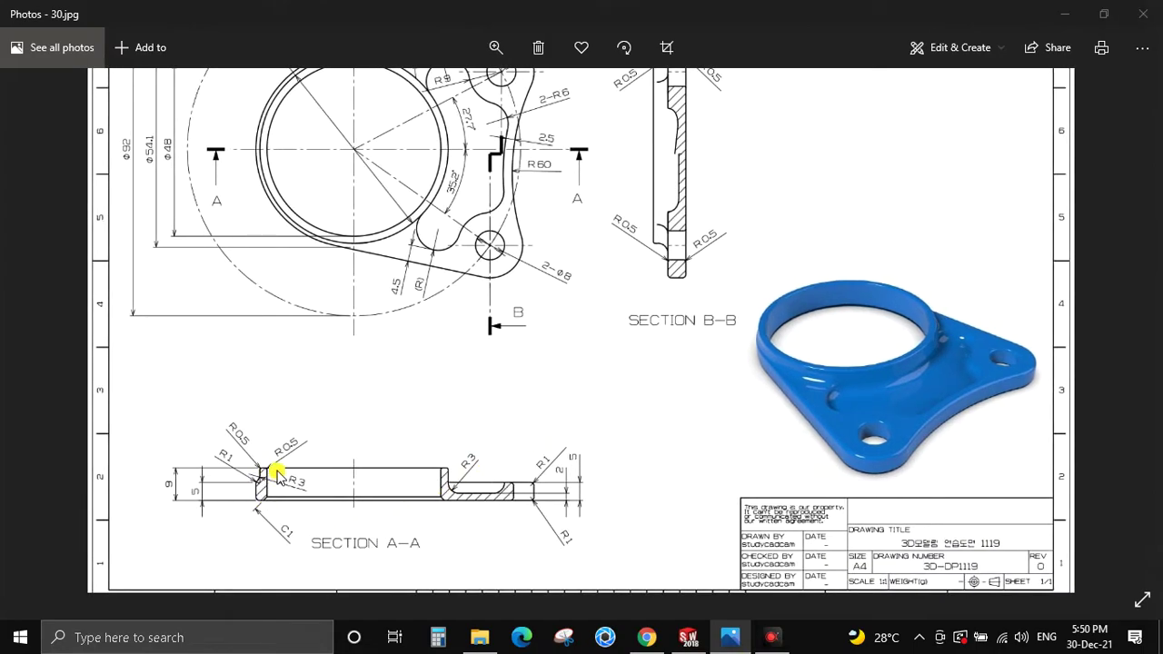
key(alt+Tab)
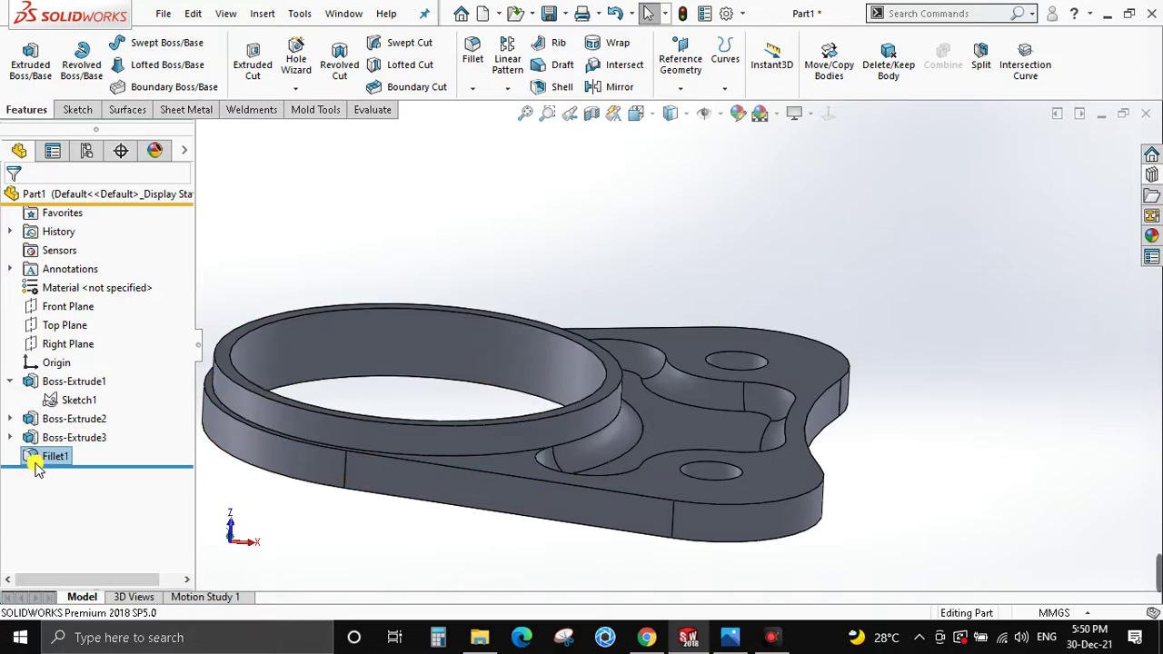
Edit Fillet1 to drop the extra ring edge so only the recess is rounded.
right_click(36, 463)
key(Escape)
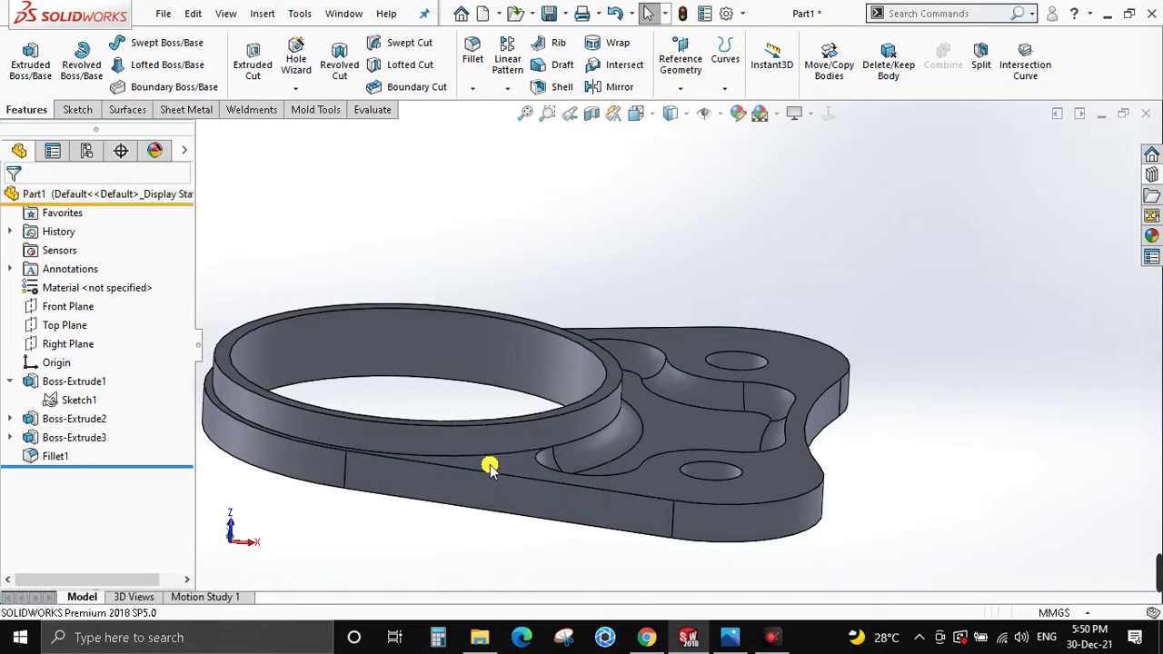
click(445, 462)
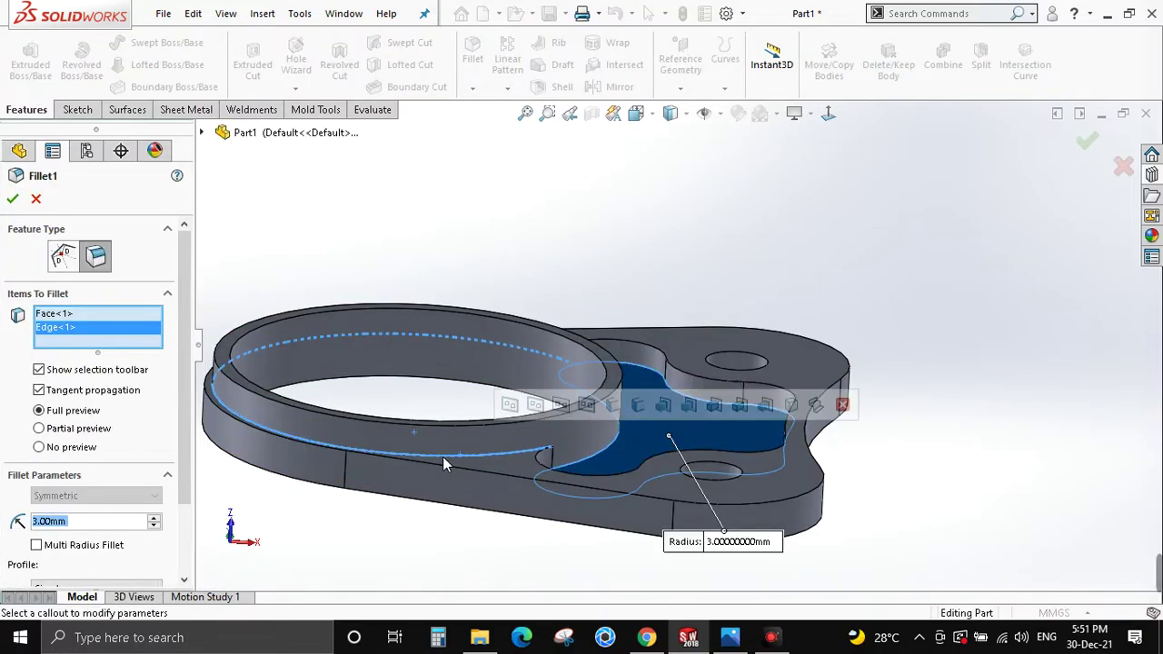
click(447, 456)
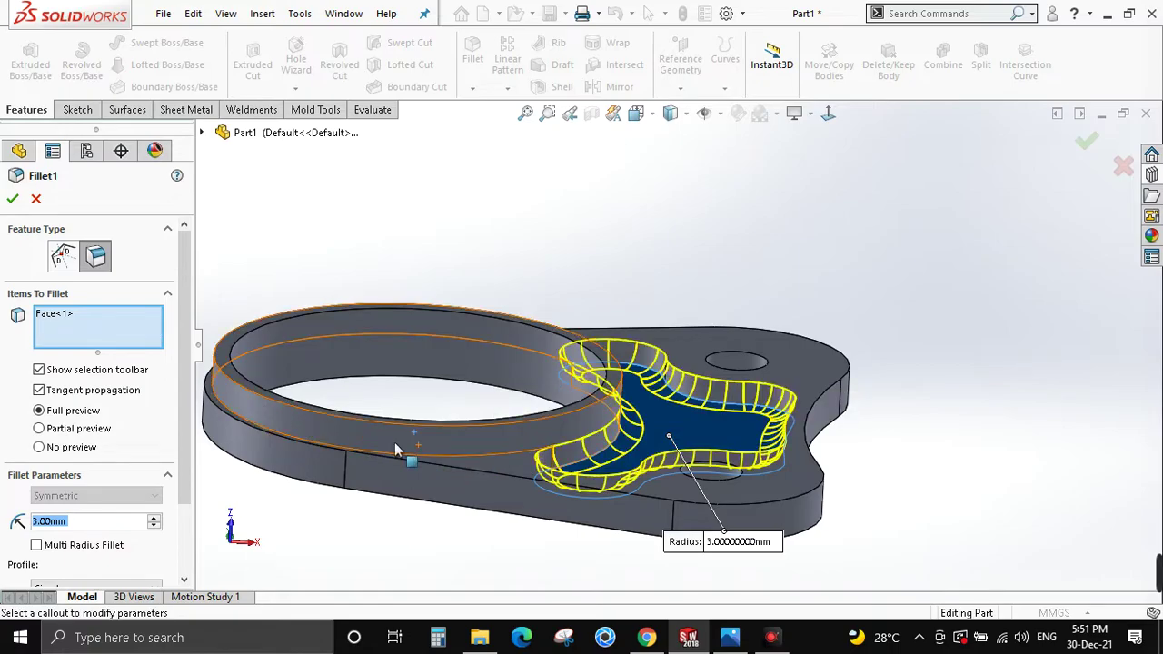
click(18, 197)
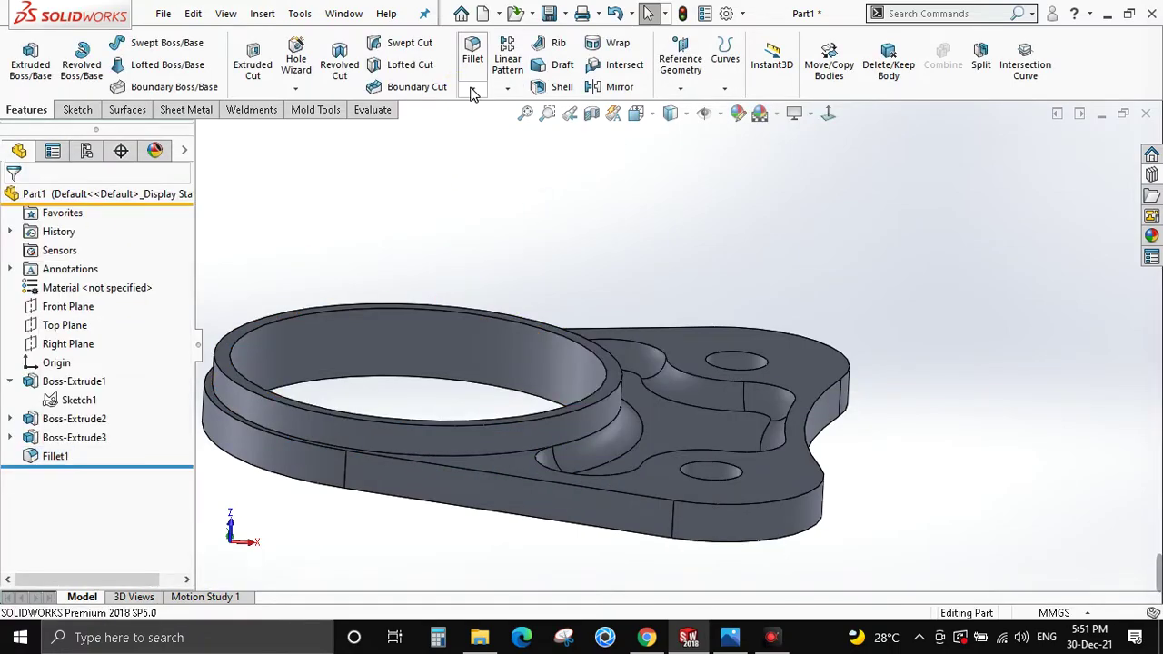
click(471, 93)
Round the ring's outer base edge with a 3 mm Fillet2, then check the drawing.
click(481, 106)
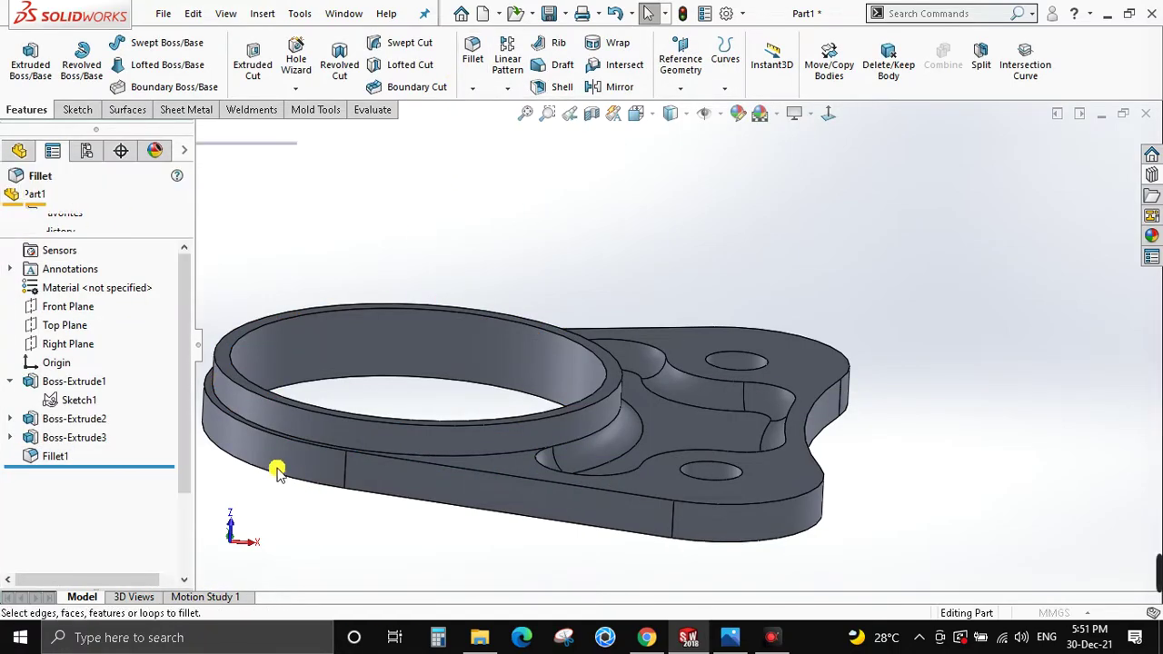
click(480, 456)
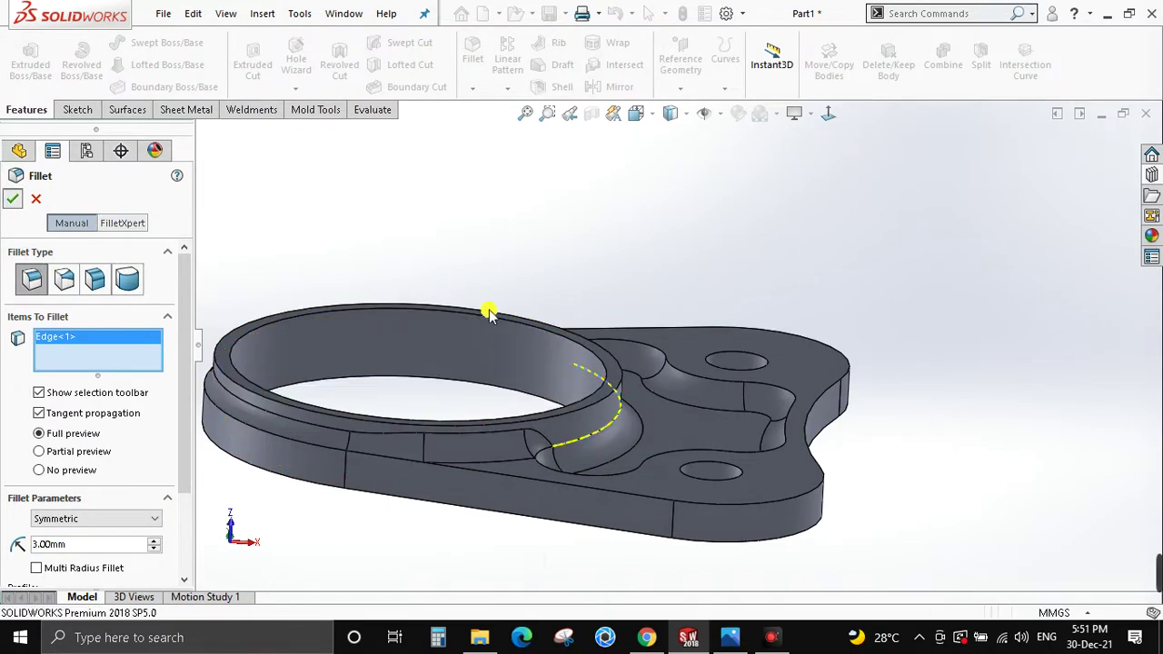
key(Return)
key(alt+Tab)
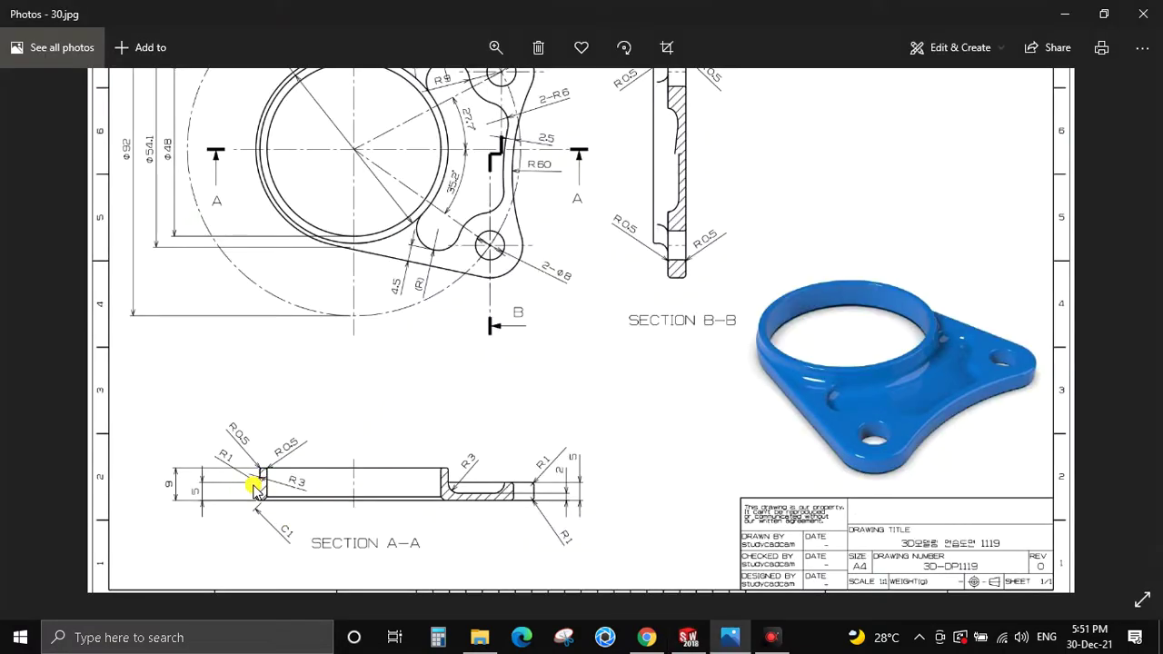
scroll(602, 469, up, 2)
scroll(603, 470, up, 2)
key(alt+Tab)
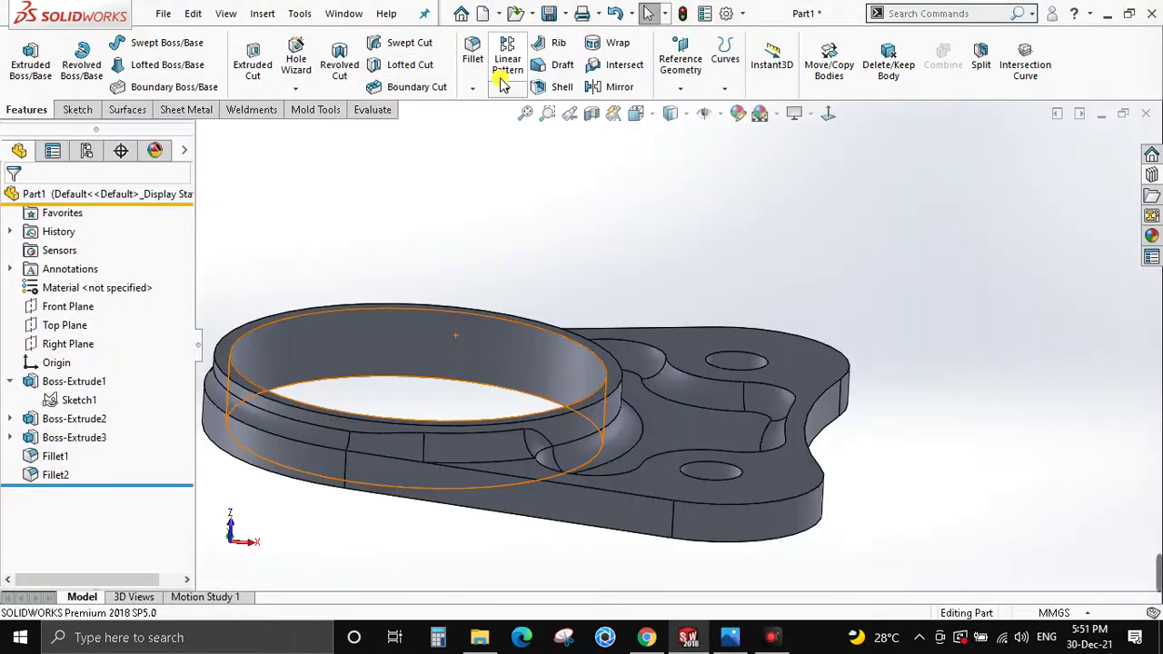
Start a 1 mm fillet on the plate's first outer perimeter edge.
key(Return)
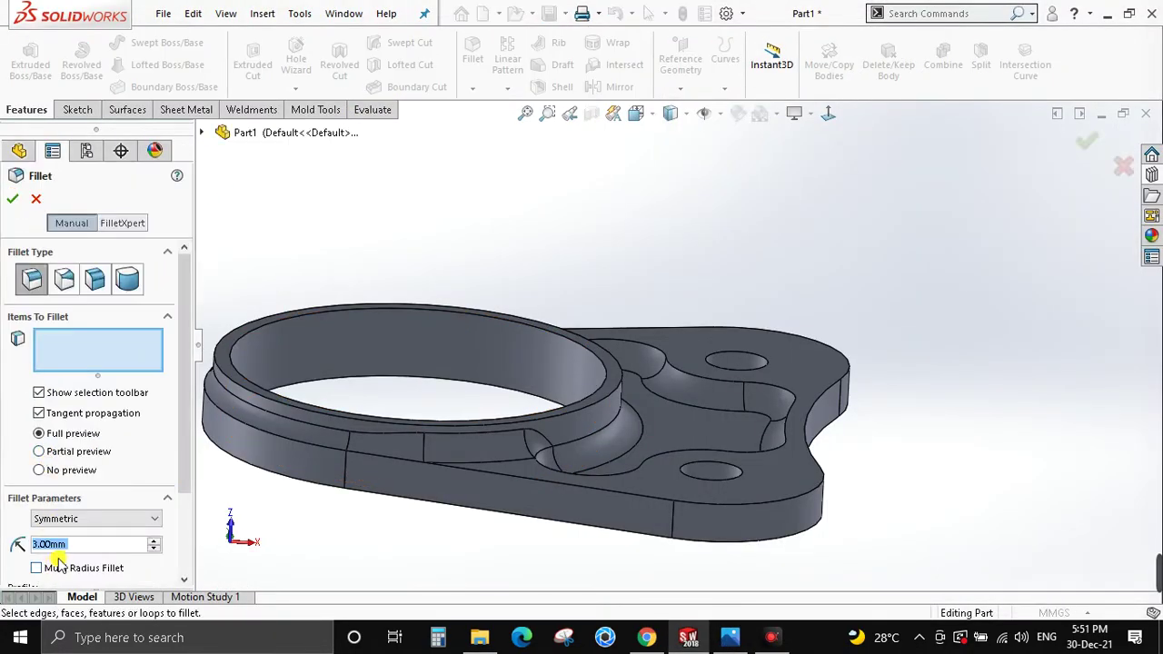
text(1)
key(Return)
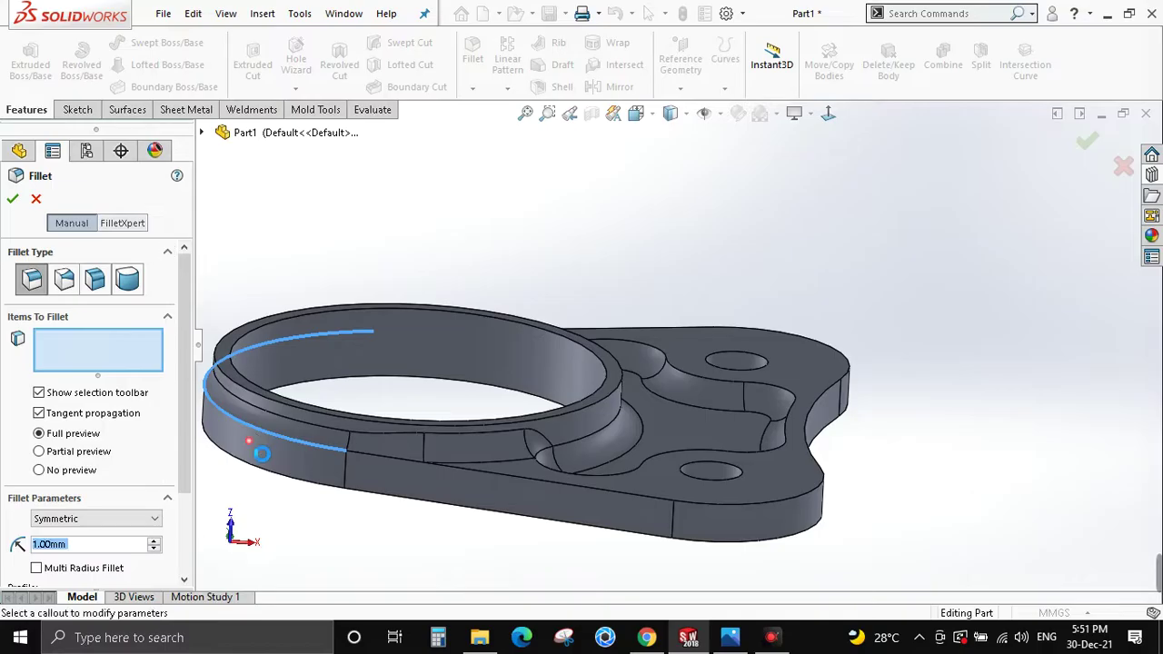
click(258, 444)
key(alt+Tab)
scroll(495, 418, down, 2)
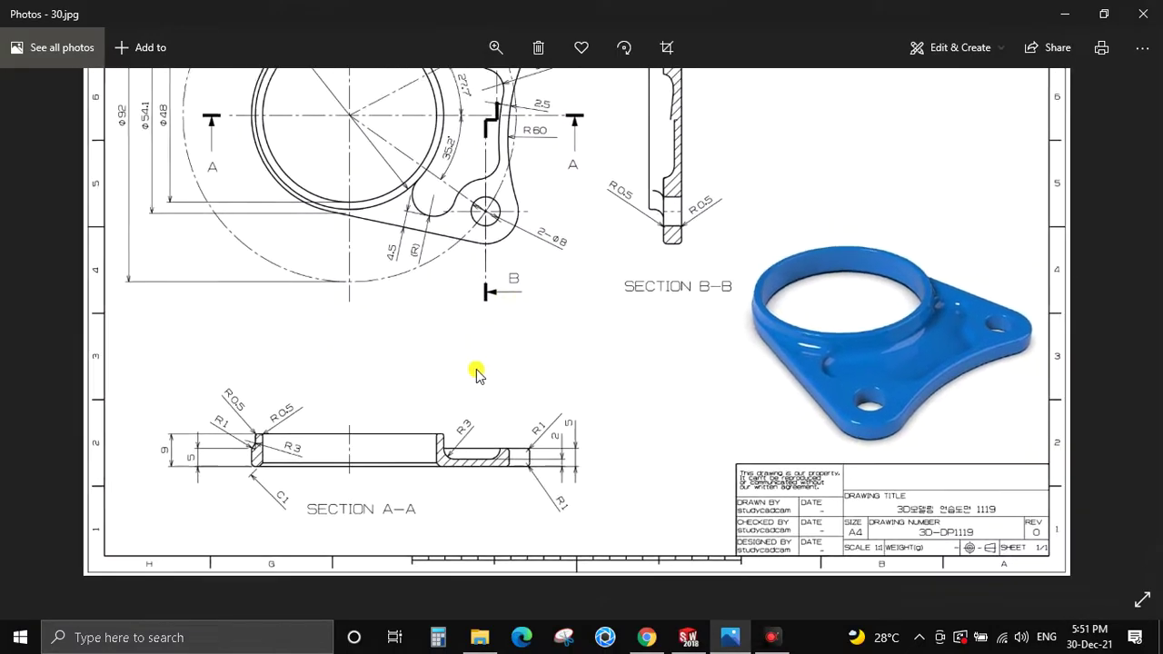
key(alt+Tab)
key(alt+Tab)
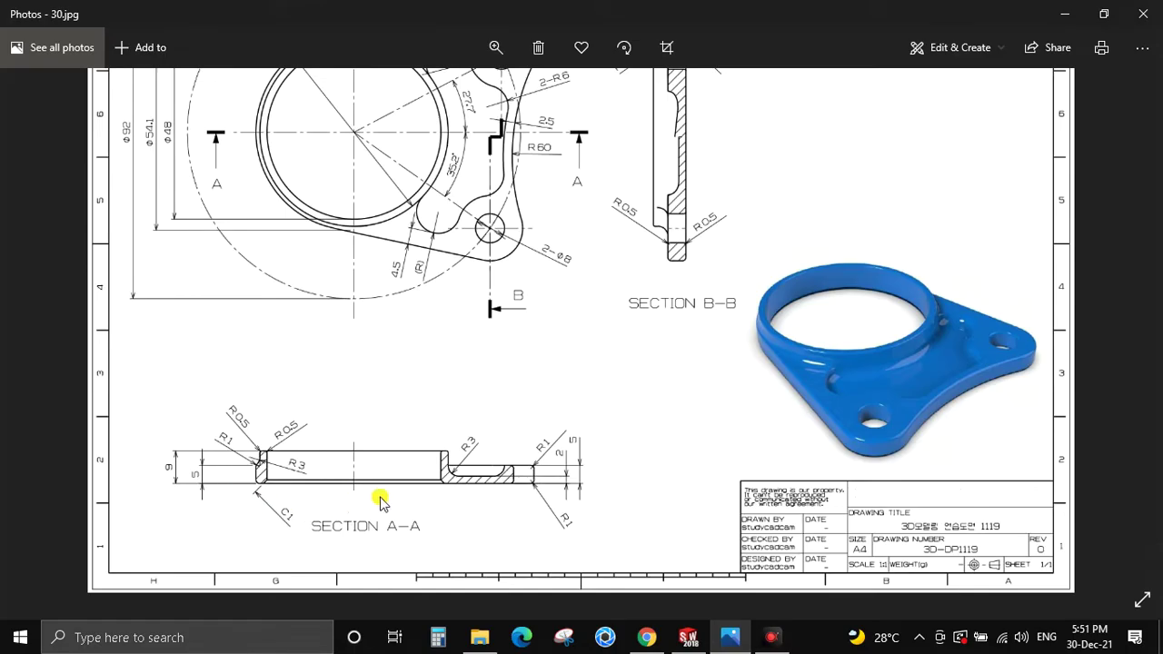
key(alt+Tab)
Add the other outer edge and apply the 1 mm Fillet3, then view the drawing.
mouse_move(446, 467)
middle_down()
mouse_move(467, 340)
mouse_move(756, 365)
middle_up()
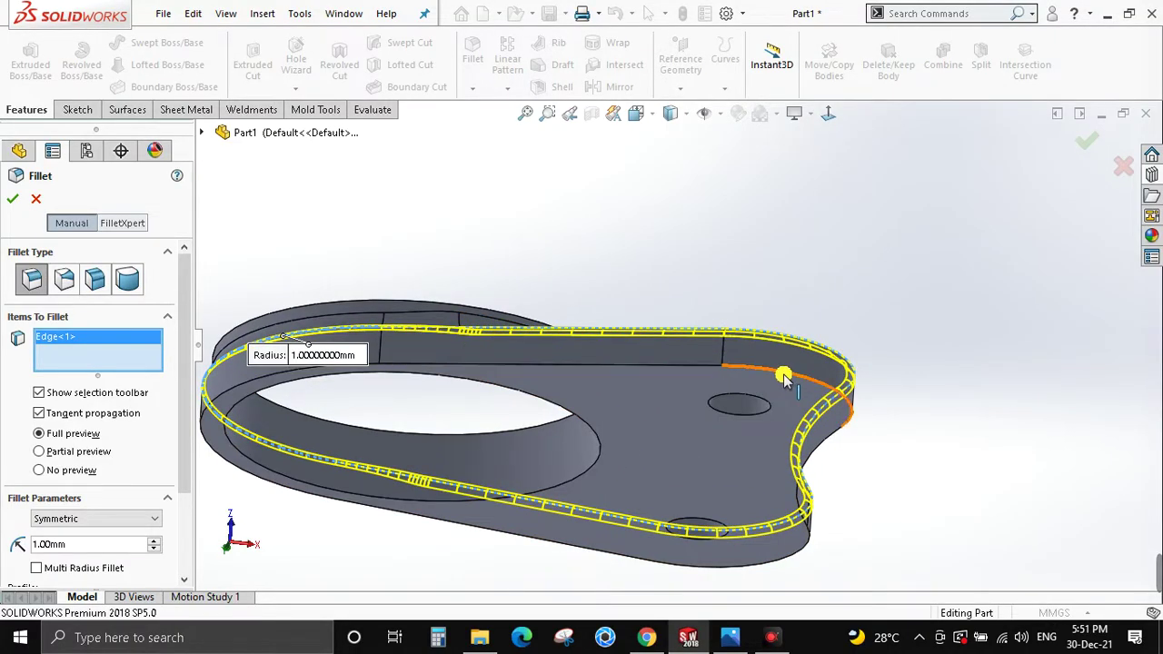
click(785, 375)
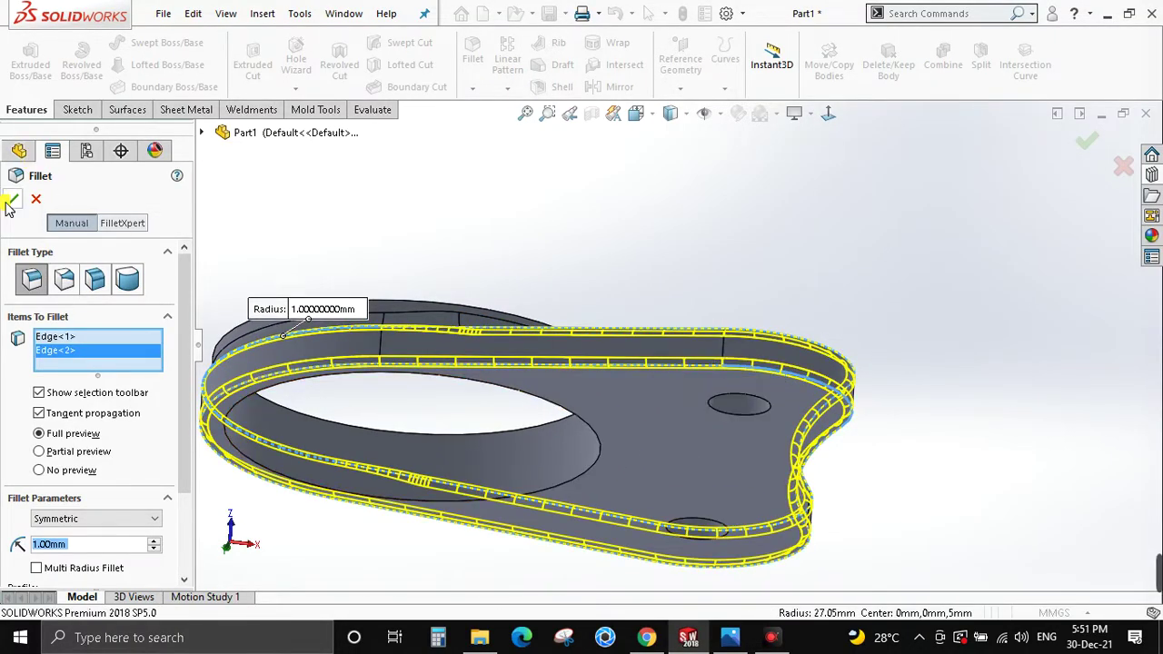
middle_drag(546, 382, 681, 404)
key(Return)
middle_drag(824, 222, 795, 332)
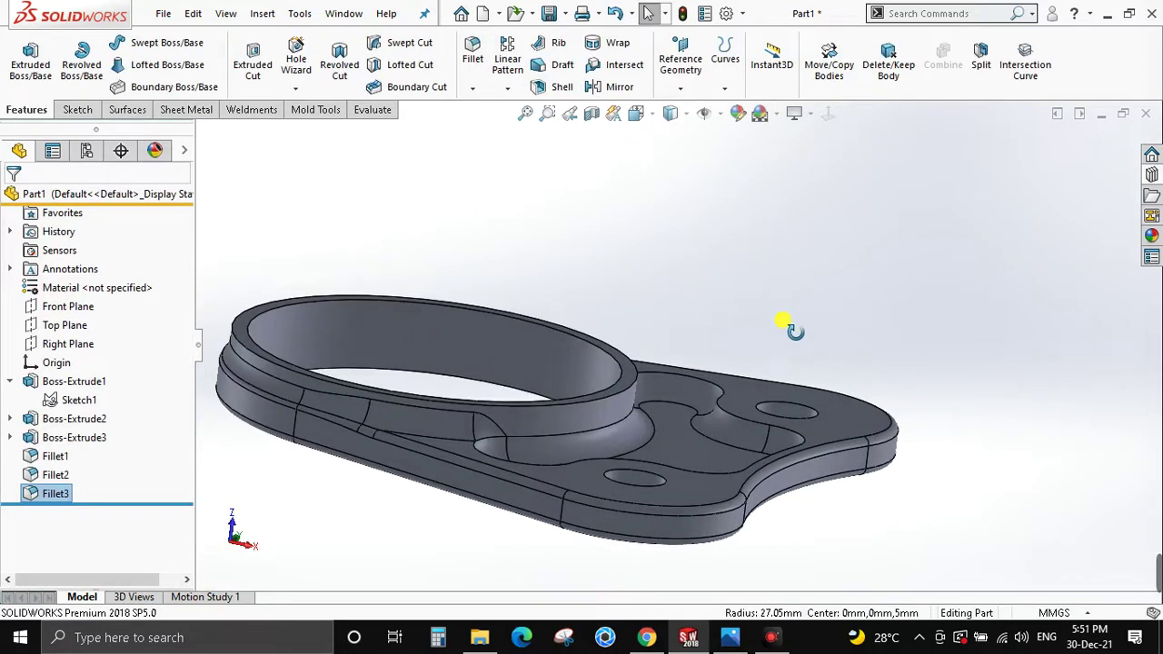
key(alt+Tab)
scroll(722, 298, up, 2)
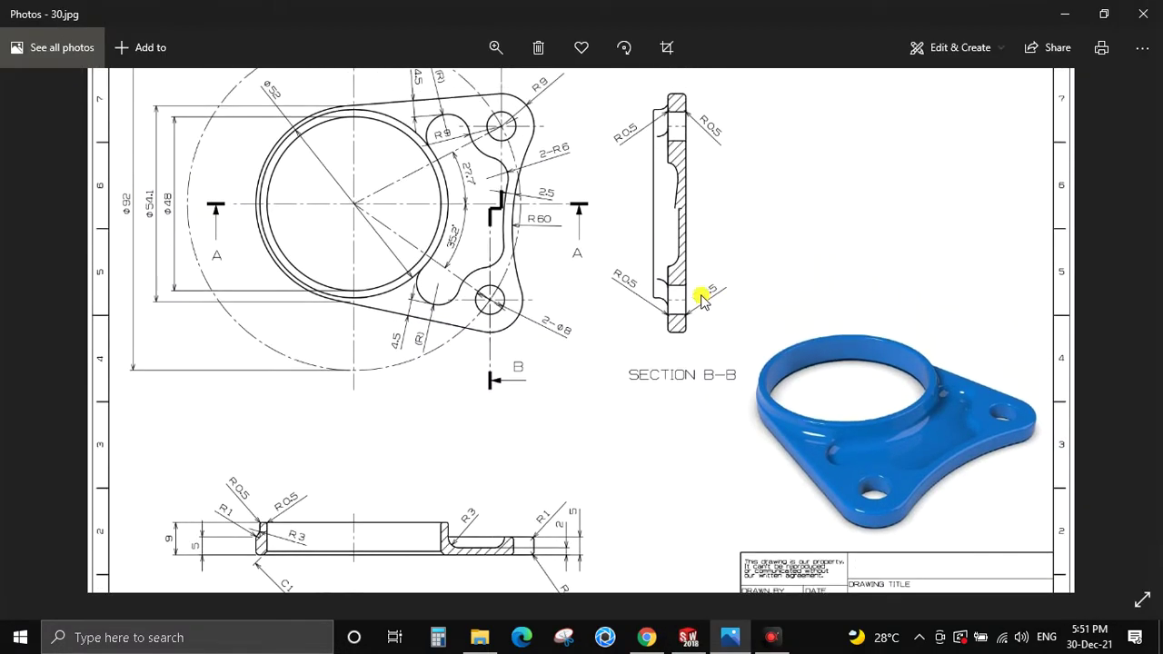
Apply a 0.5 mm Fillet4 to the ring's inner and outer top edges and both bolt holes.
scroll(617, 364, down, 2)
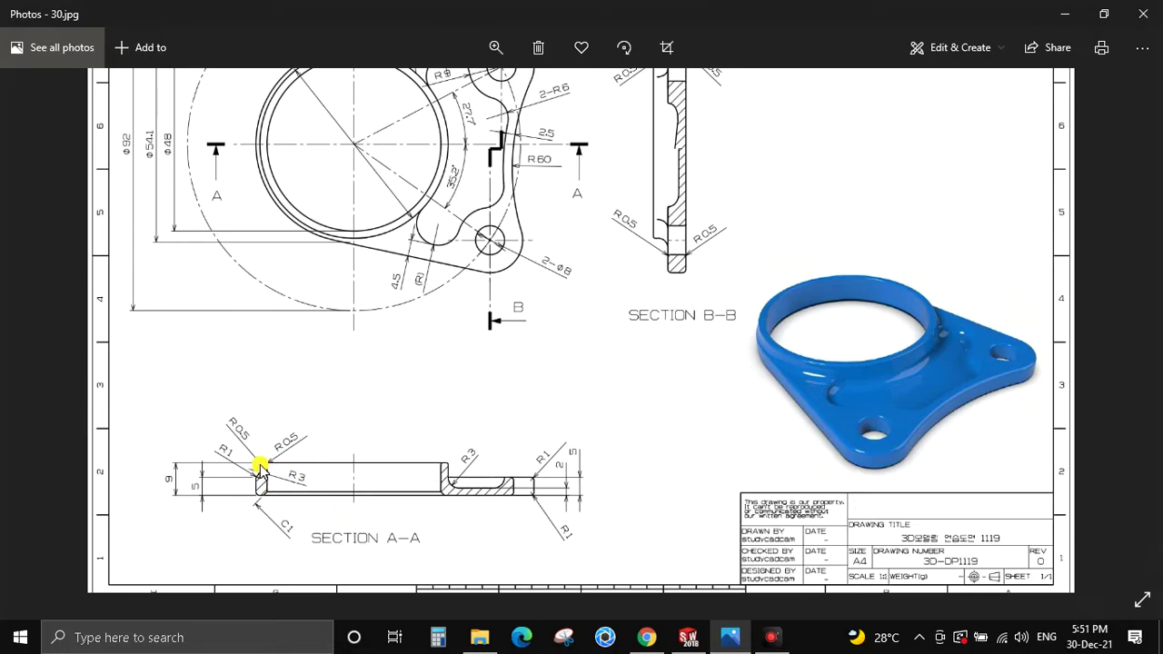
key(alt+Tab)
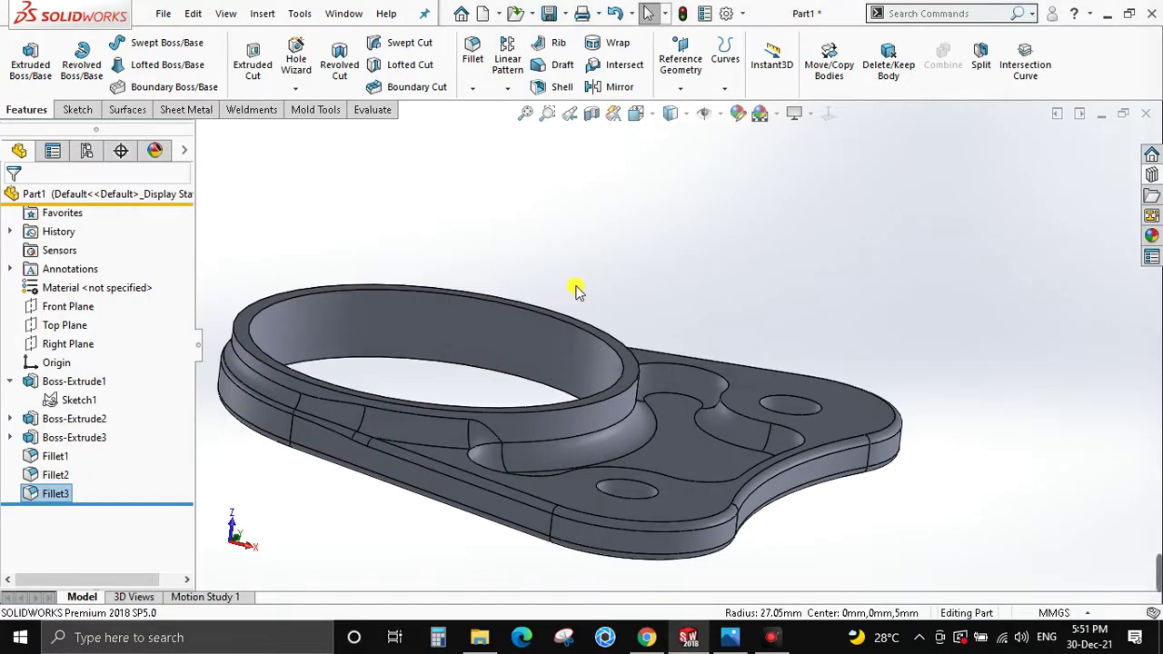
click(473, 53)
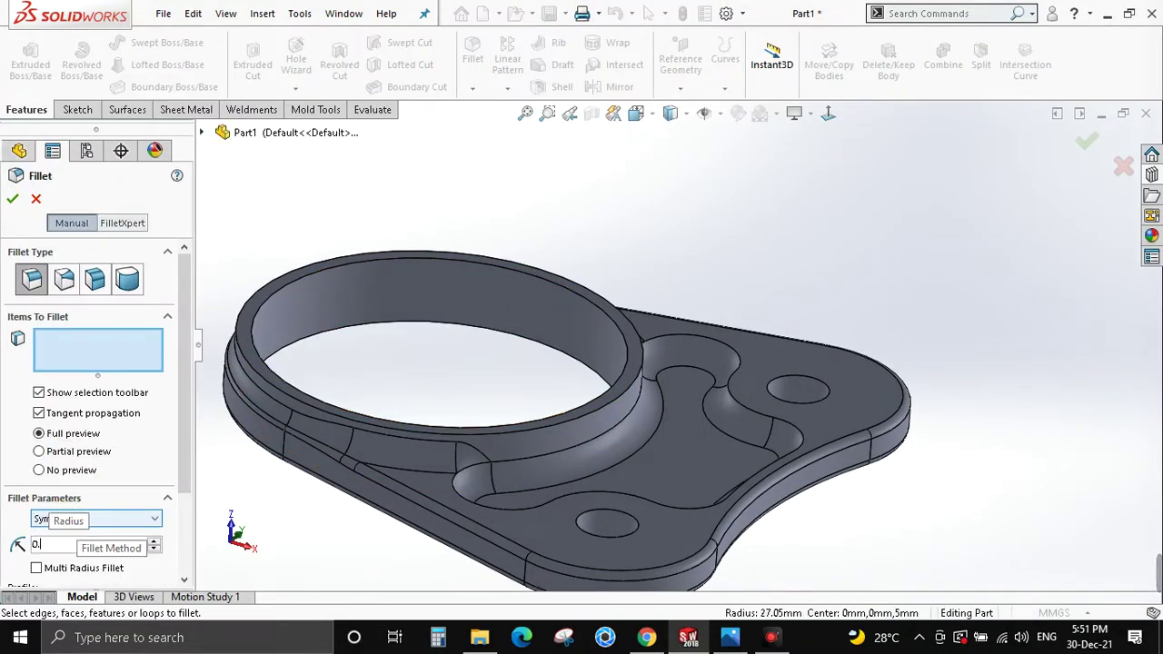
text(0.50mm)
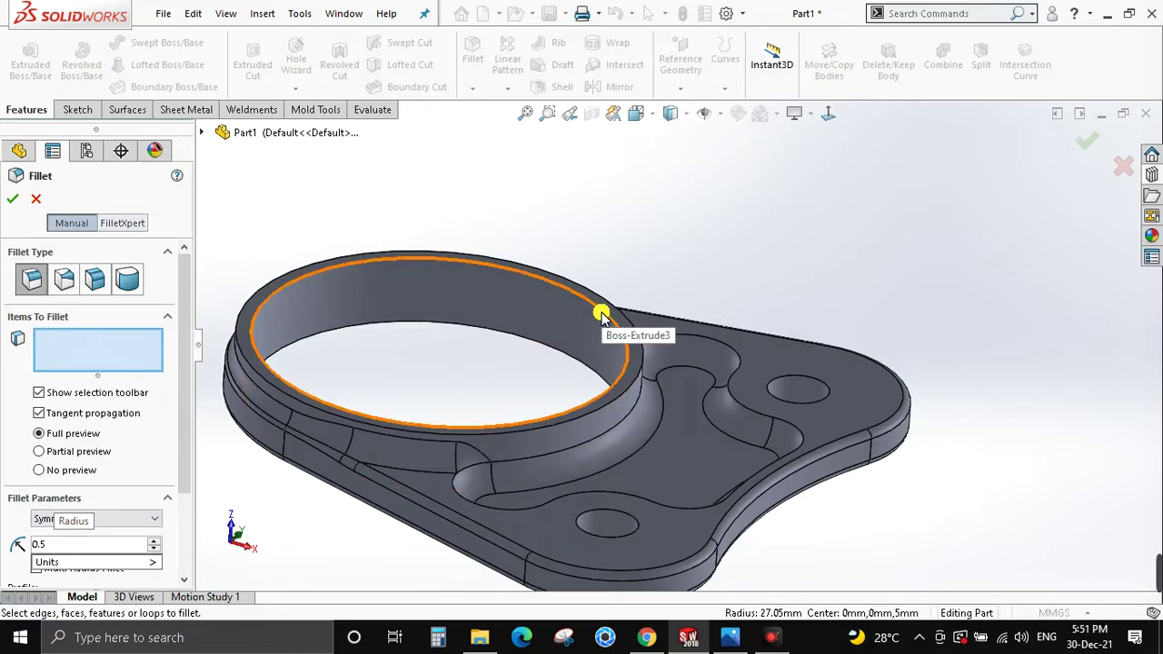
click(602, 309)
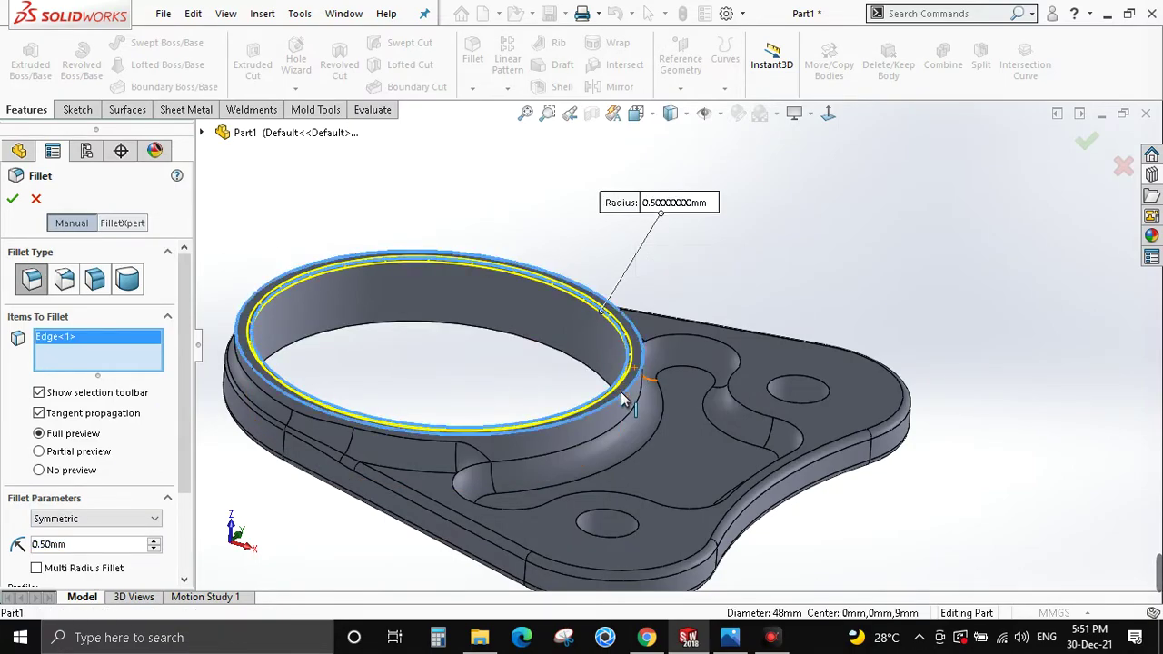
click(622, 397)
click(812, 405)
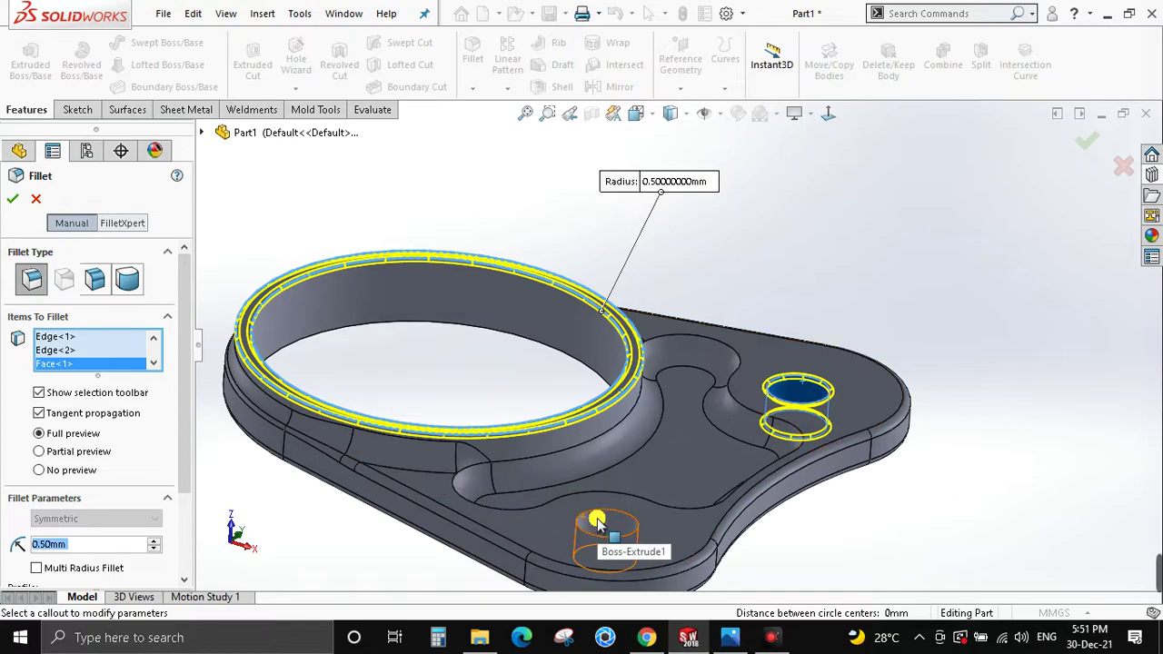
click(600, 523)
click(12, 201)
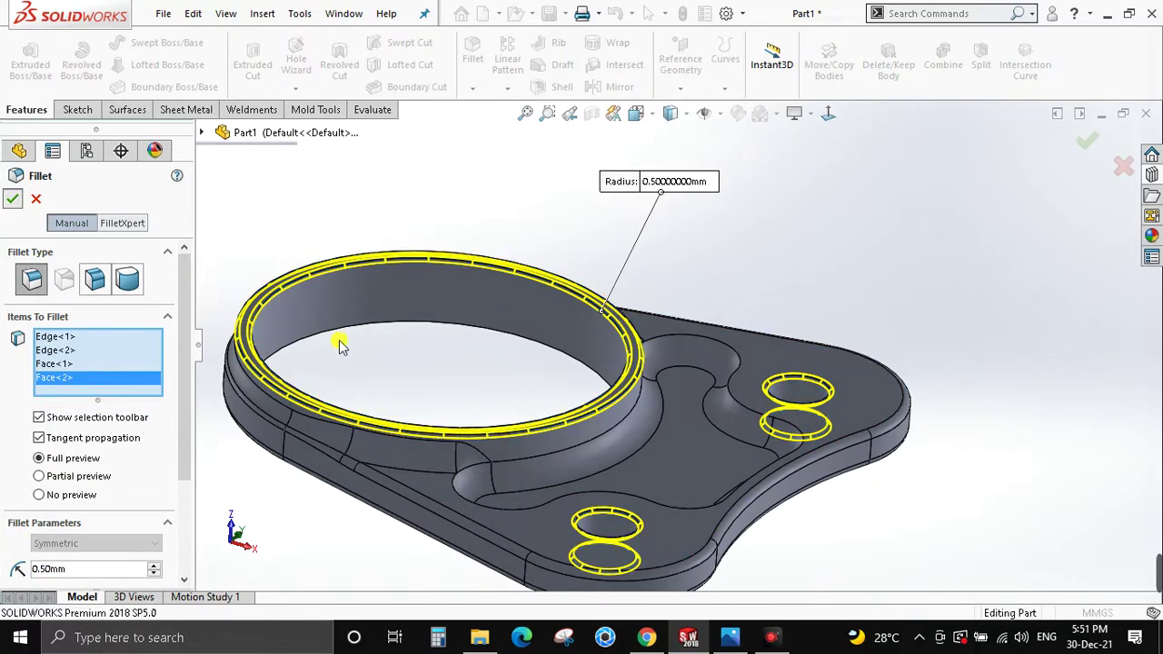
mouse_move(613, 436)
middle_down()
mouse_move(628, 241)
mouse_move(236, 435)
middle_up()
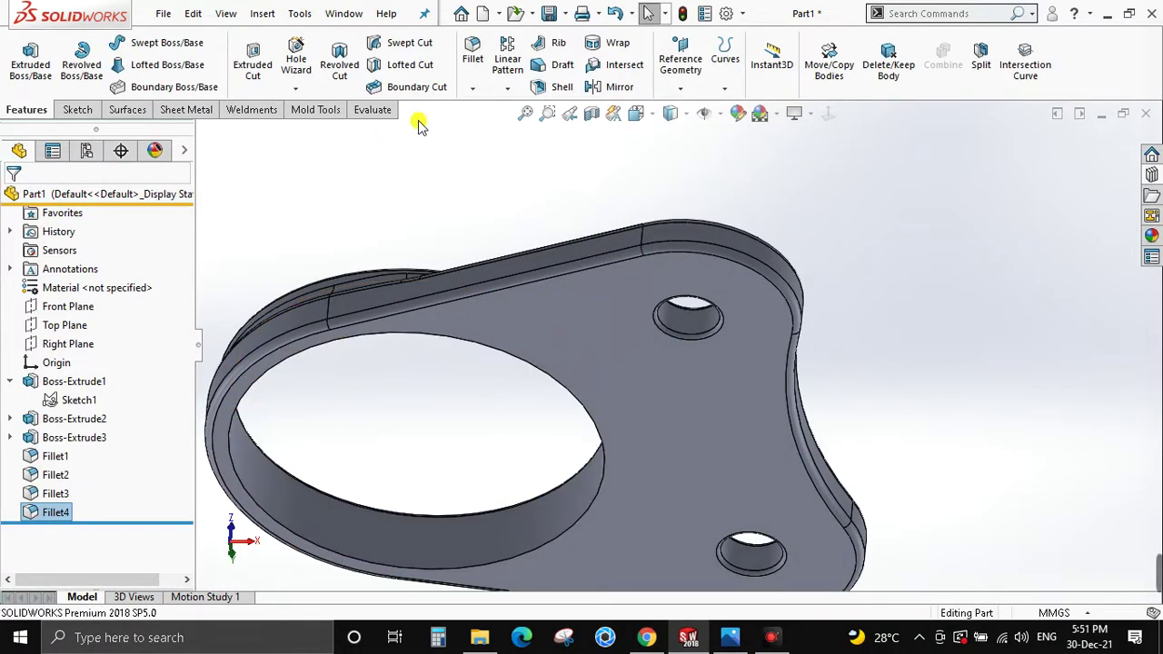
click(473, 92)
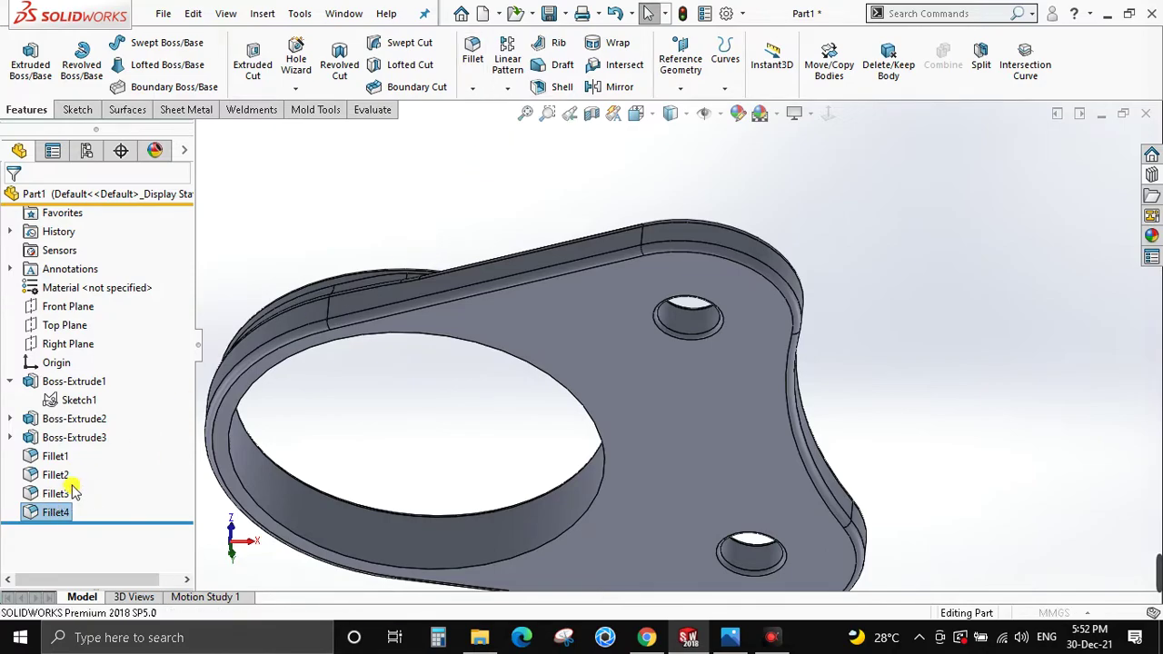
Chamfer the large bore's underside edge 1 mm at 45°, creating Chamfer1.
text(1)
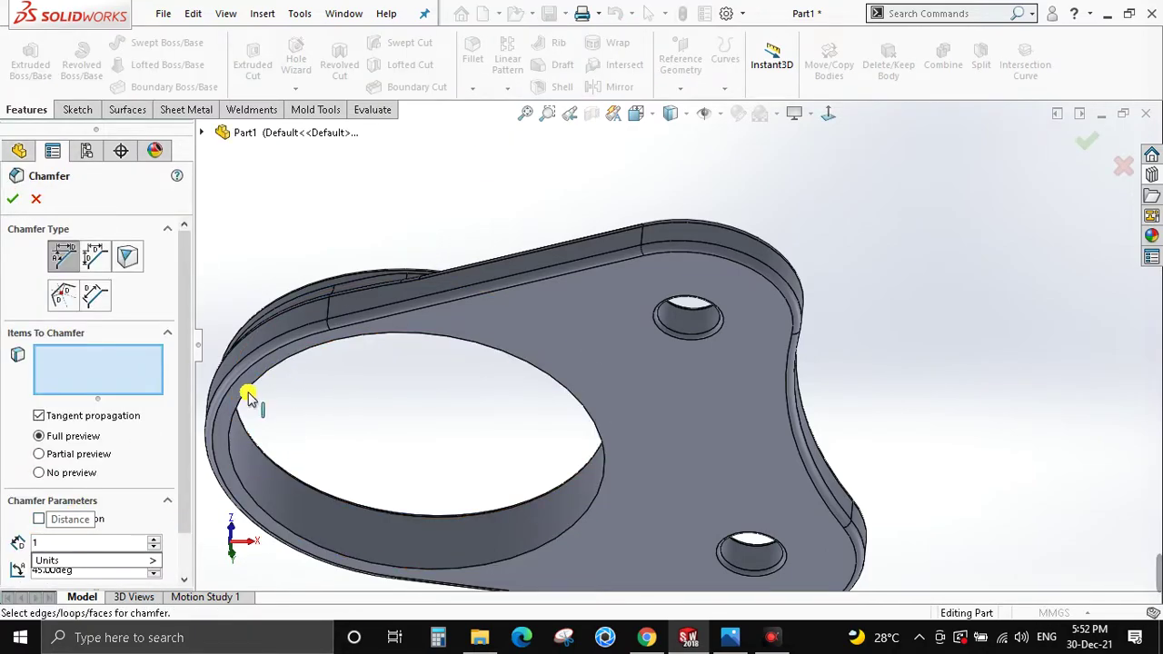
click(245, 393)
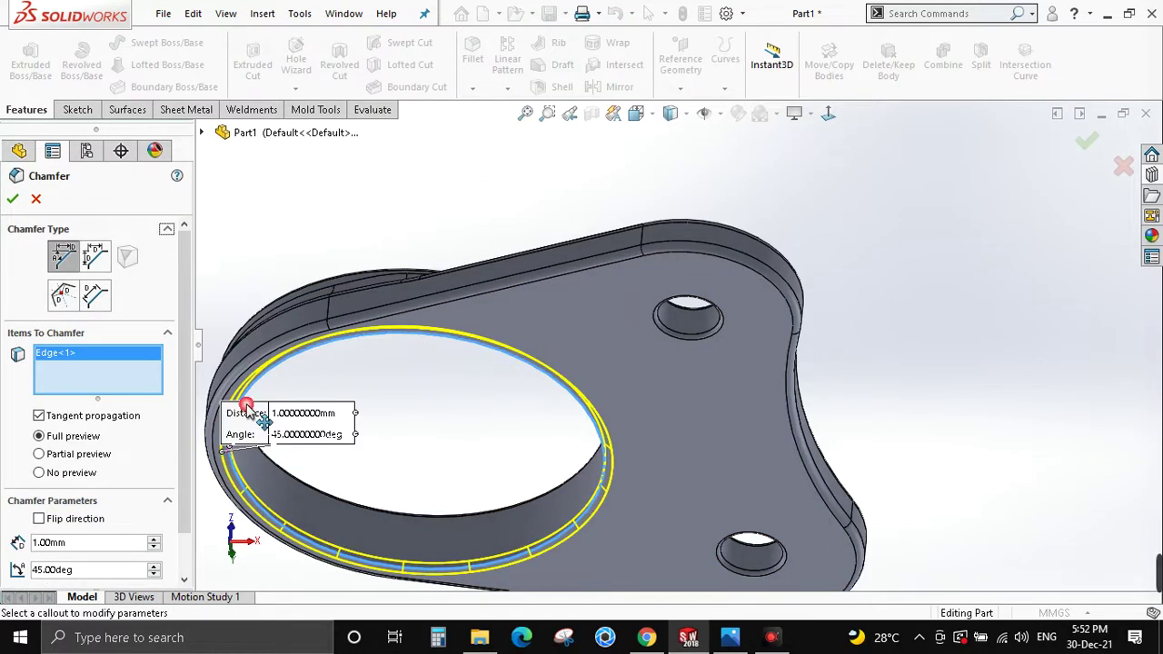
click(16, 200)
key(alt+Tab)
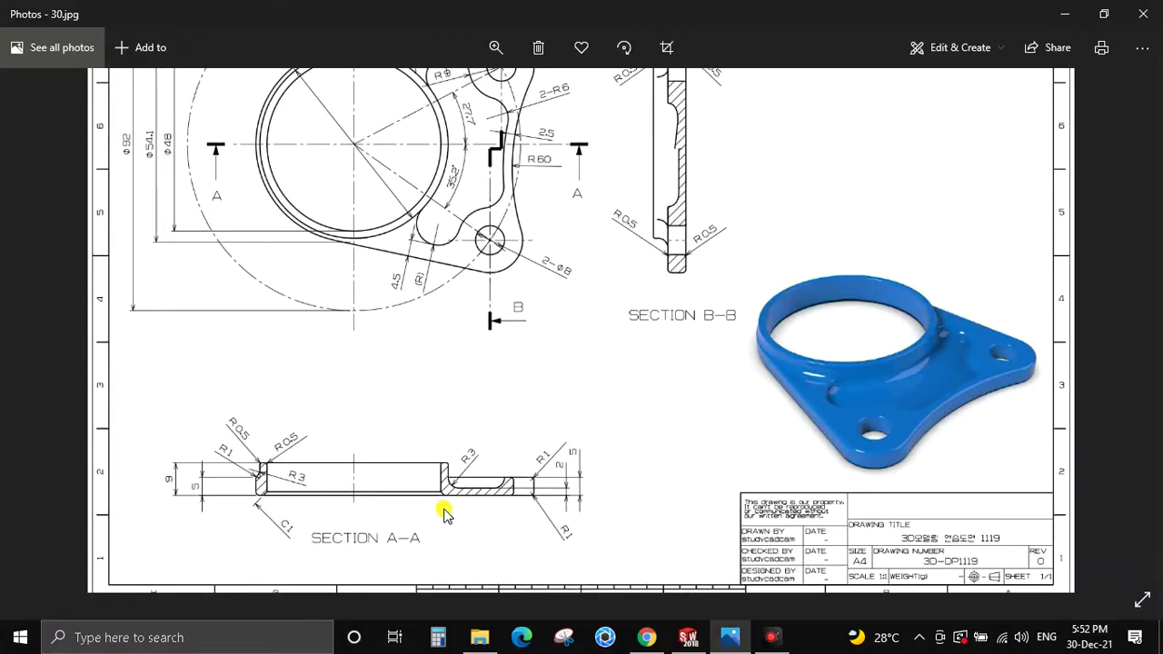
key(alt+Tab)
mouse_move(512, 459)
middle_down()
mouse_move(660, 340)
mouse_move(624, 519)
mouse_move(663, 506)
mouse_move(636, 496)
middle_up()
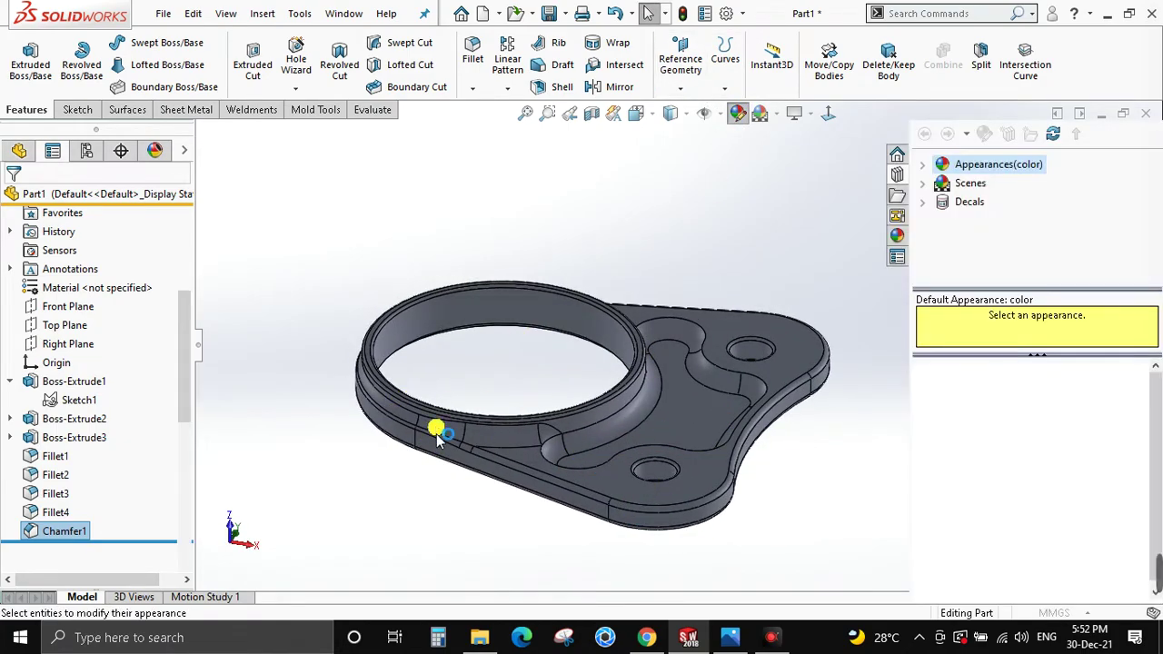
Give the whole Part1 a teal colour appearance.
click(98, 540)
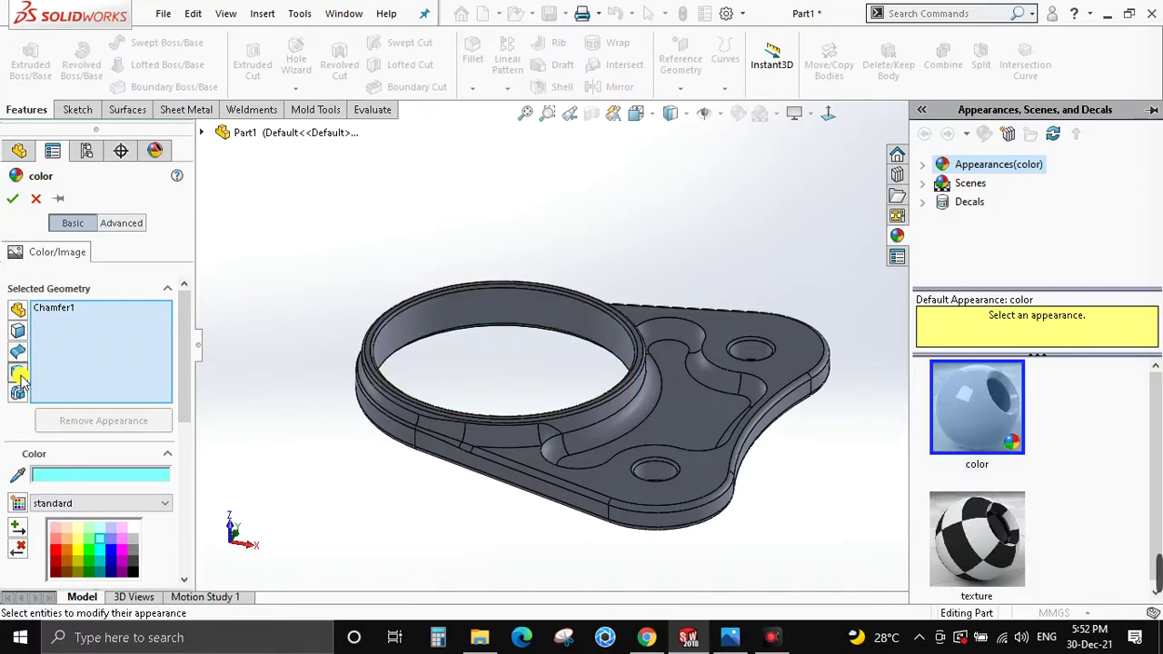
click(590, 459)
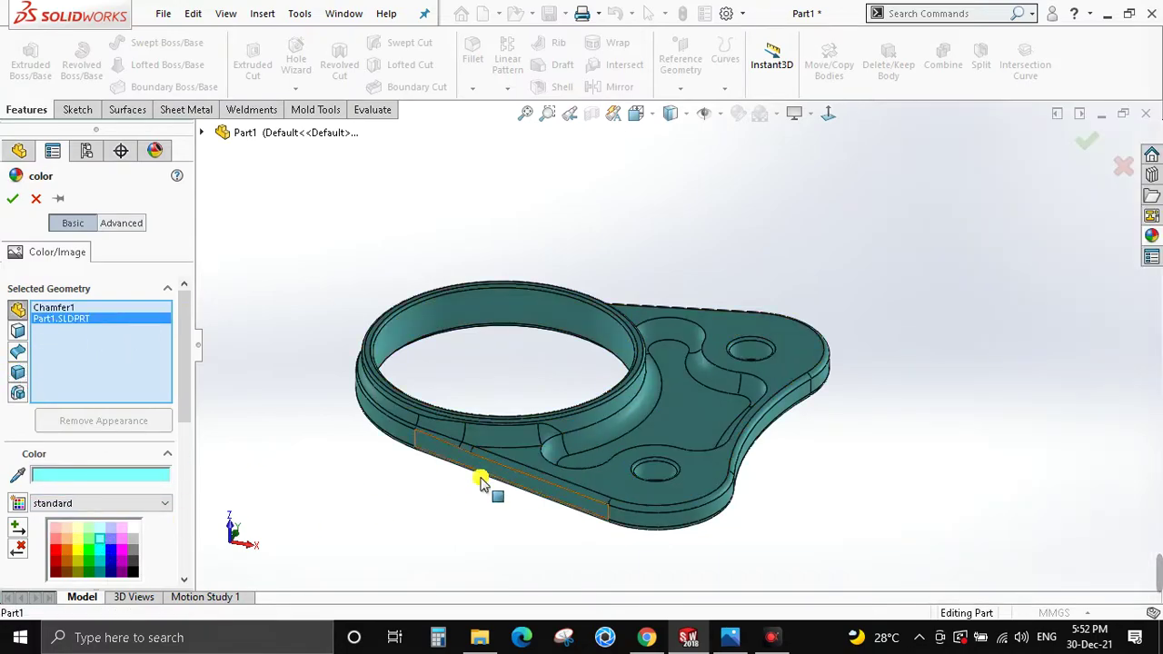
click(11, 198)
scroll(462, 351, up, 2)
scroll(979, 408, down, 3)
mouse_move(979, 408)
middle_down()
mouse_move(977, 468)
mouse_move(709, 377)
mouse_move(618, 263)
middle_up()
Bring up the reference drawing, then the Facebook group page in Chrome.
click(730, 637)
scroll(672, 255, down, 2)
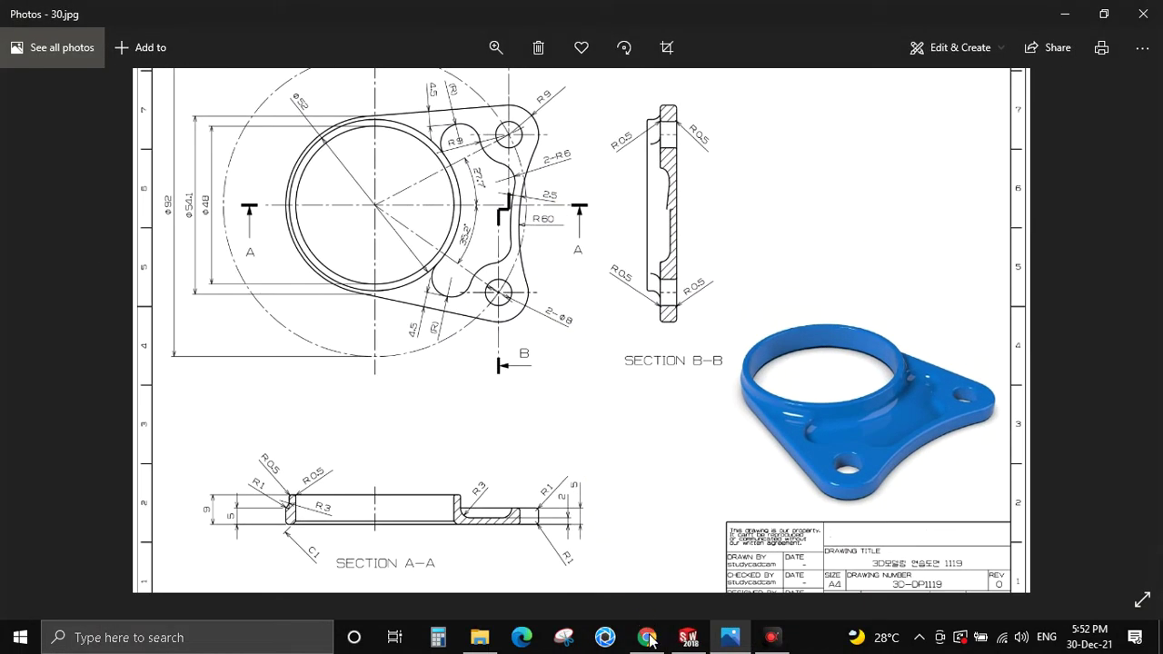
click(647, 637)
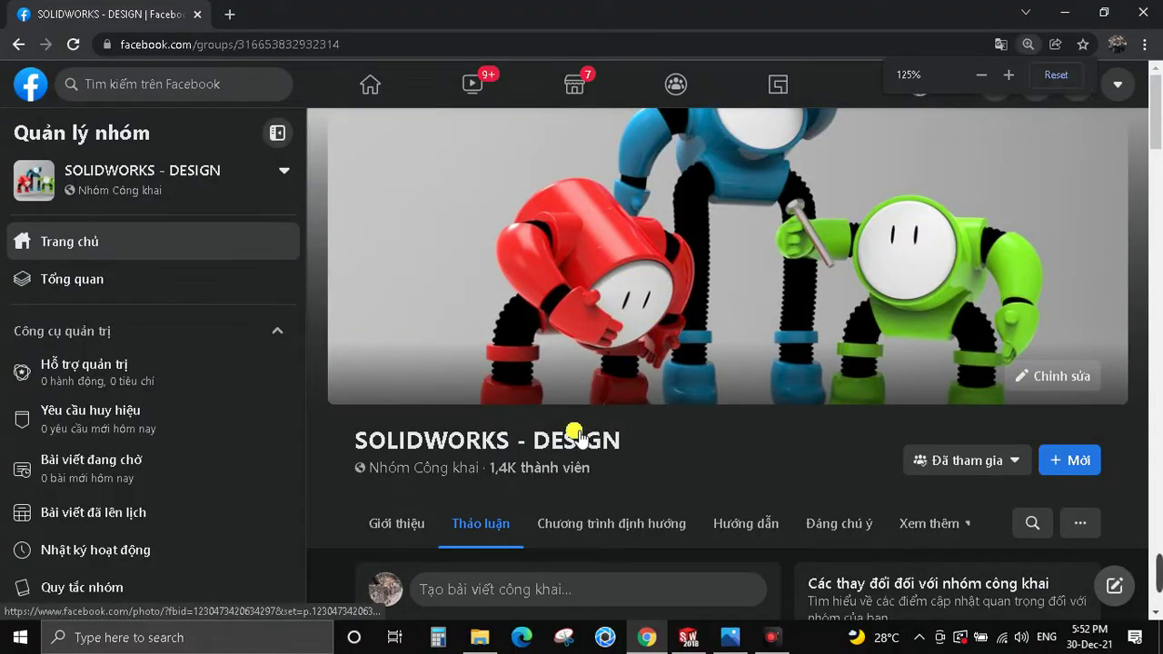
Scroll through the SOLIDWORKS - DESIGN group page on Facebook.
ctrl+scroll(672, 415, down, 1)
ctrl+scroll(650, 349, up, 2)
ctrl+scroll(719, 368, down, 2)
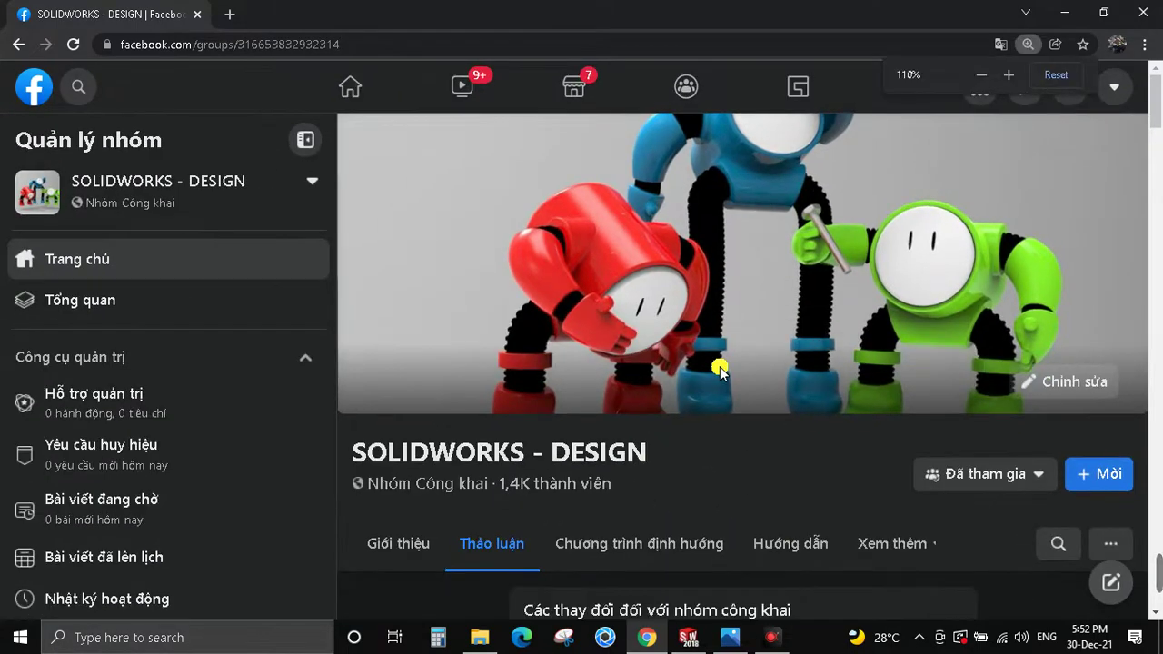
ctrl+scroll(719, 368, down, 1)
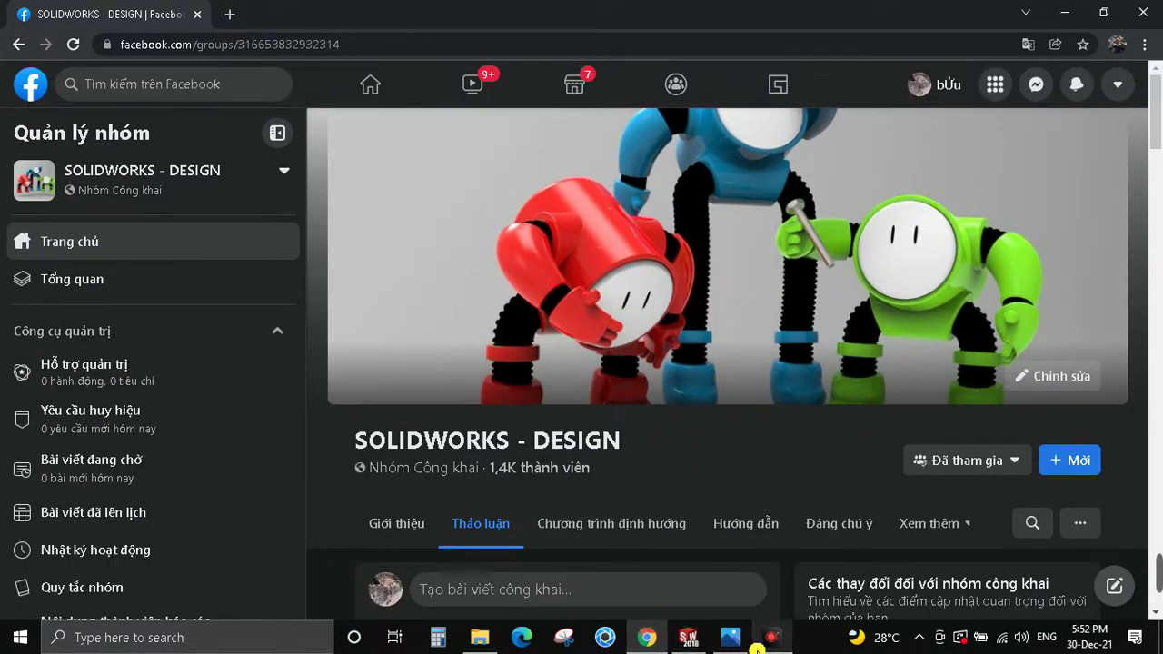